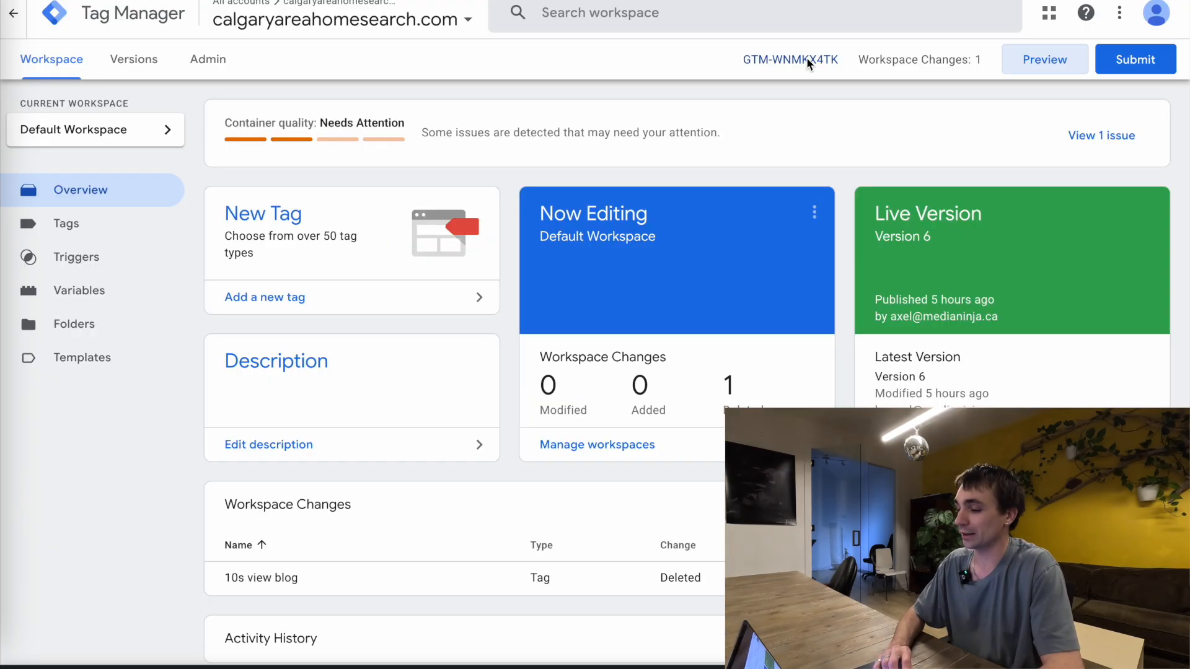
# Open the container's installation instructions and copy the Google Tag Manager snippet for the page head
pyautogui.click(613, 245)
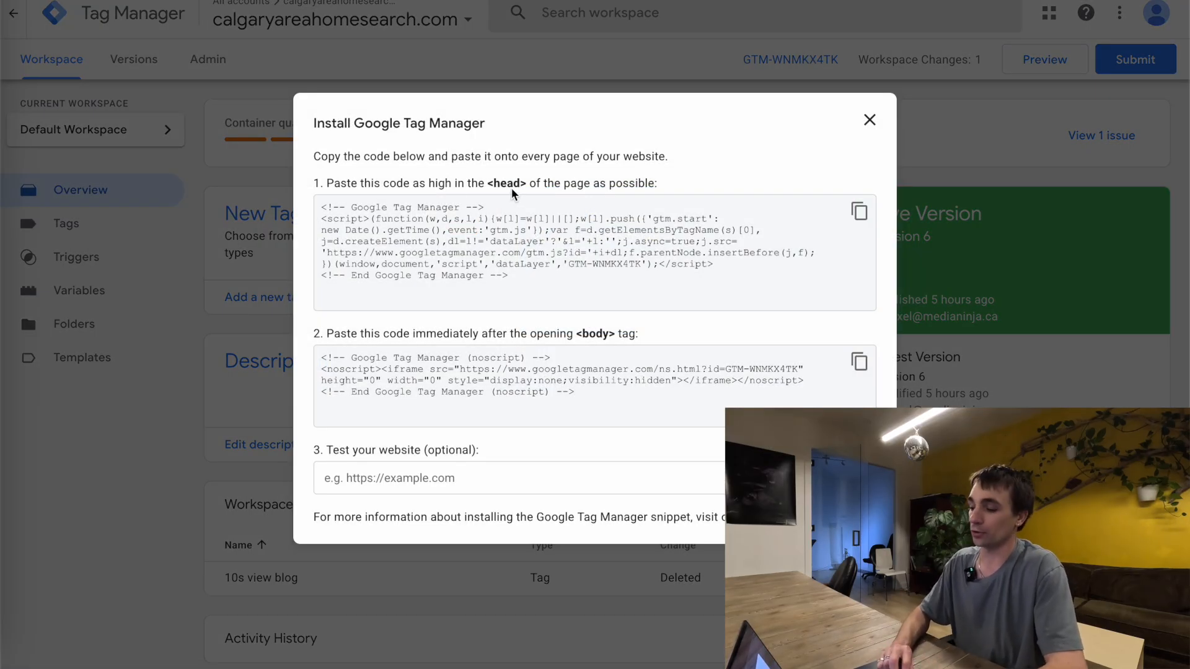
pyautogui.click(857, 213)
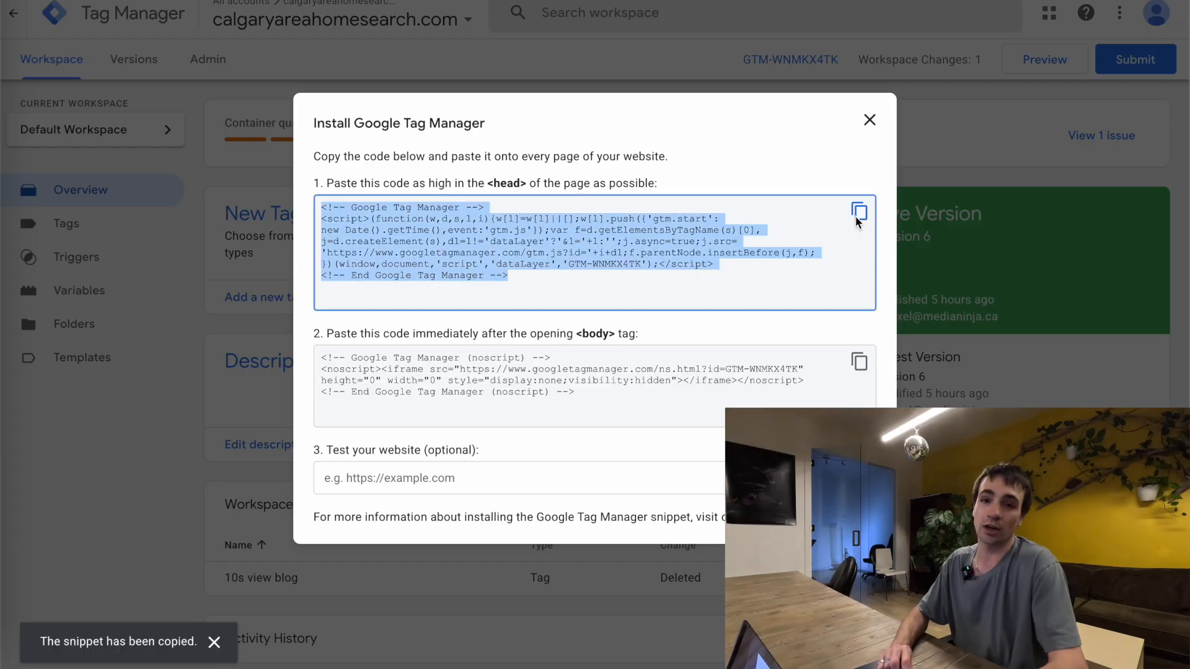
pyautogui.click(598, 342)
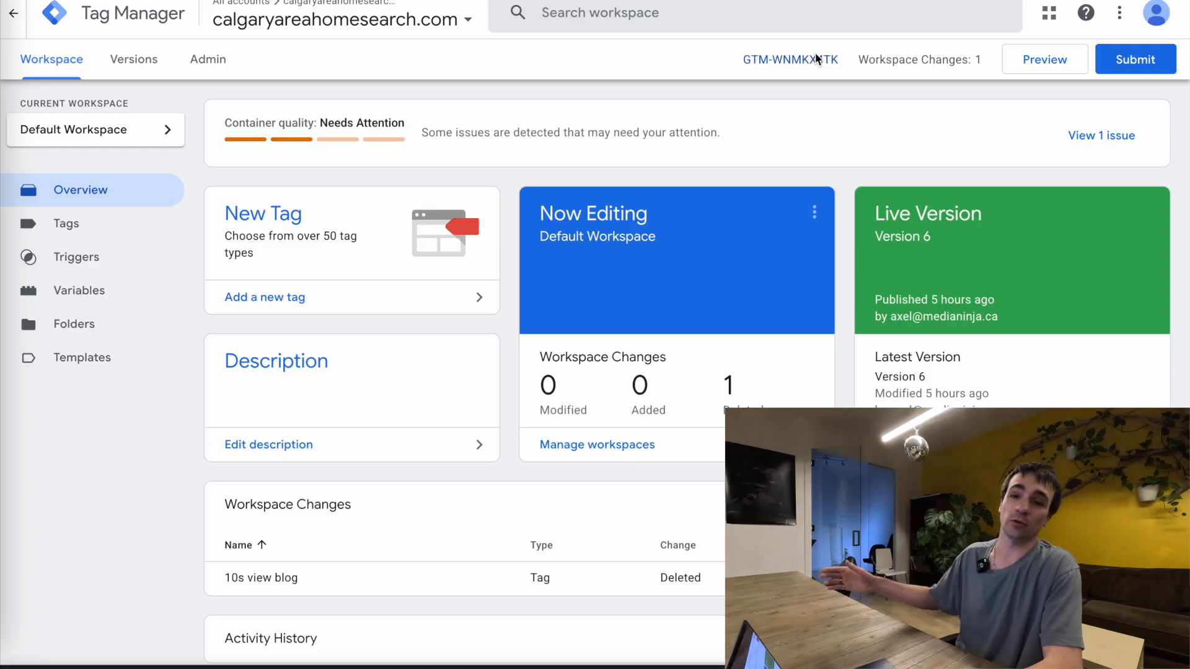
# Review the workspace's existing tags and triggers, and view the container's installation code again
pyautogui.scroll(-1, 816, 56)
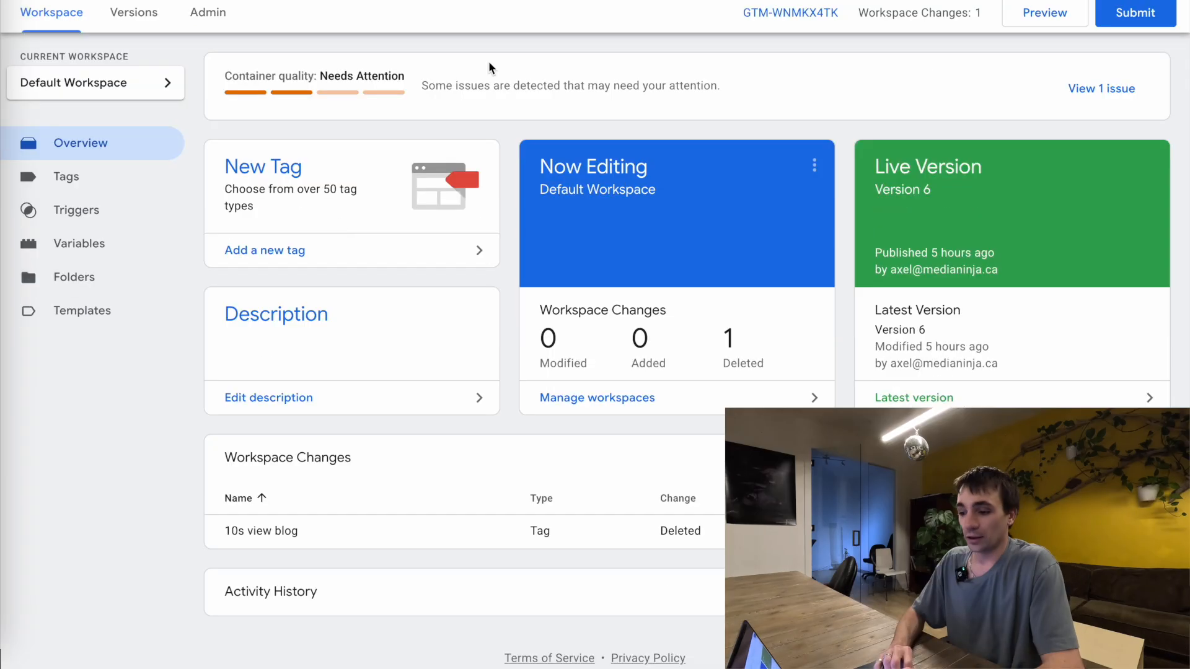
pyautogui.click(115, 165)
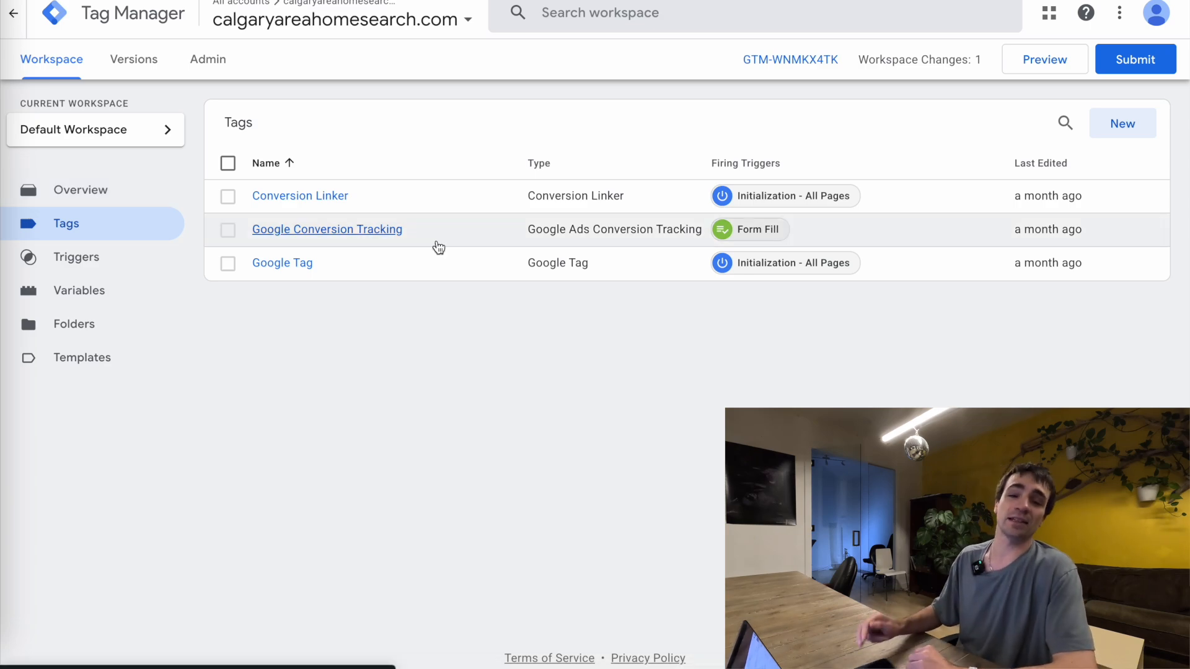
pyautogui.click(112, 257)
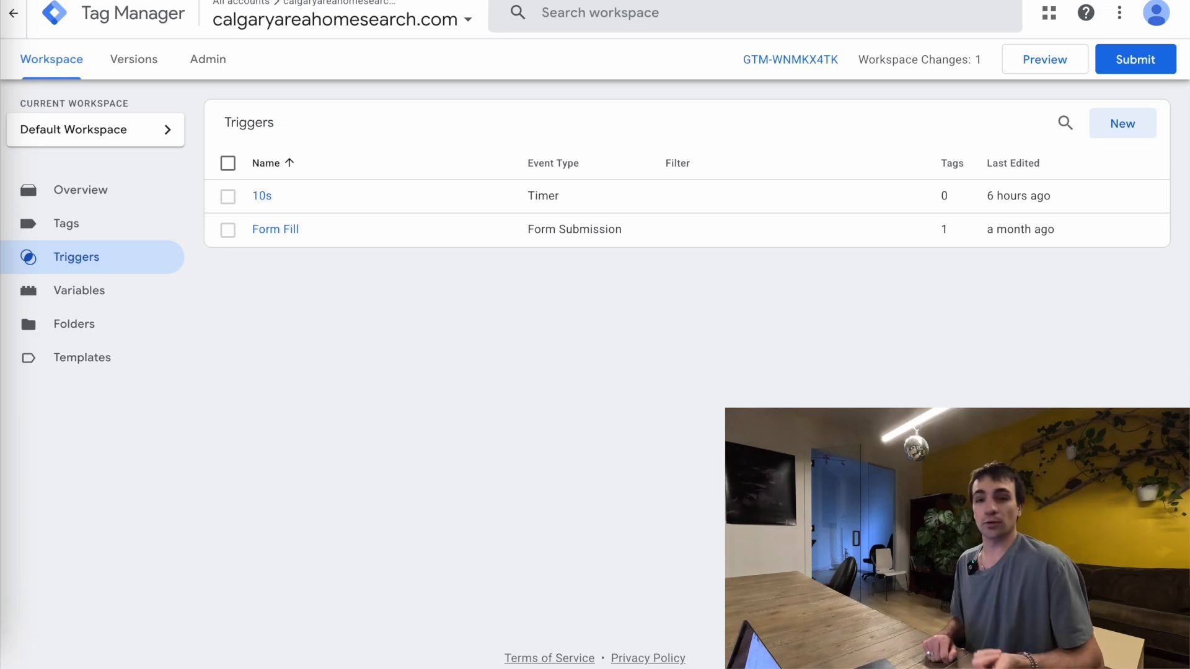
pyautogui.click(786, 54)
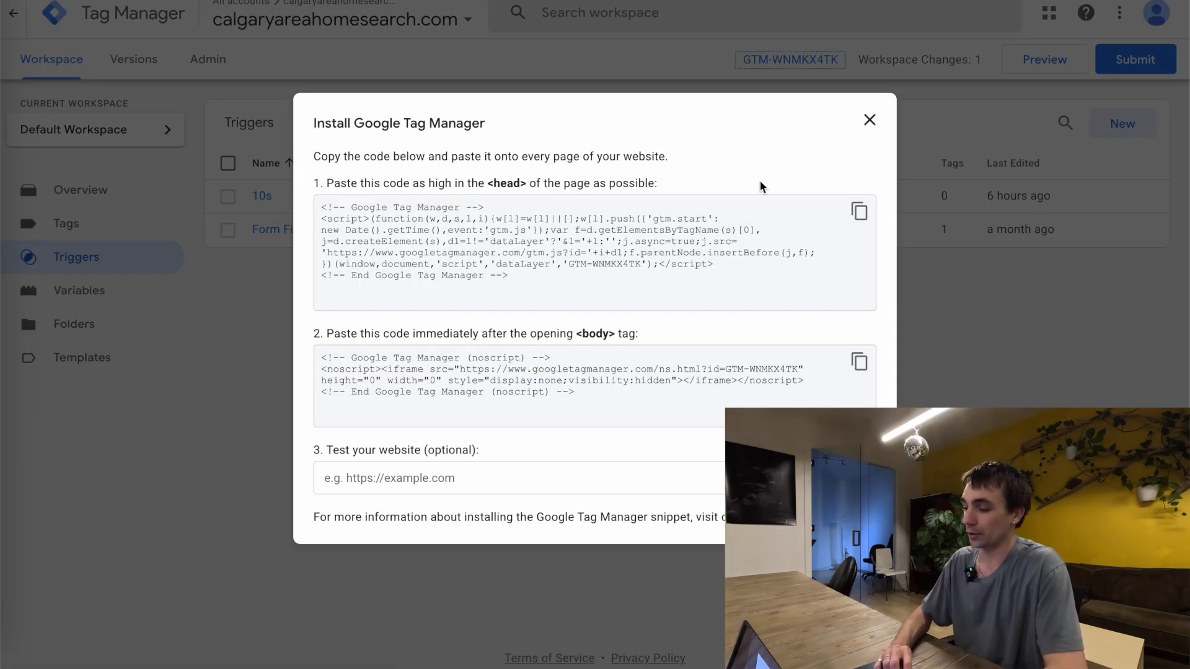
pyautogui.click(868, 122)
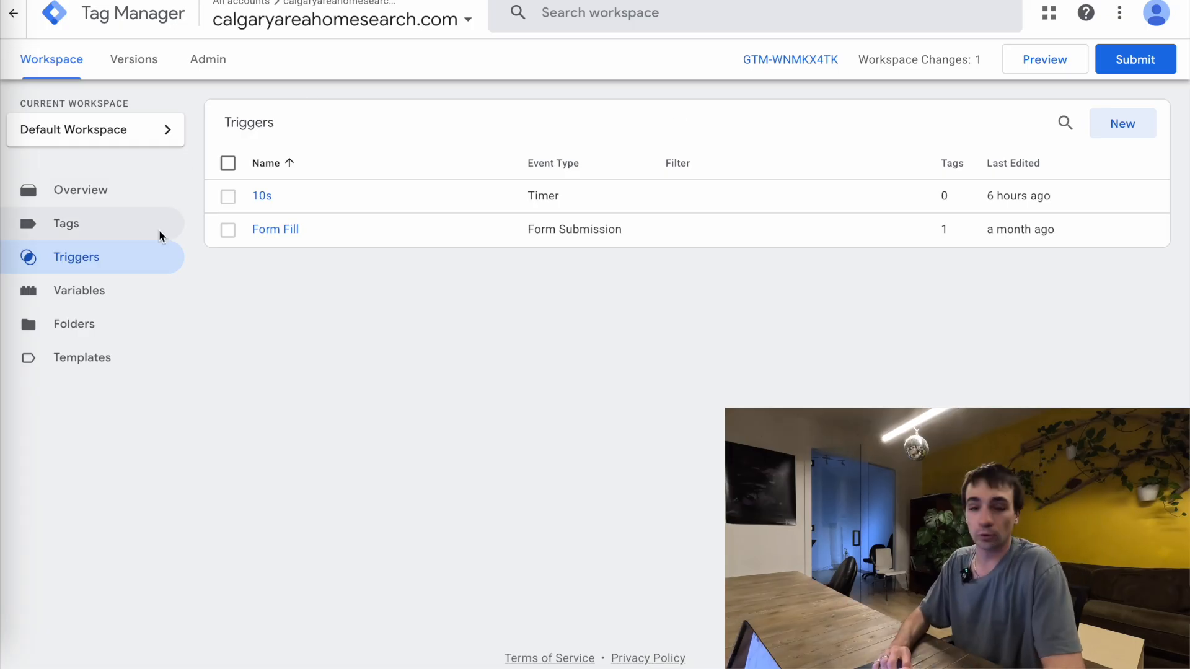
# Create a new tag in the workspace and name it FB Pixel
pyautogui.click(106, 220)
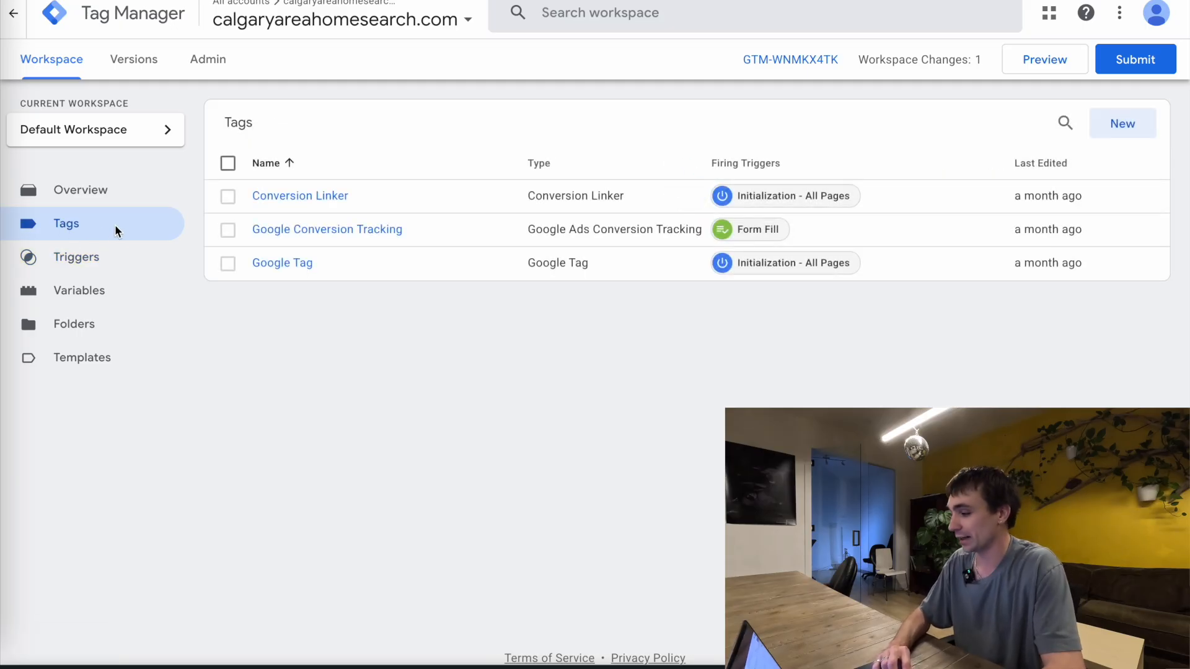
pyautogui.click(1128, 121)
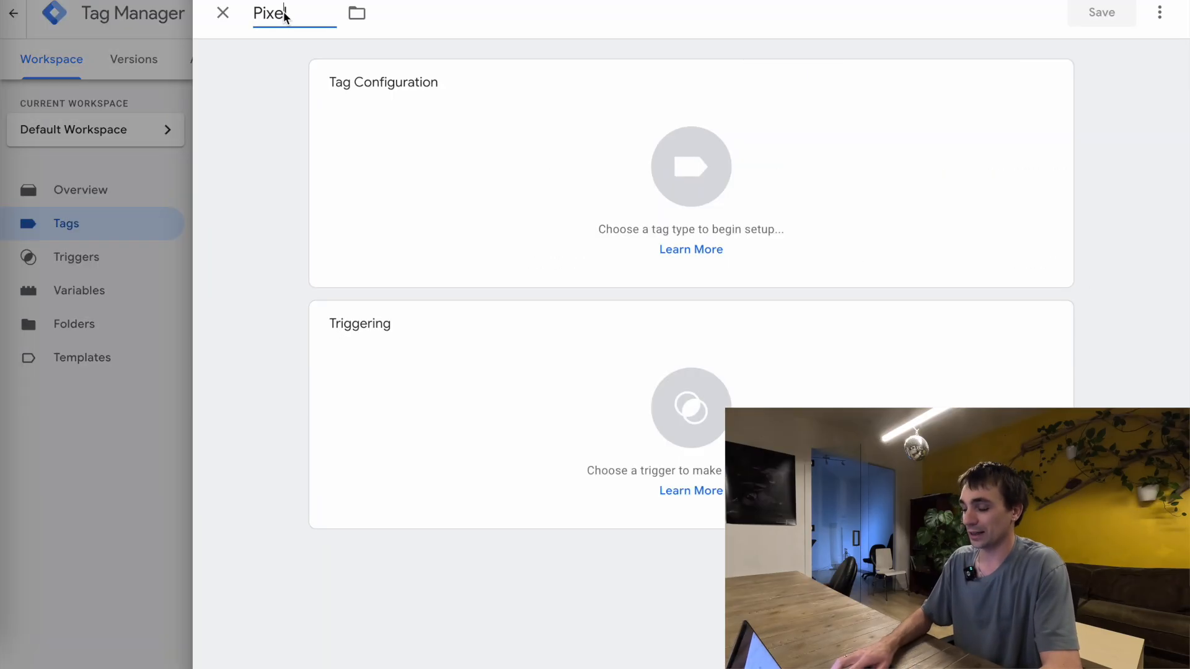
pyautogui.doubleClick(285, 14)
pyautogui.write('FB Pixel')
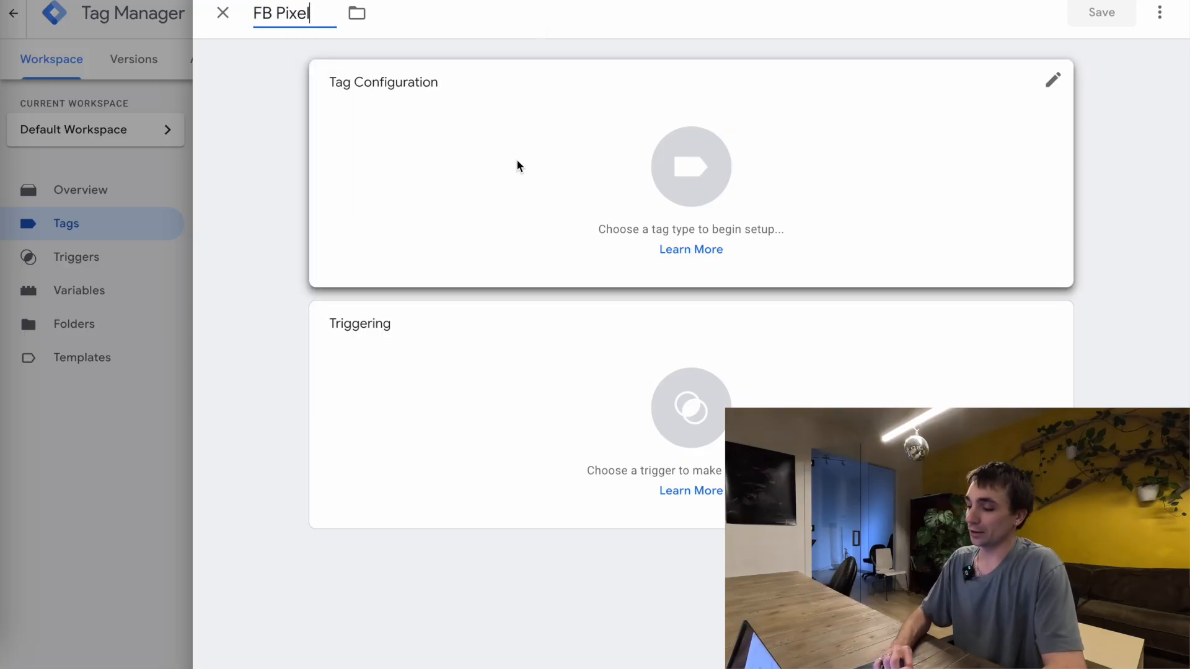
# Configure the FB Pixel tag as Custom HTML with the placeholder text "PASTE YOUR META PIXEL RIGHT HERE!"
pyautogui.click(584, 173)
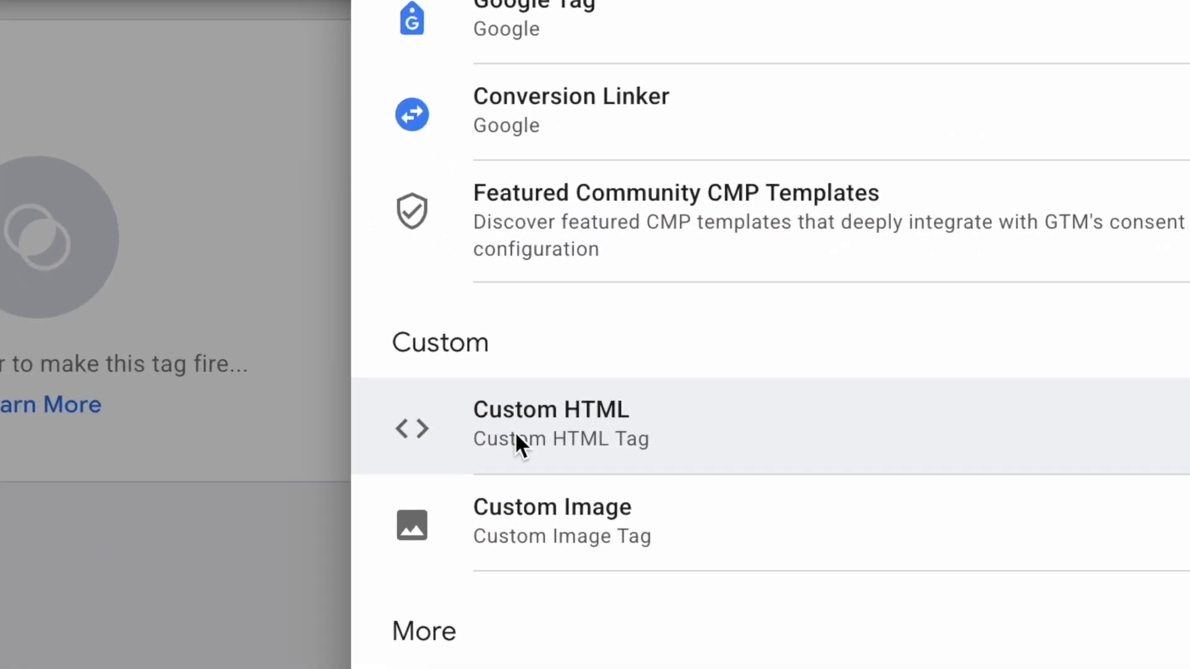
pyautogui.click(688, 496)
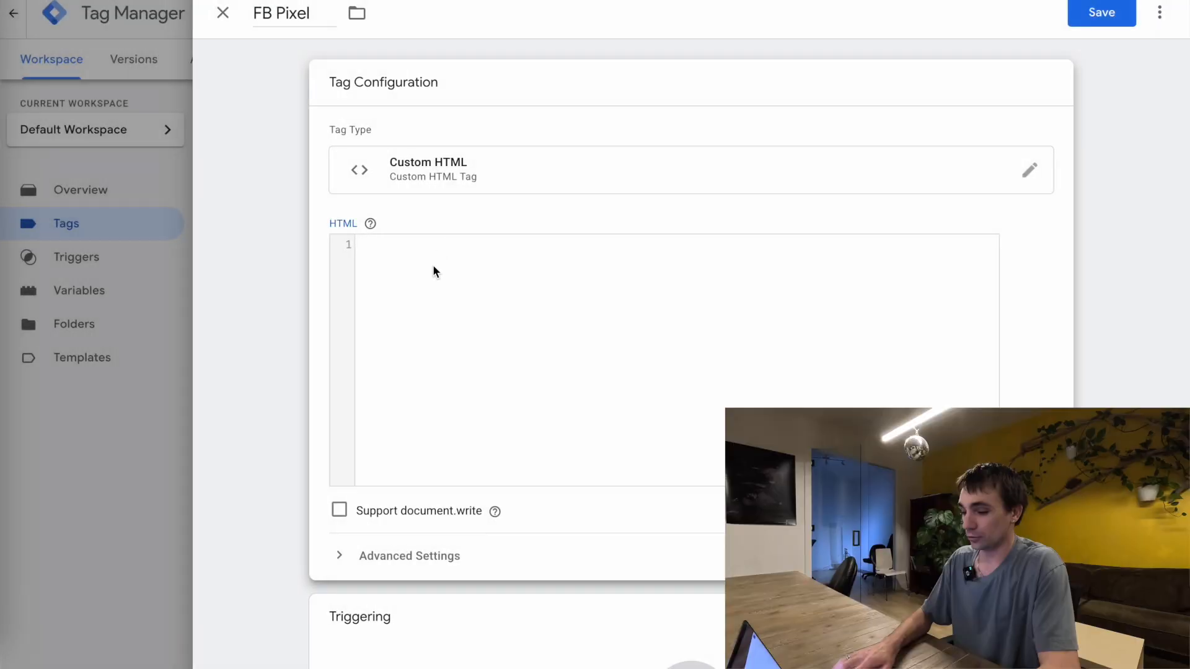
pyautogui.click(432, 265)
pyautogui.write('PASTE YOUR META PIXEL RIGHT HERE')
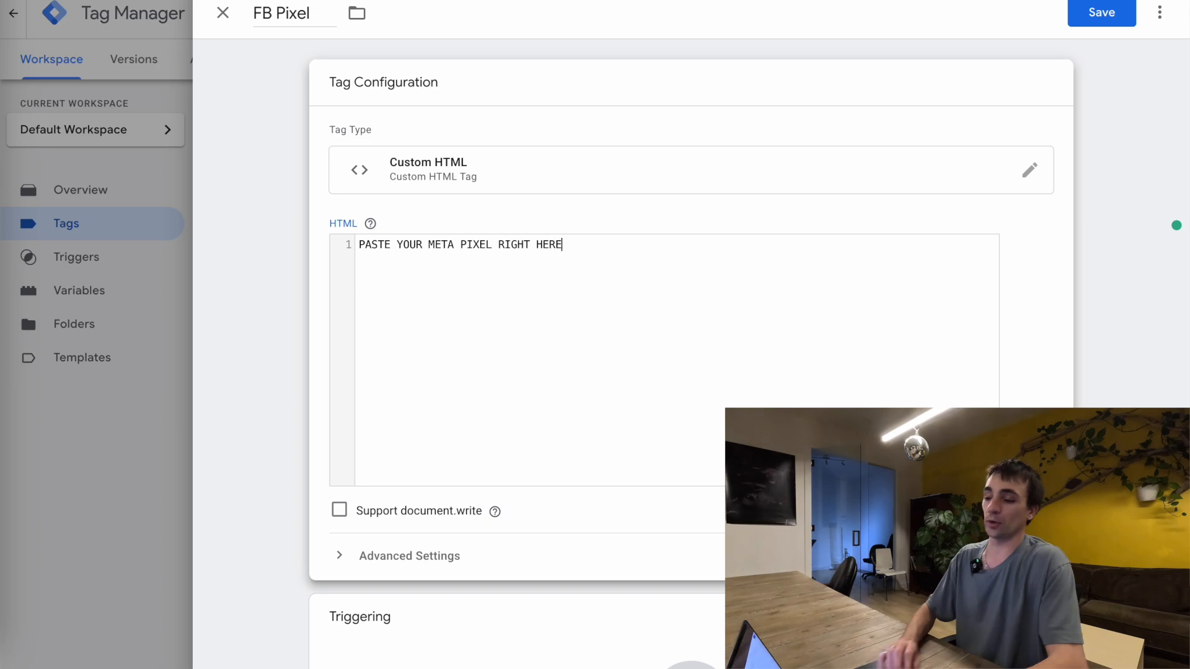
pyautogui.write('!')
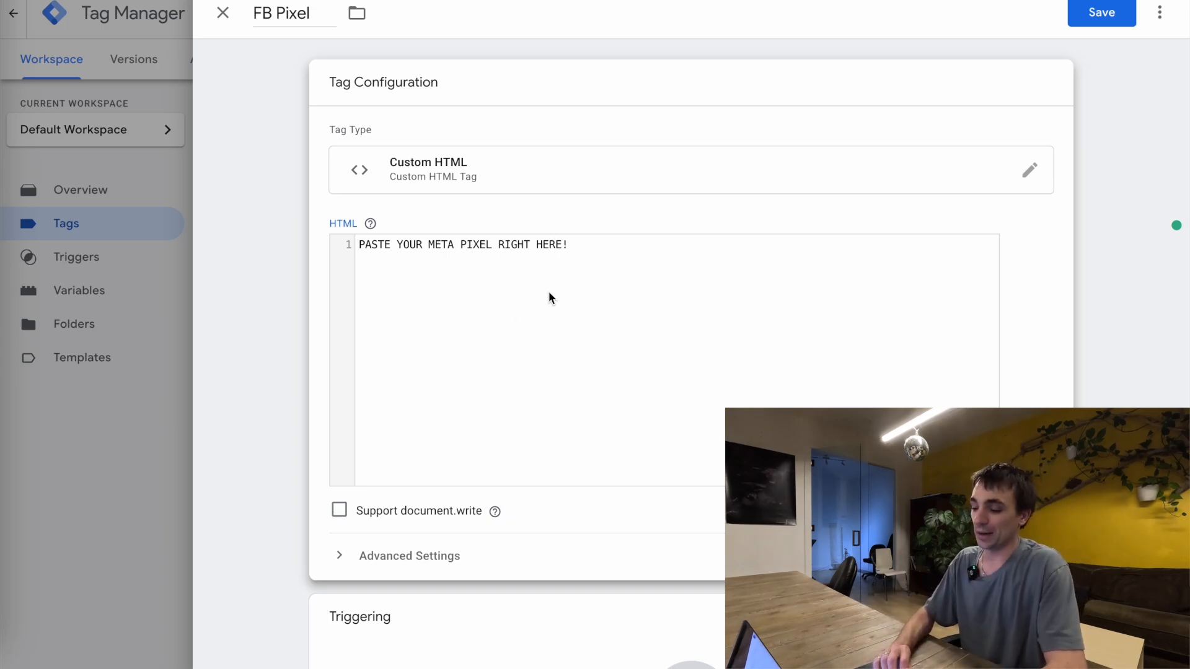
# Set the FB Pixel tag to fire on the All Pages trigger and save it
pyautogui.scroll(-3, 542, 523)
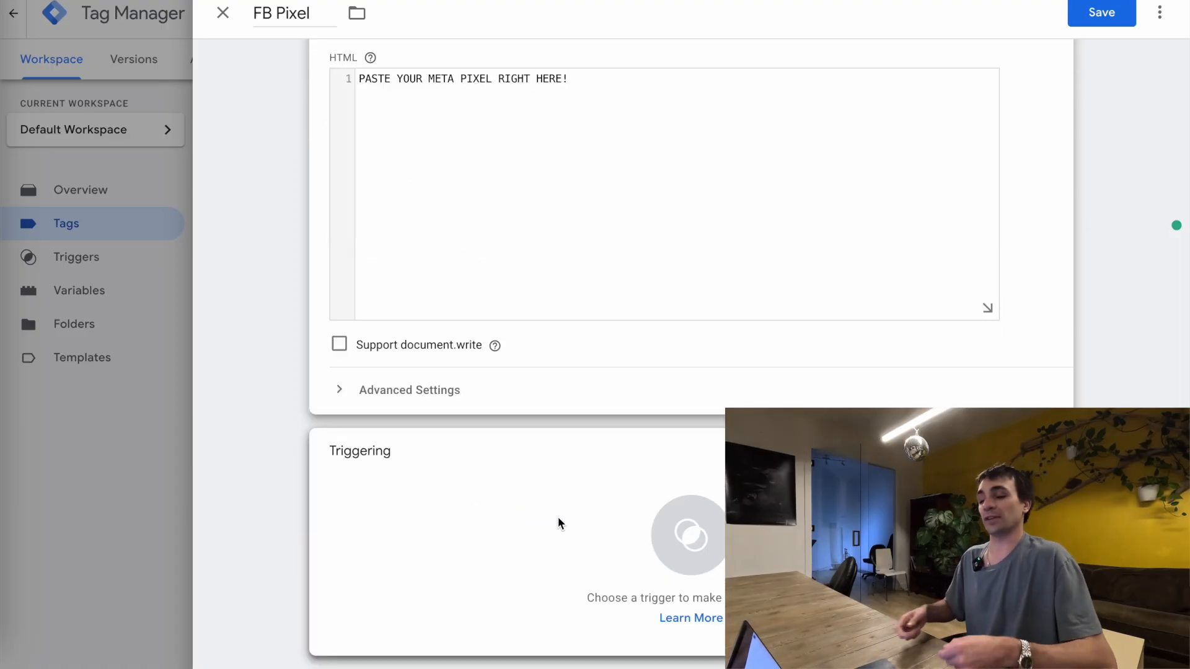
pyautogui.click(638, 521)
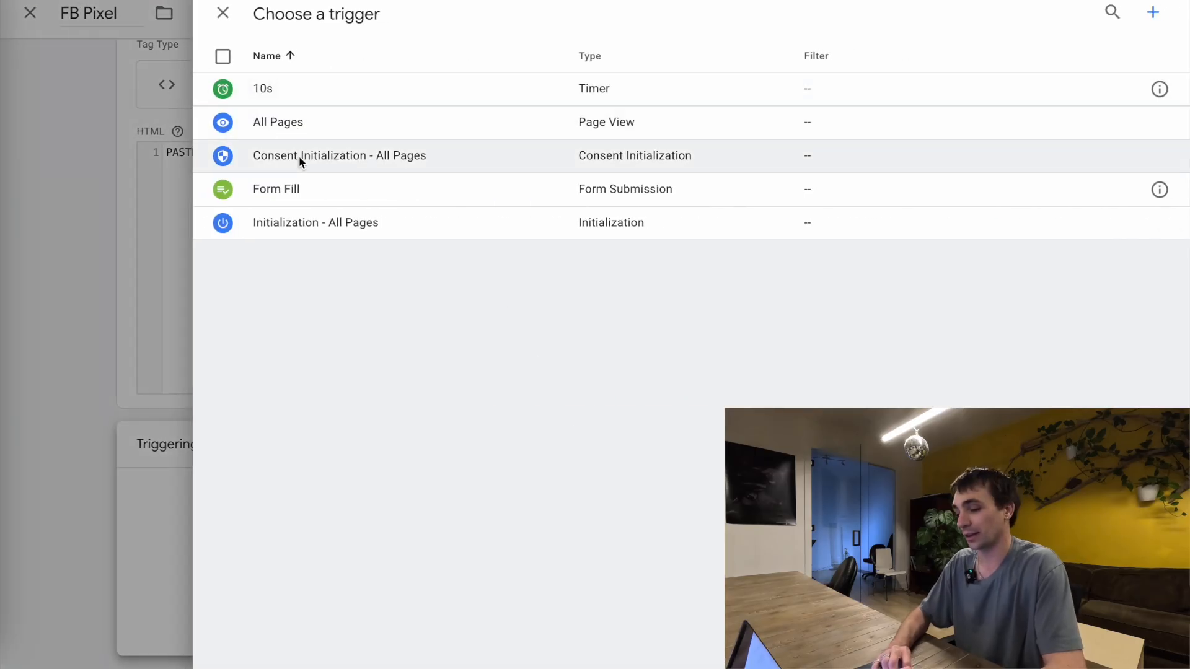
pyautogui.click(306, 132)
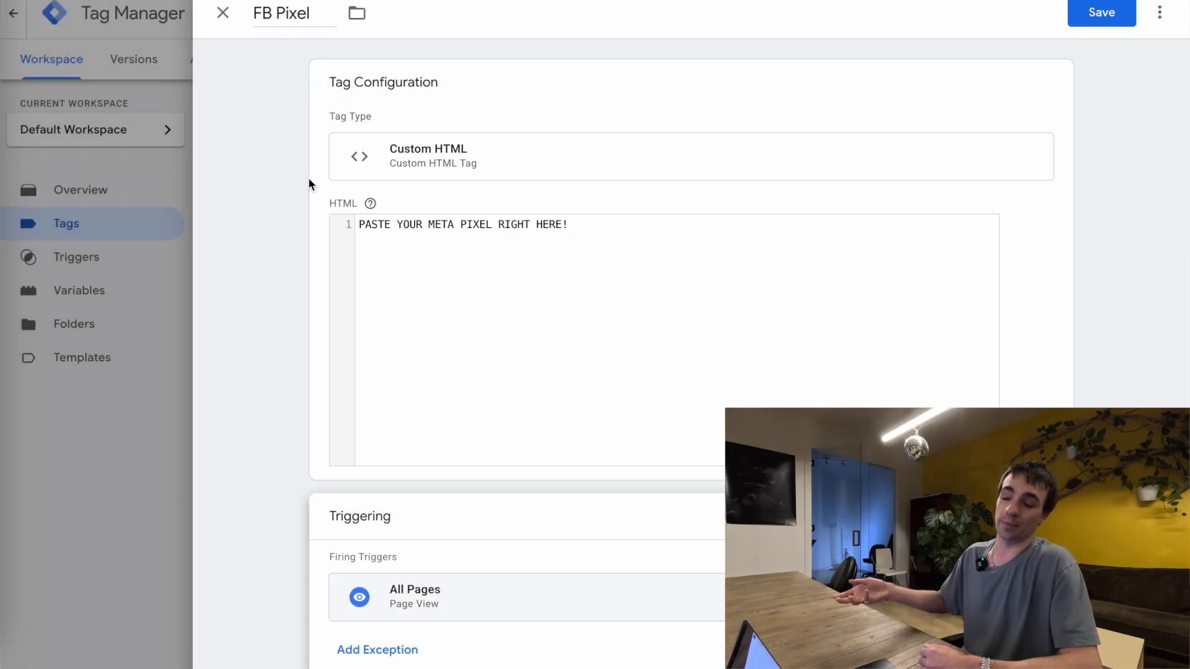
pyautogui.scroll(-1, 308, 180)
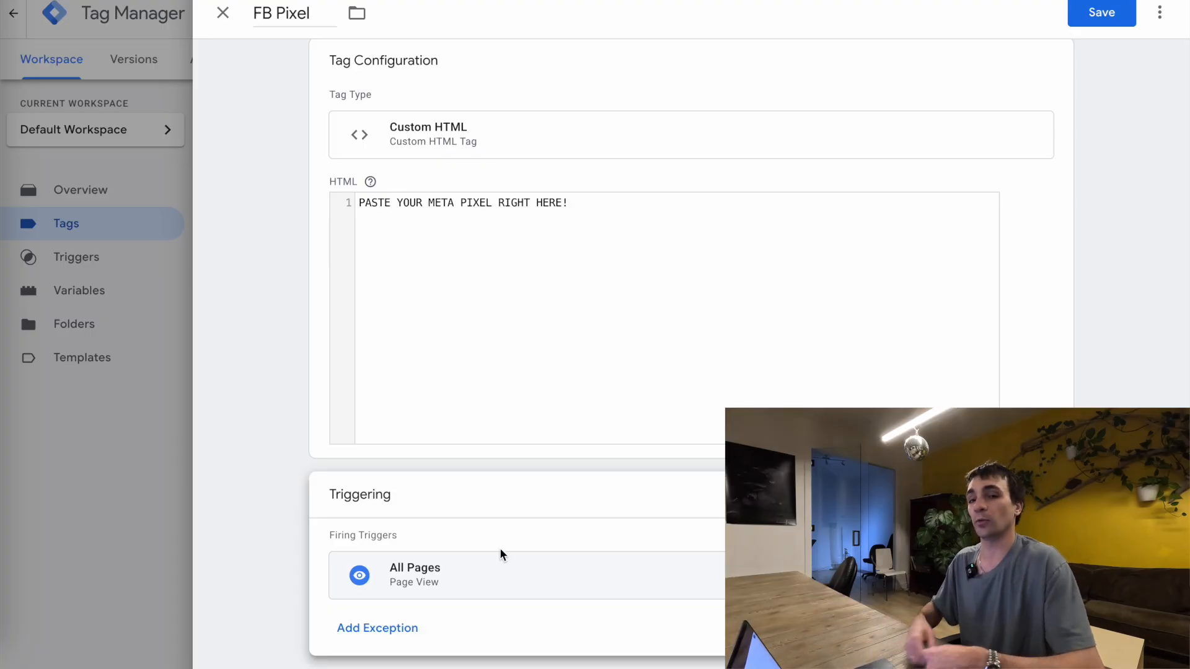
pyautogui.click(1094, 22)
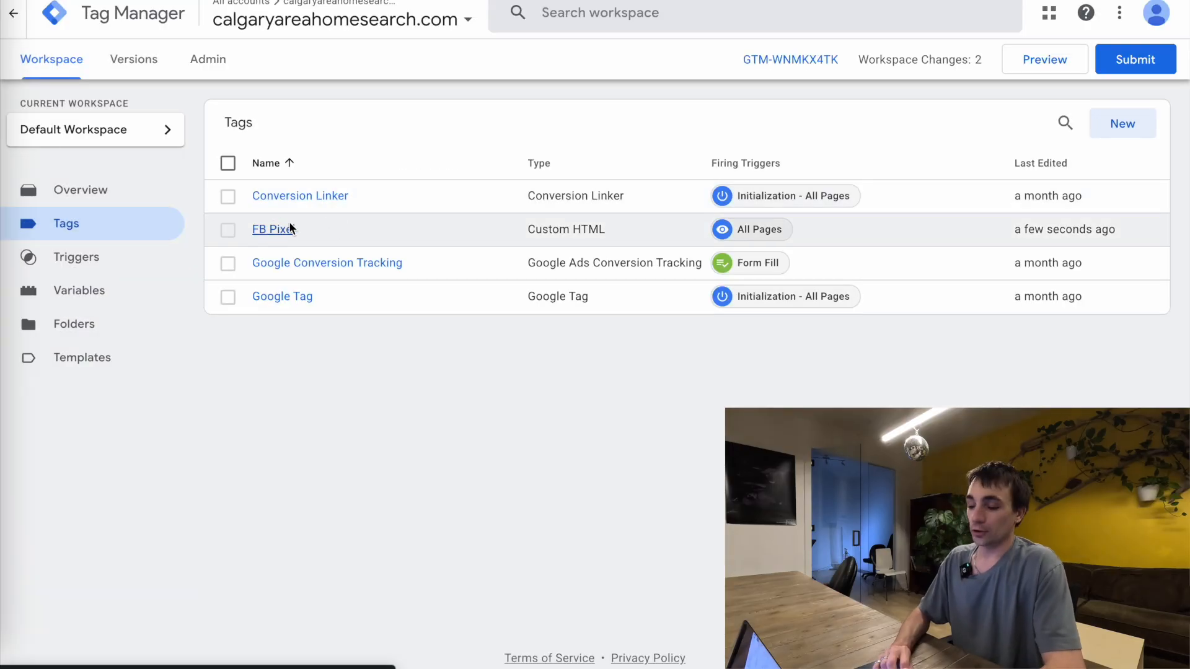
pyautogui.click(228, 230)
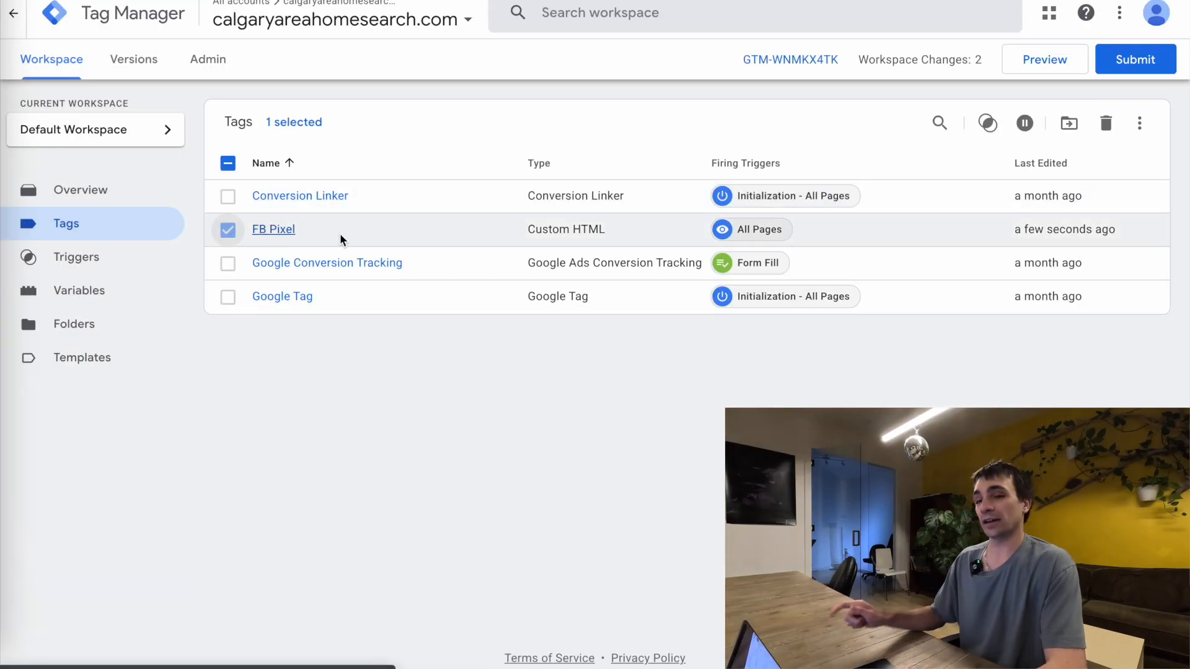
pyautogui.click(232, 232)
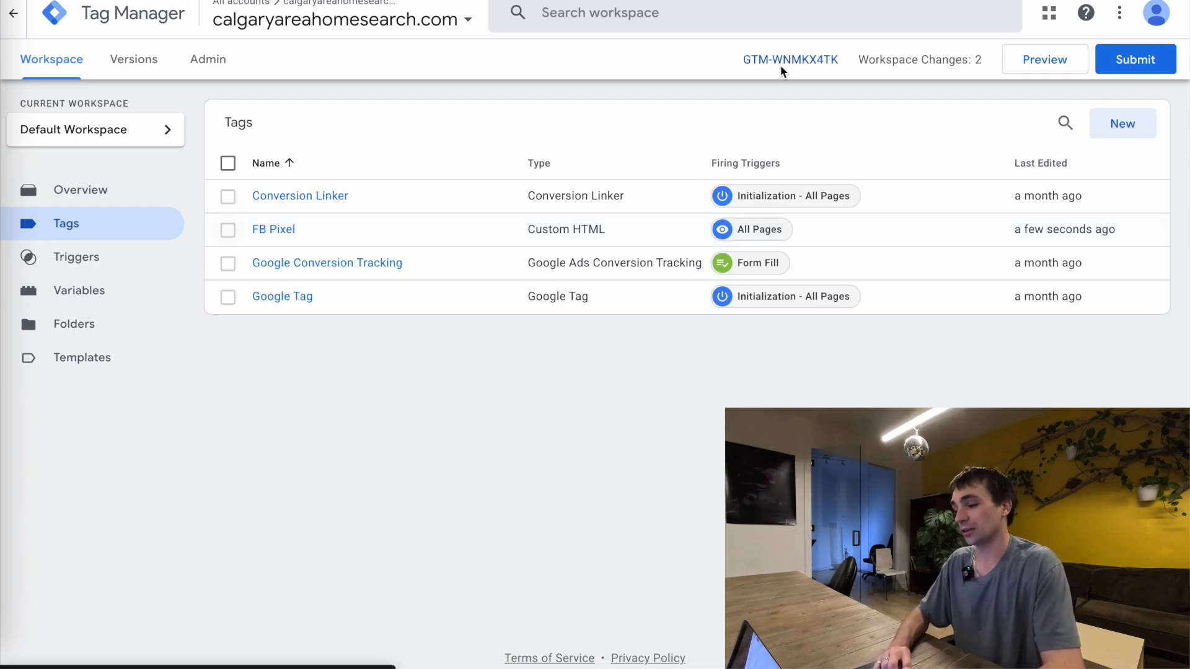
# Publish the workspace changes as a new version without a name or description, and return to the tags list
pyautogui.click(1154, 62)
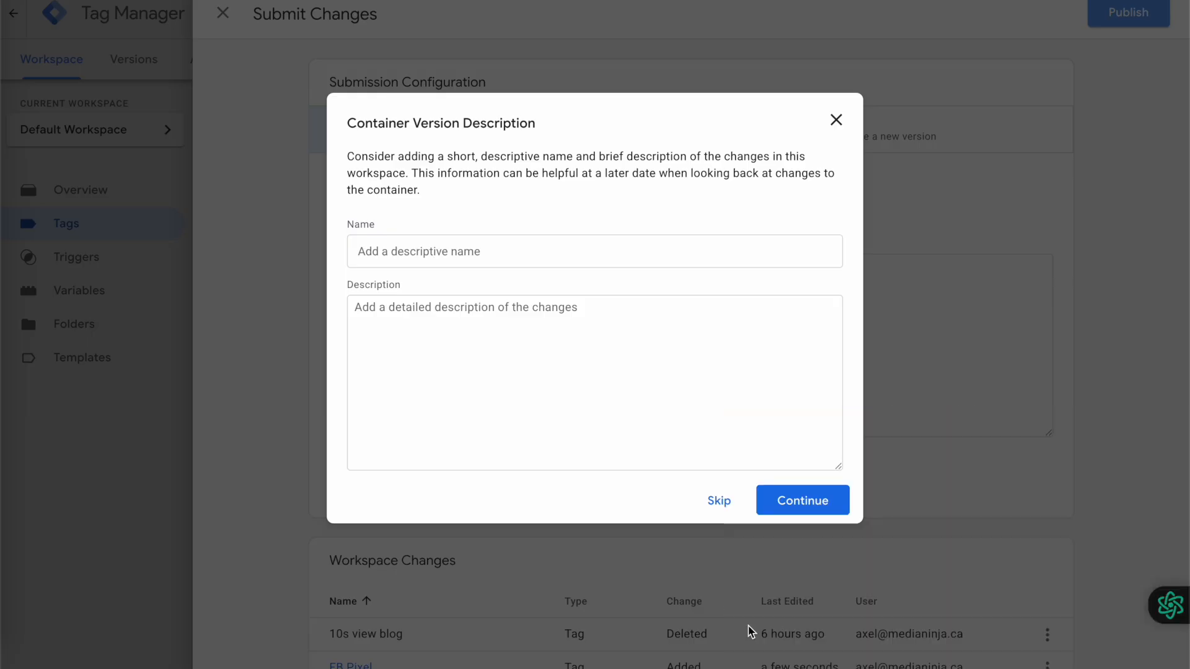
pyautogui.click(800, 499)
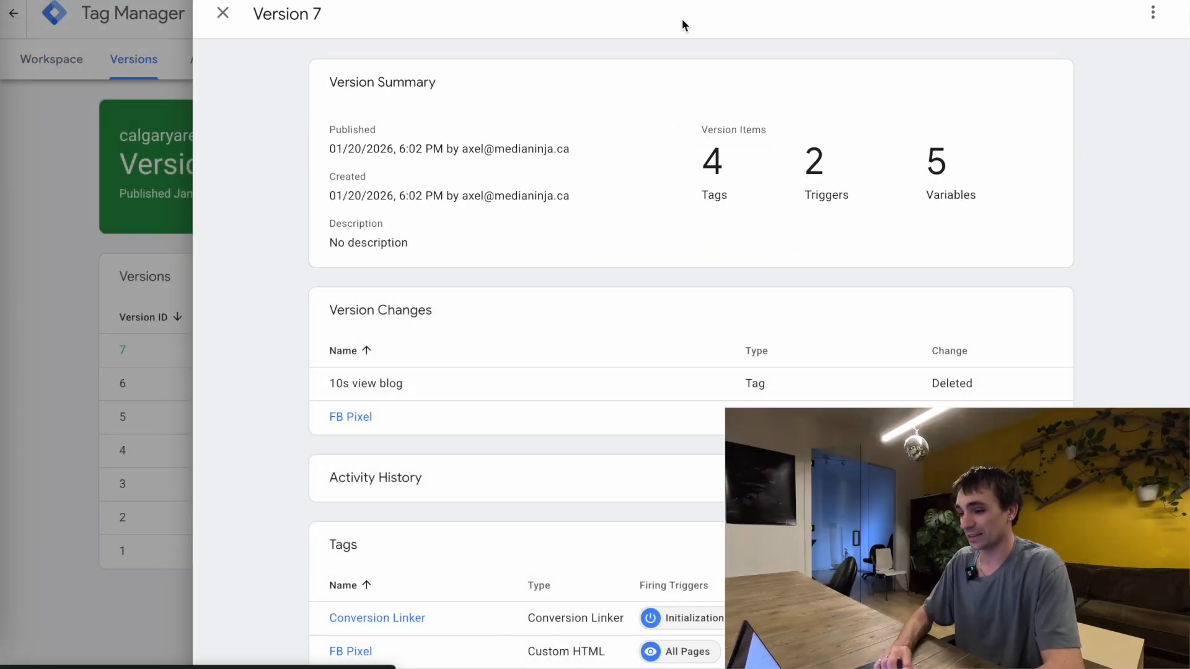
pyautogui.click(223, 13)
pyautogui.click(64, 62)
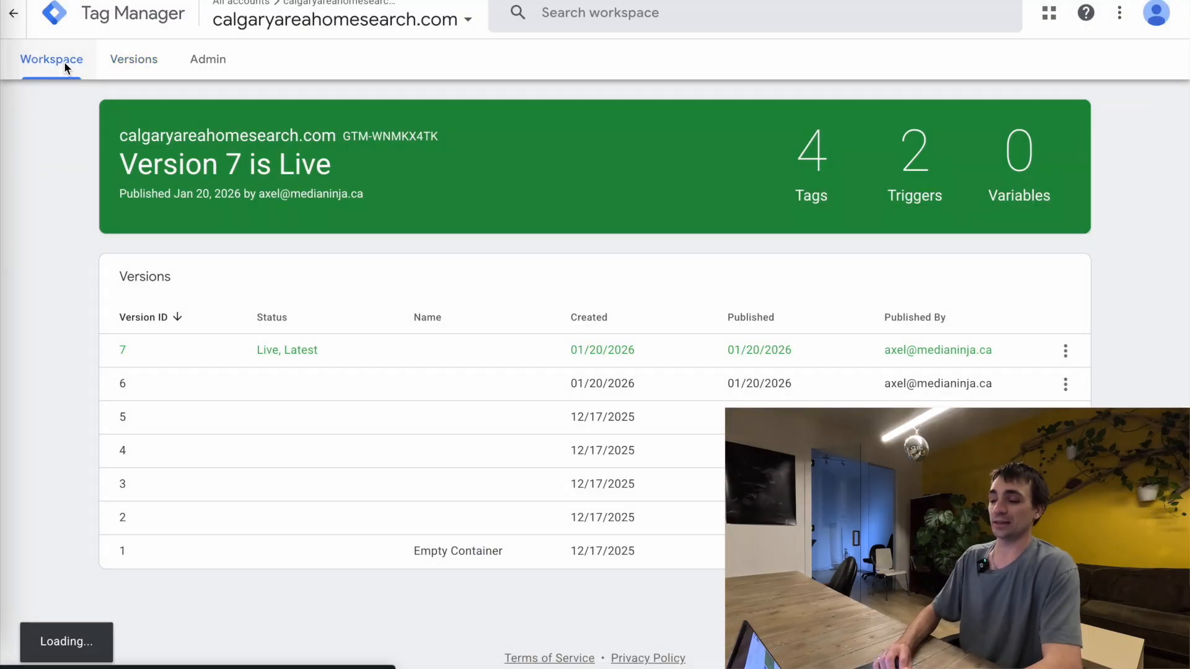
pyautogui.click(106, 222)
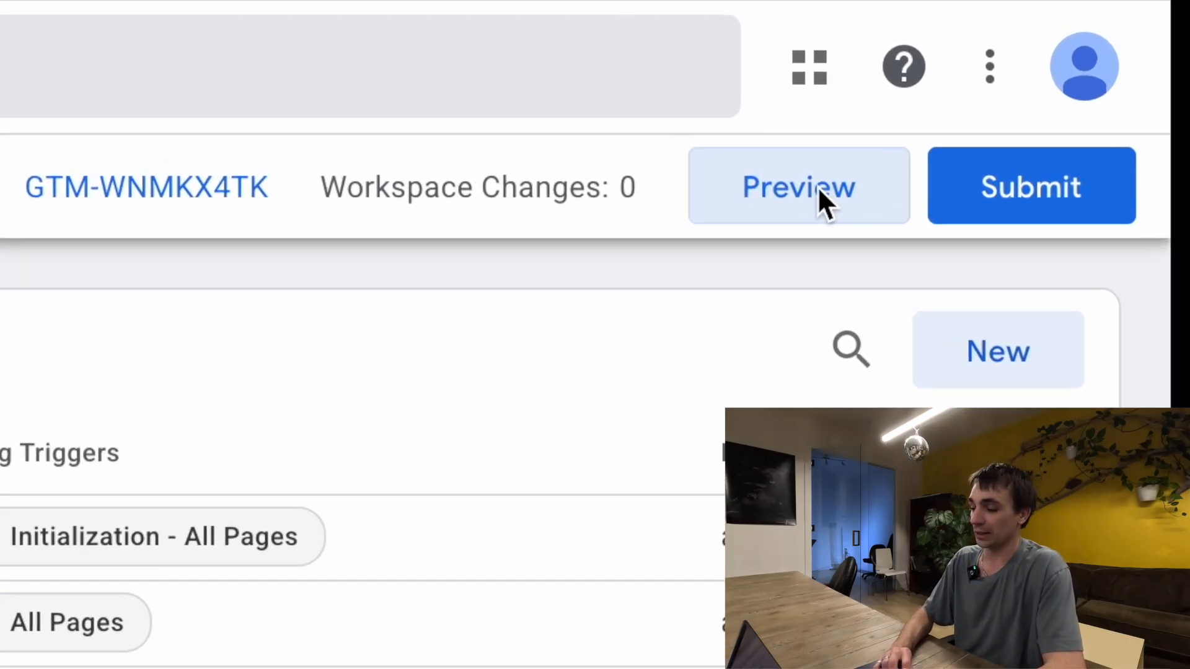
pyautogui.click(974, 106)
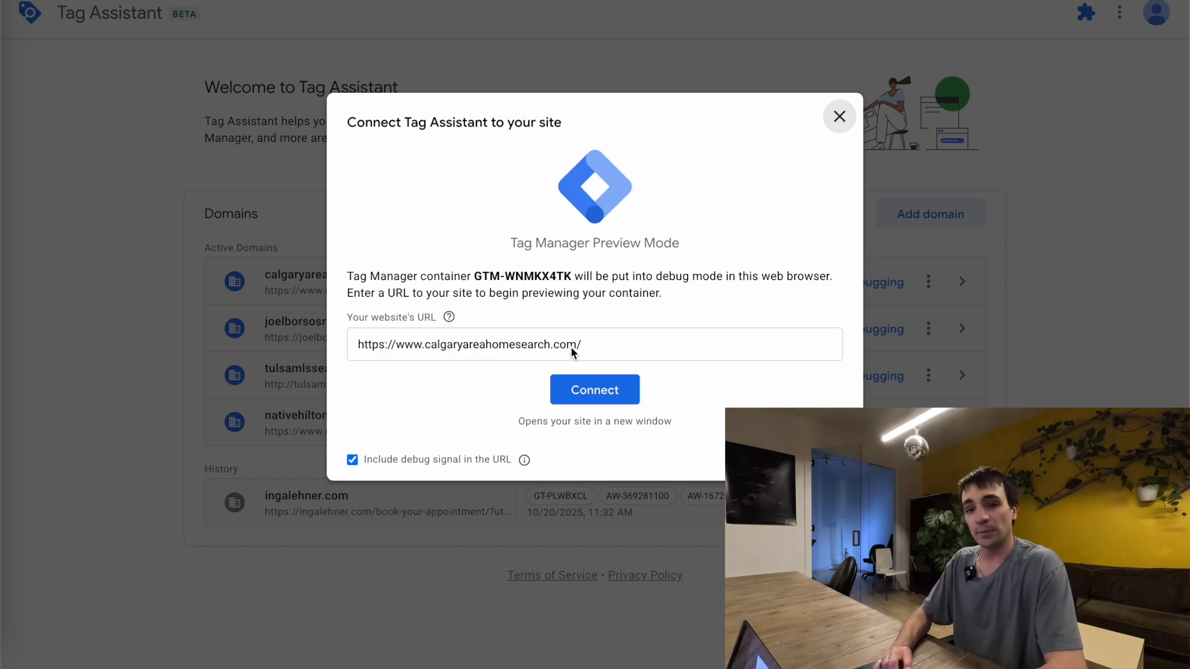
pyautogui.click(596, 390)
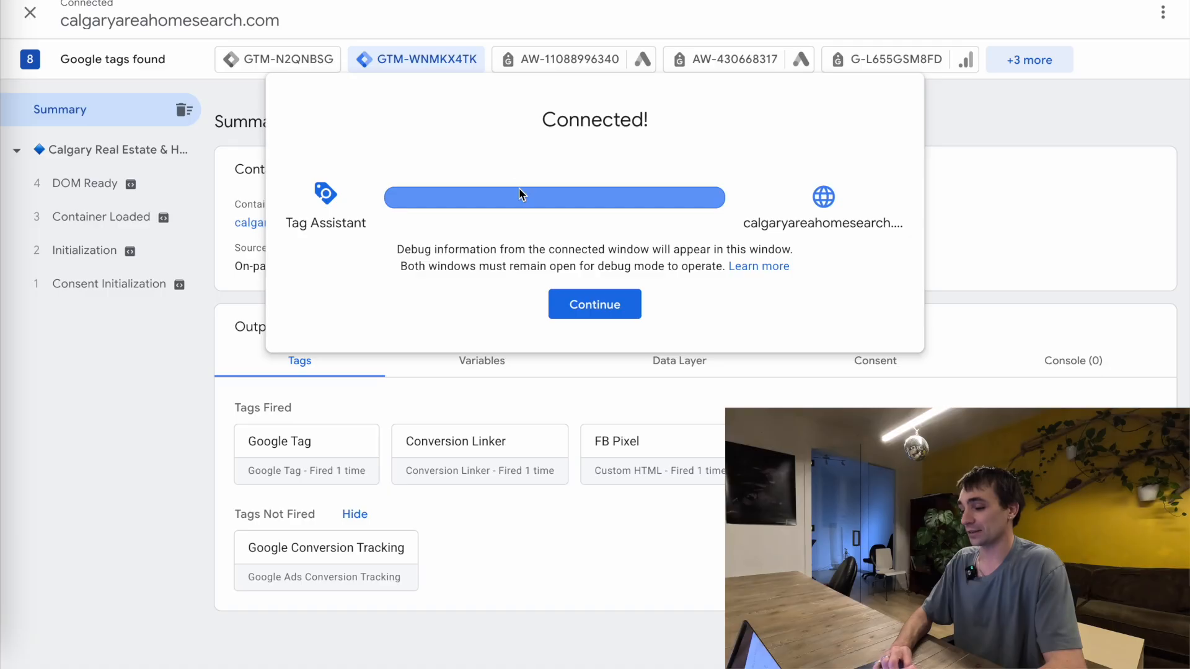
pyautogui.click(596, 301)
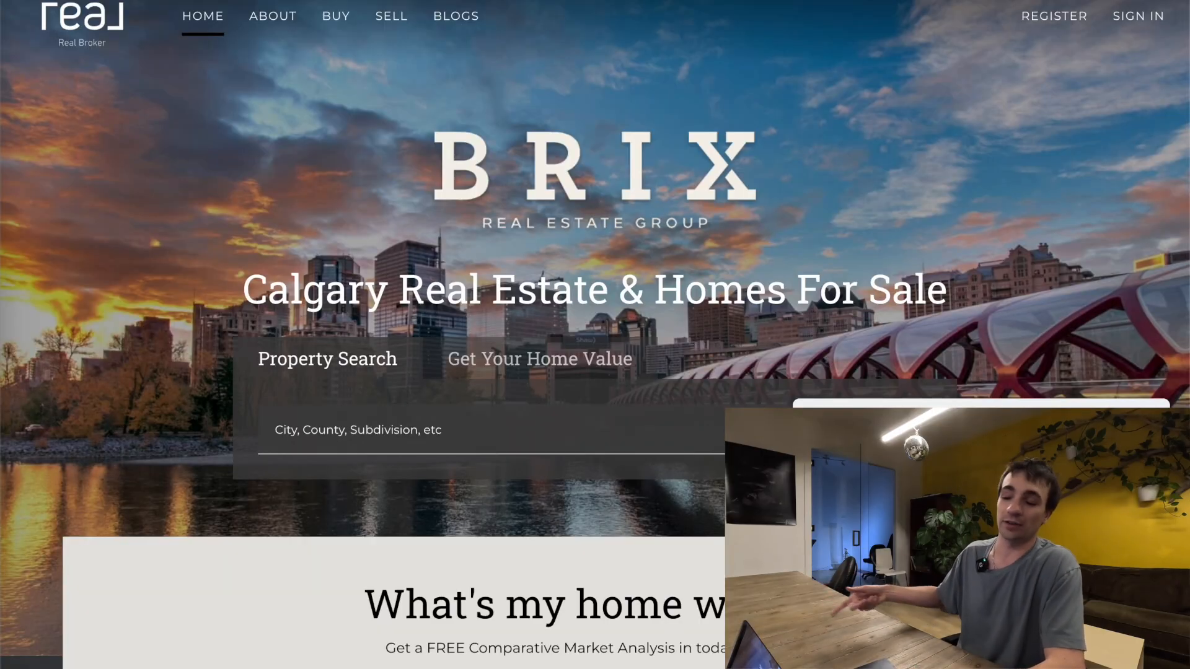
pyautogui.click(462, 20)
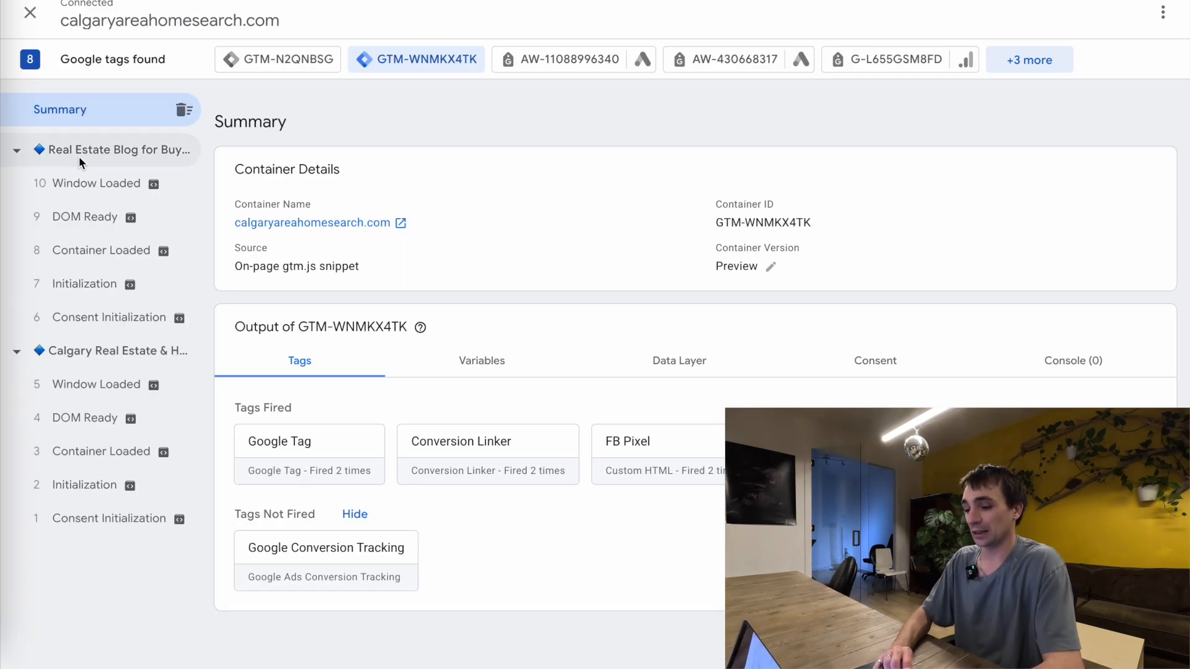
pyautogui.click(80, 163)
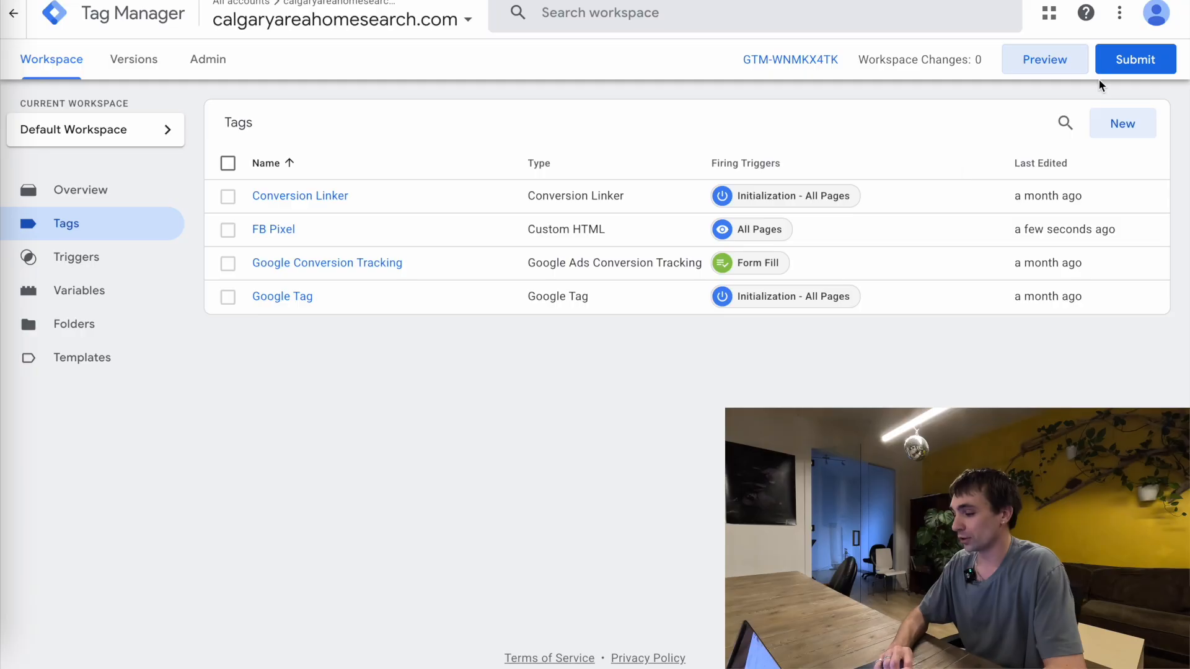
# Create a new tag named Google Ad Tag using the Google Tag type from the Google Ads options
pyautogui.click(1121, 123)
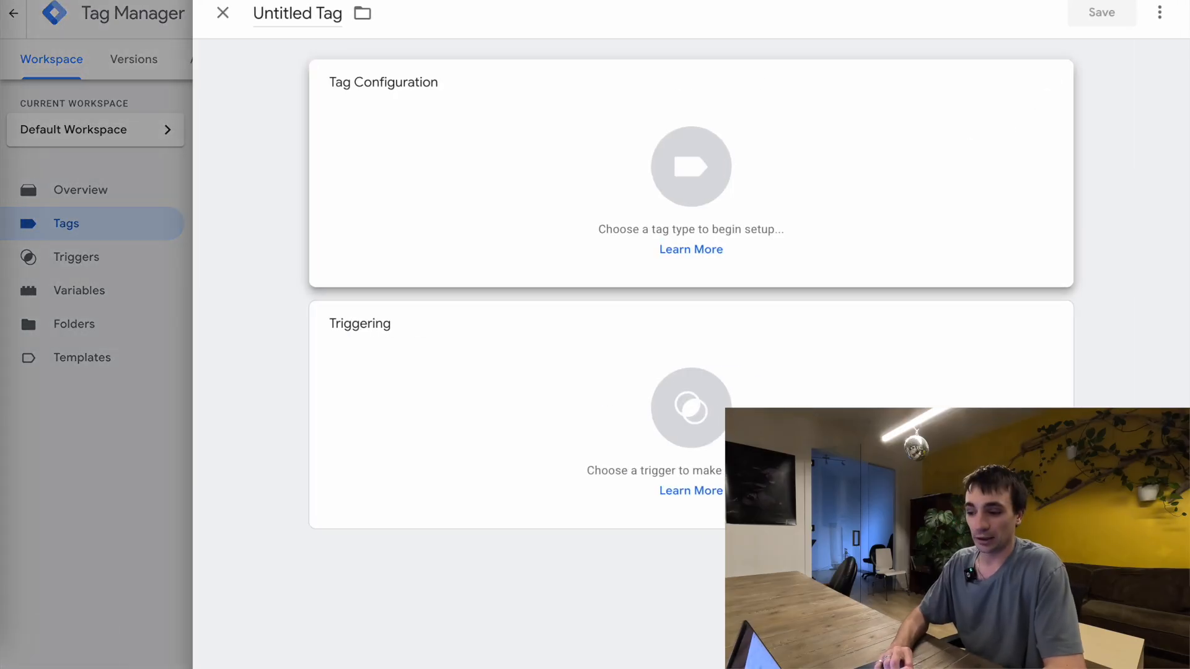
pyautogui.click(290, 12)
pyautogui.write('Goo')
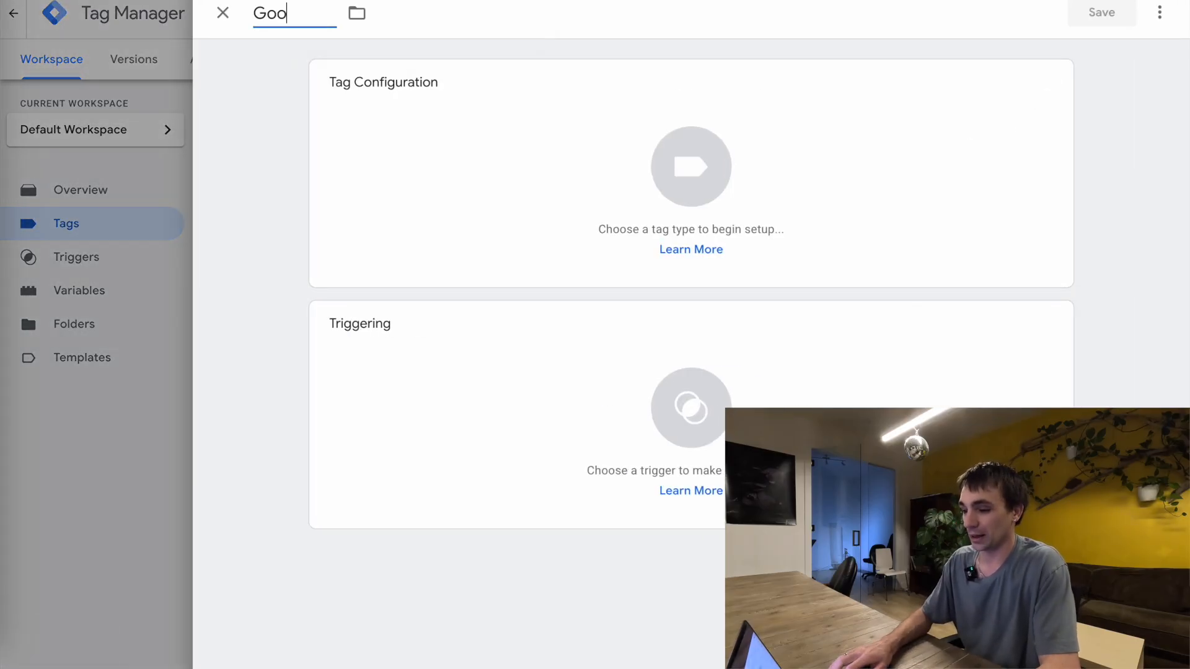
pyautogui.write('gle Ad Tag')
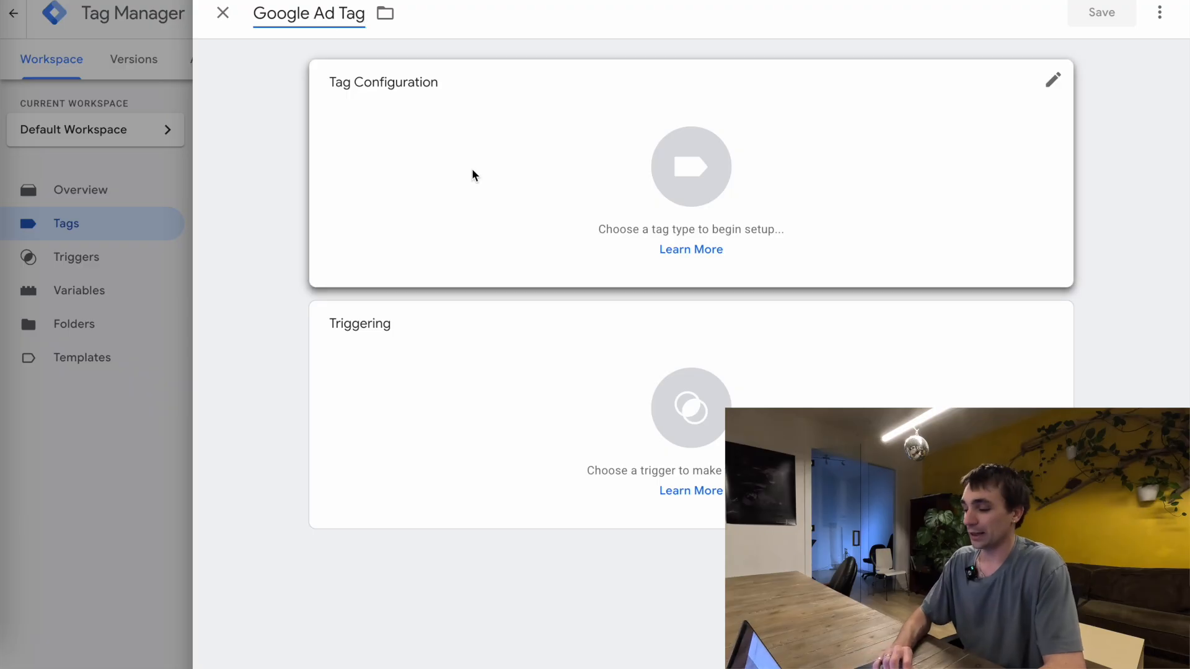
pyautogui.click(473, 175)
pyautogui.click(801, 217)
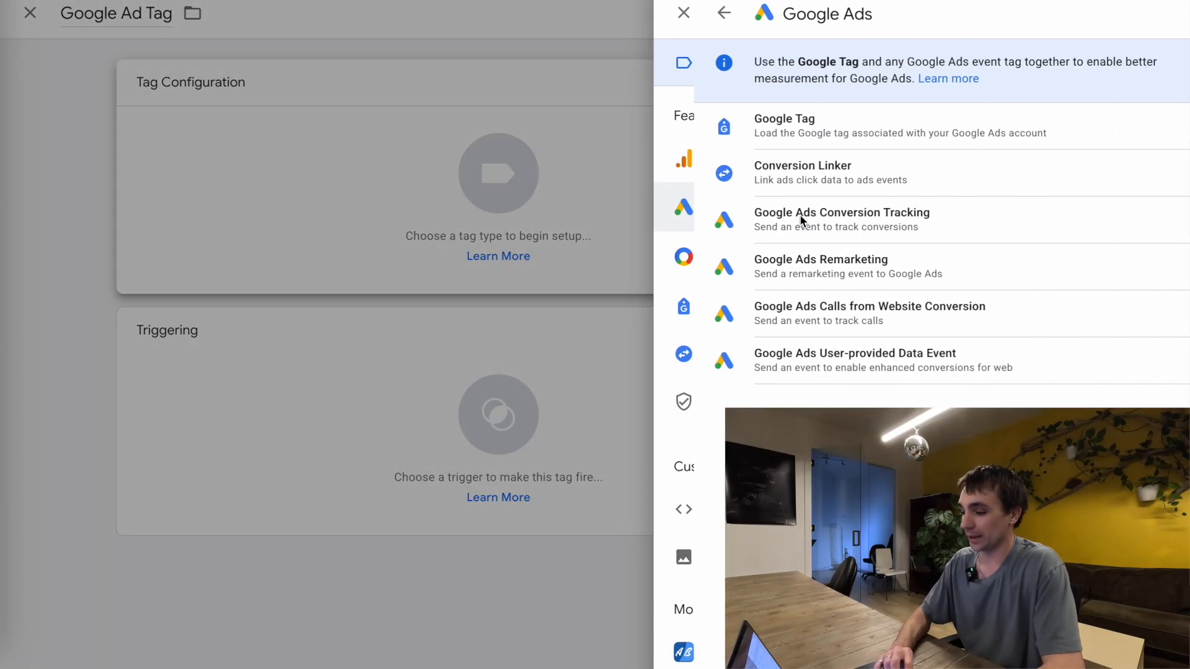
pyautogui.click(778, 128)
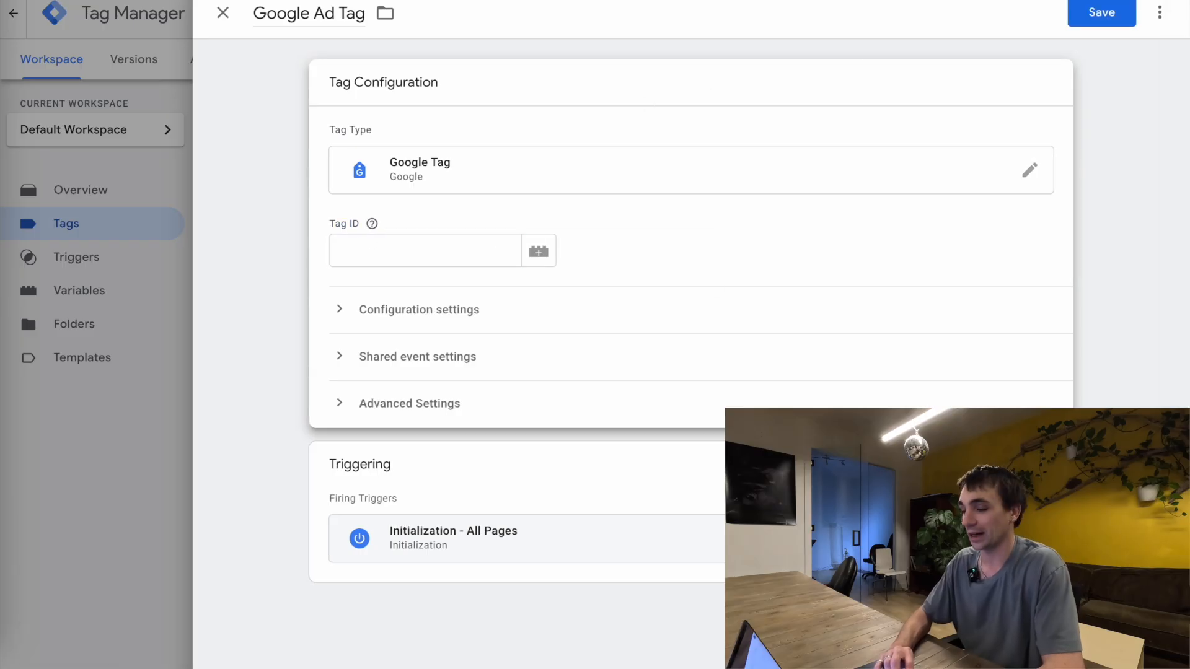
# Switch to Google Ads, open the Lofty Lead conversion action's Google Tag Manager setup and copy its Conversion ID
pyautogui.click(769, 1)
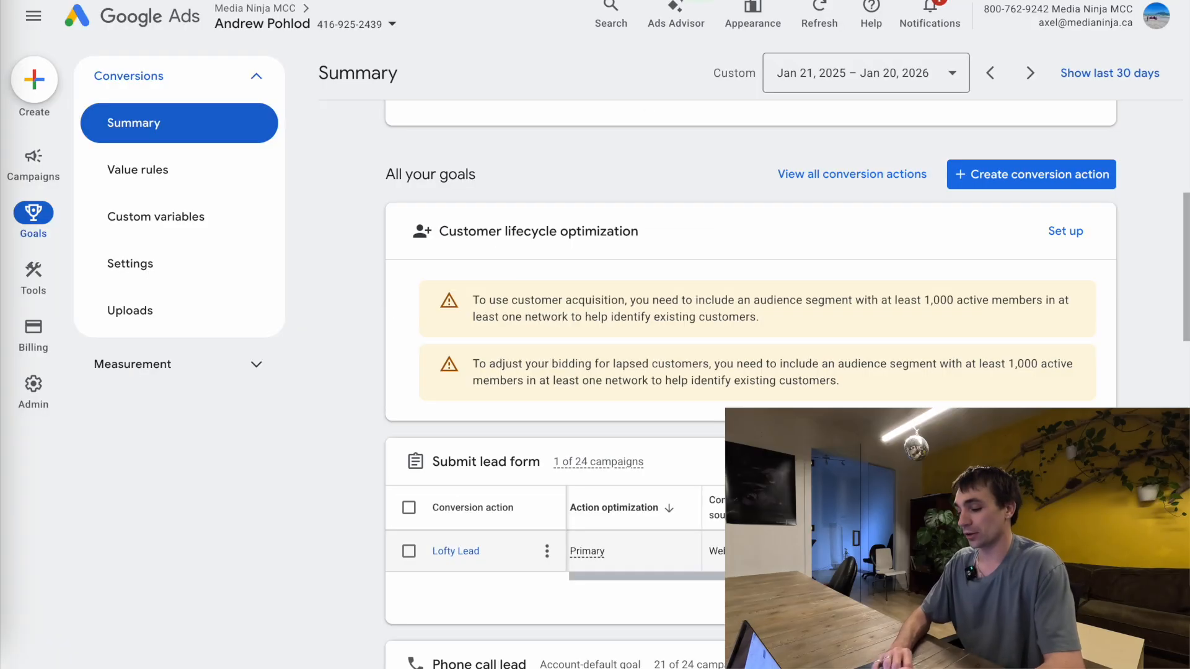
pyautogui.scroll(-3, 582, 264)
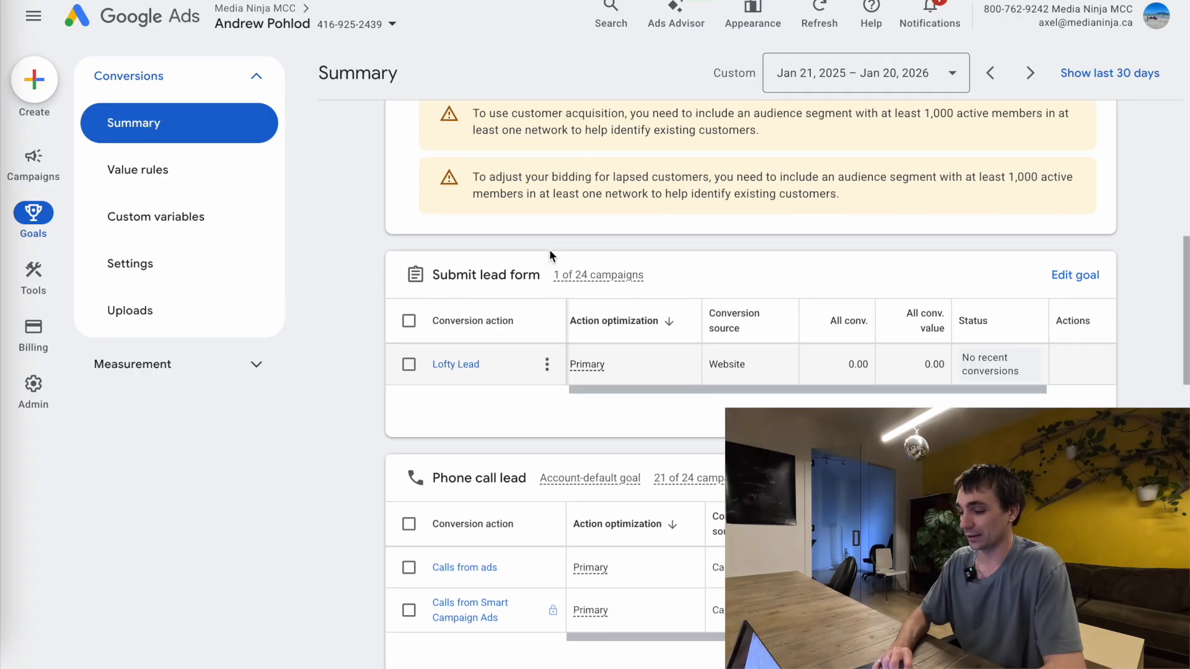
pyautogui.click(455, 365)
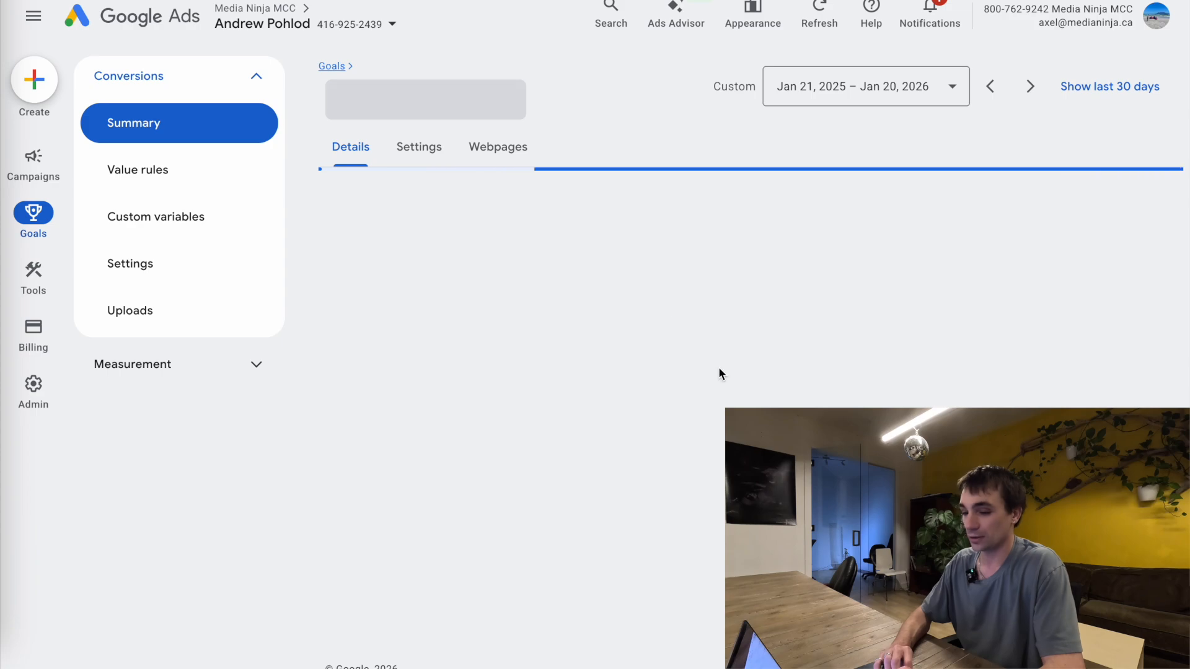
pyautogui.scroll(-2, 572, 316)
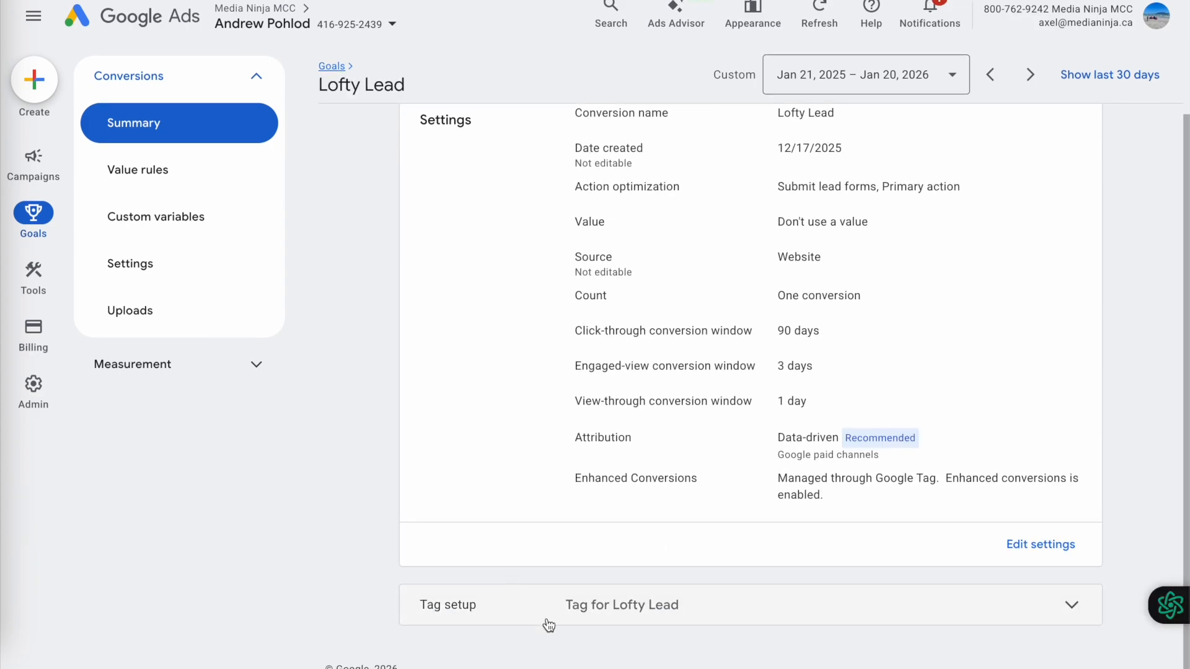
pyautogui.scroll(-3, 855, 489)
pyautogui.click(913, 489)
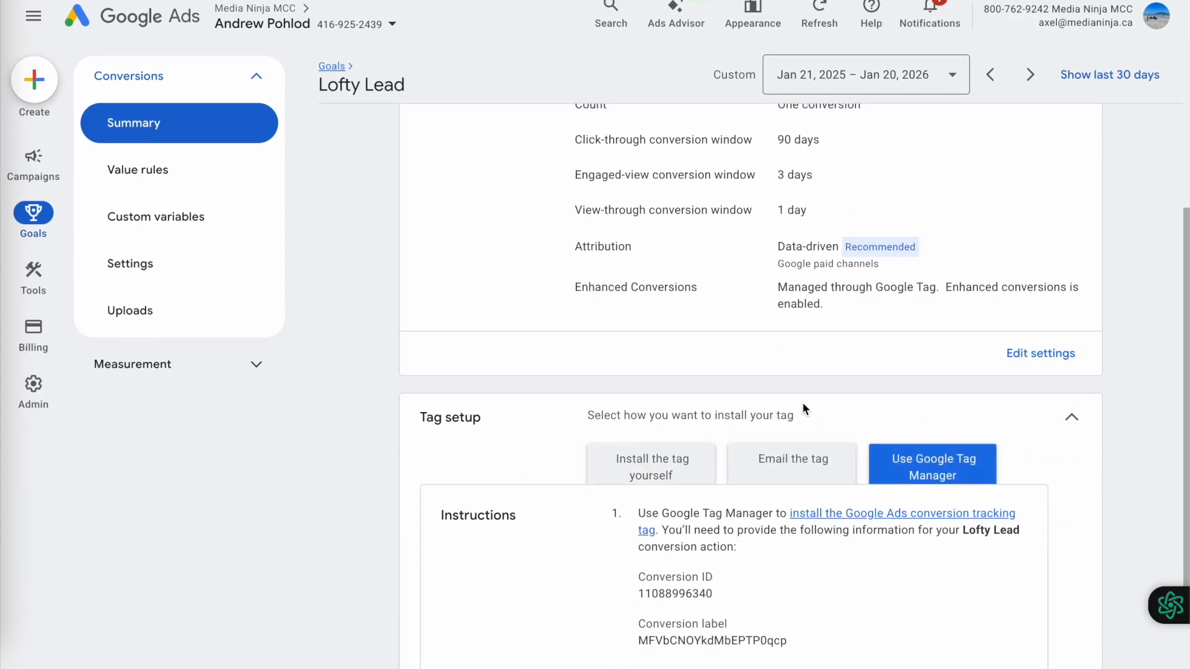
pyautogui.scroll(-2, 783, 399)
pyautogui.moveTo(716, 447); pyautogui.dragTo(628, 457)
pyautogui.hotkey('ctrl', 'c')
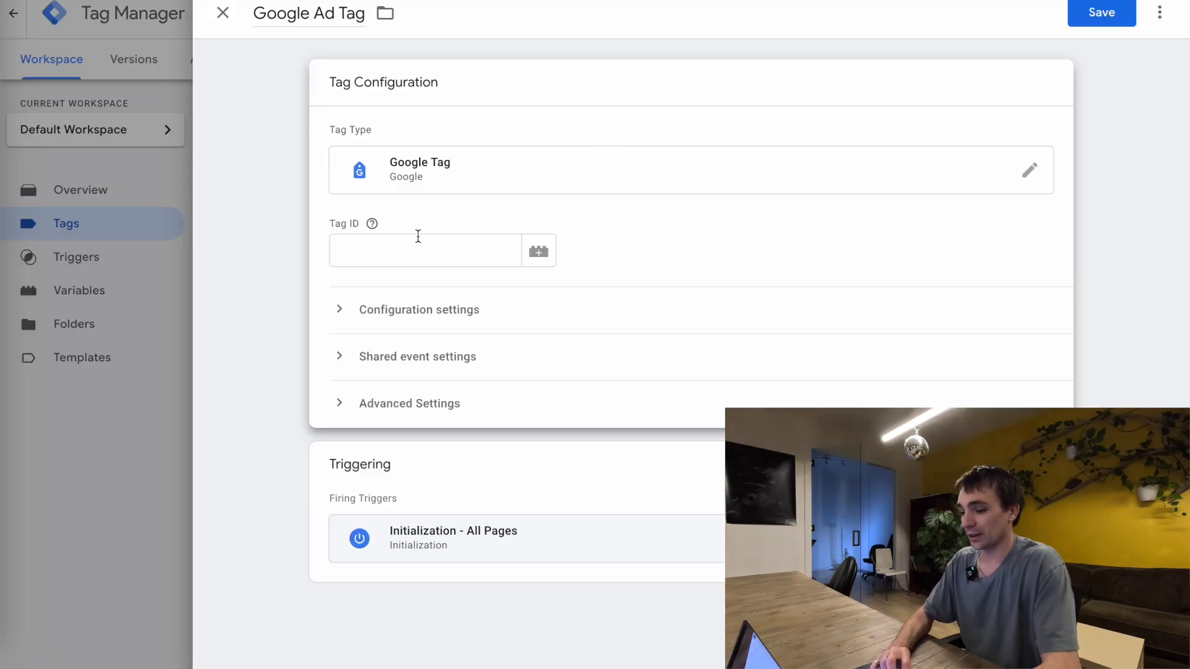
# Return to the Google Ad Tag and set its Tag ID to the AW- suggestion matching the copied Conversion ID
pyautogui.click(412, 254)
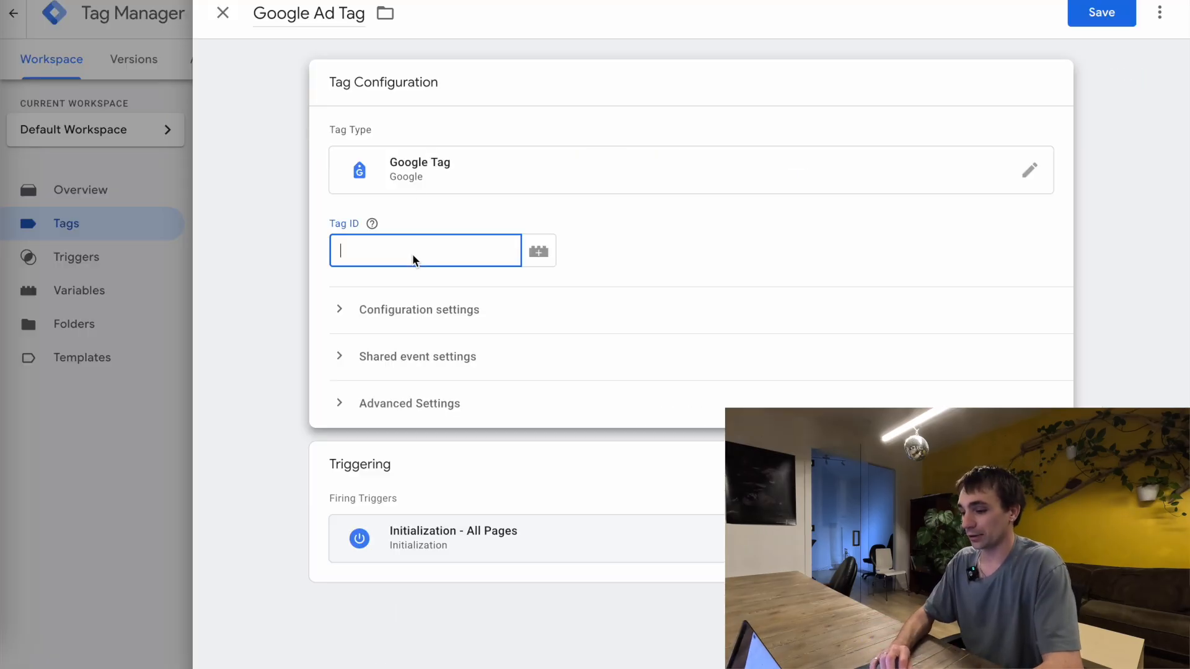
pyautogui.hotkey('ctrl', 'v')
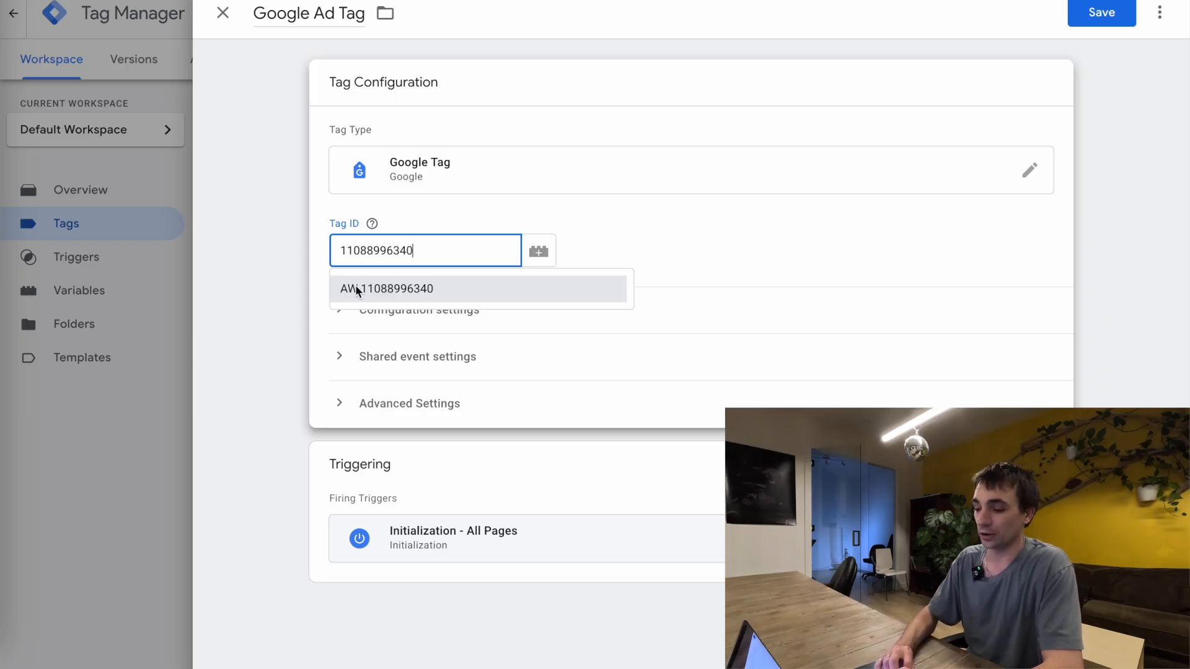
pyautogui.click(356, 287)
pyautogui.click(323, 241)
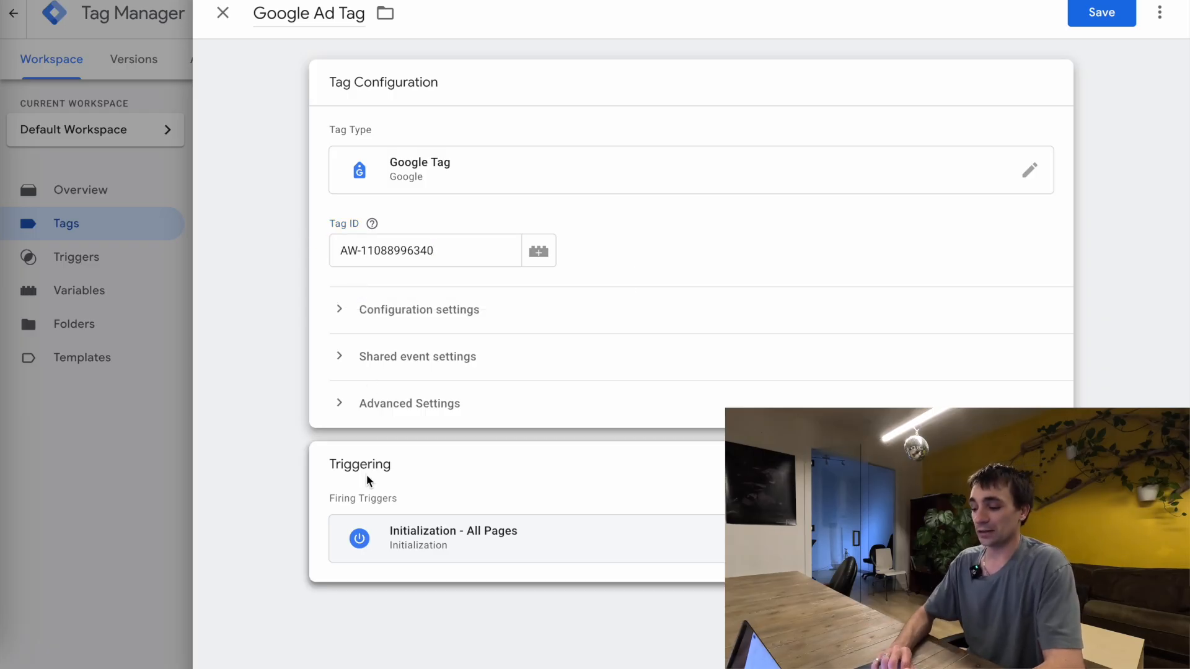
pyautogui.click(450, 486)
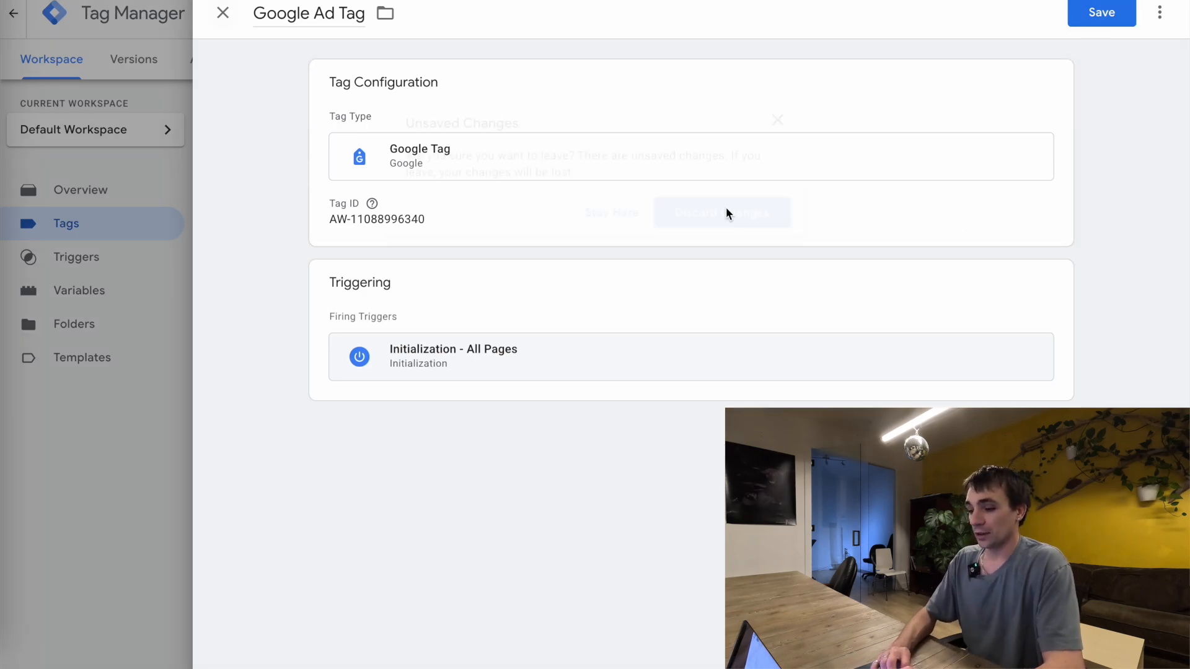
# Switch back to Google Ads and reopen the Lofty Lead conversion action's tag setup for Google Tag Manager
pyautogui.click(726, 212)
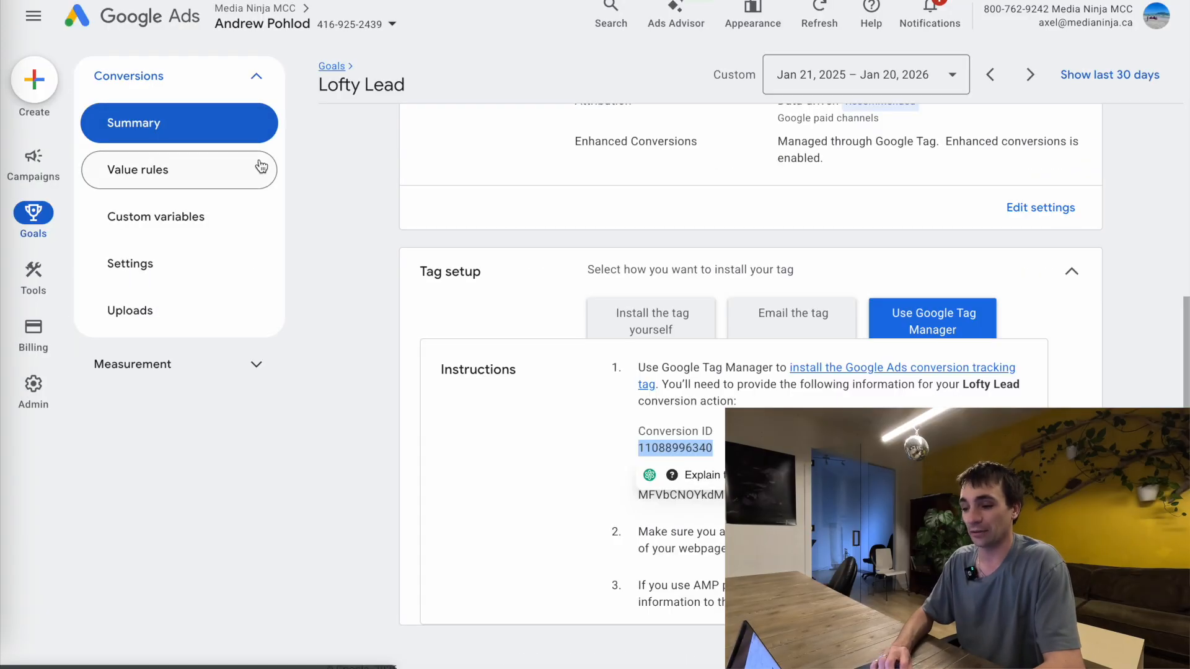
pyautogui.click(124, 127)
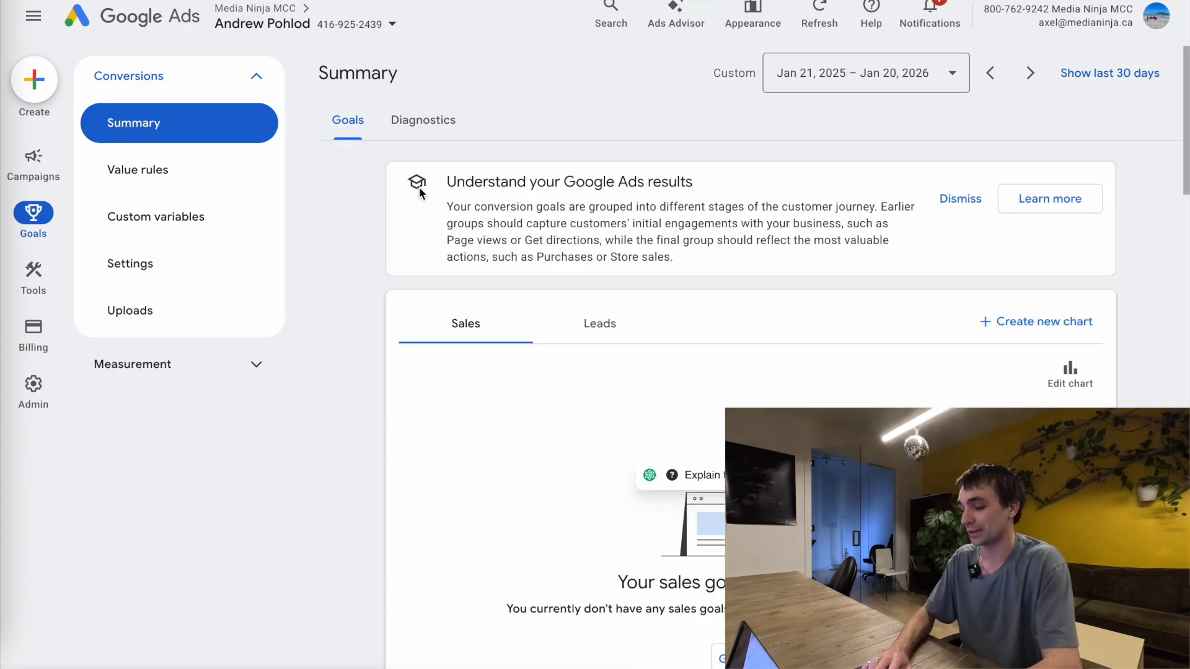
pyautogui.scroll(-10, 489, 344)
pyautogui.scroll(-1, 490, 344)
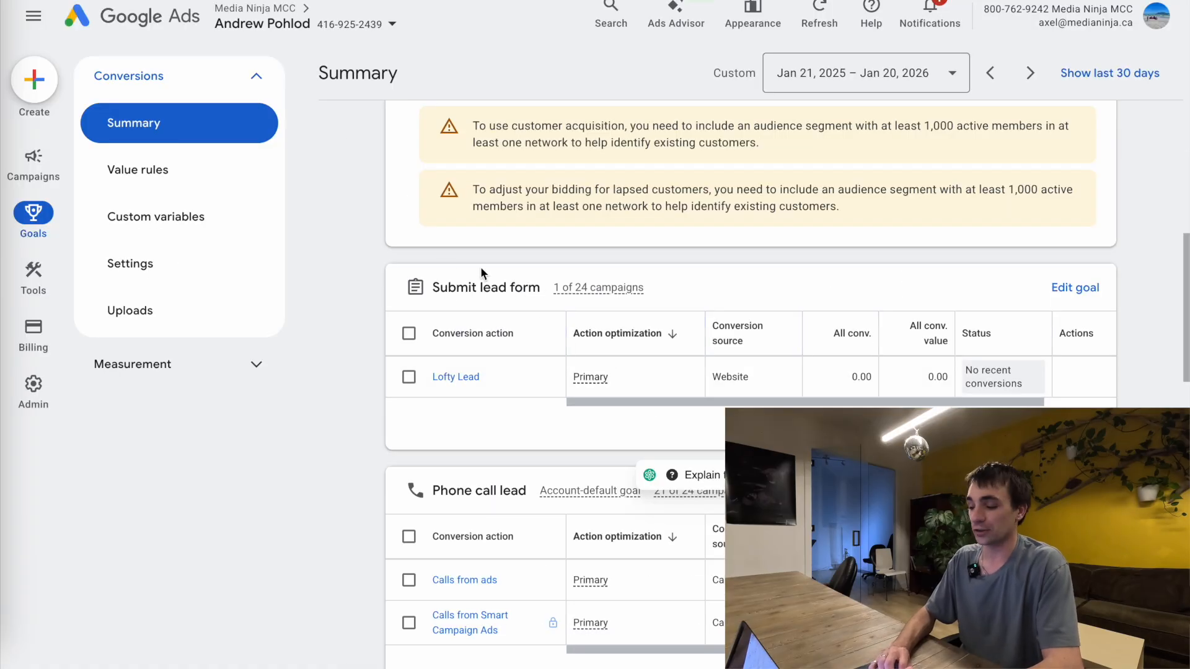
pyautogui.click(464, 375)
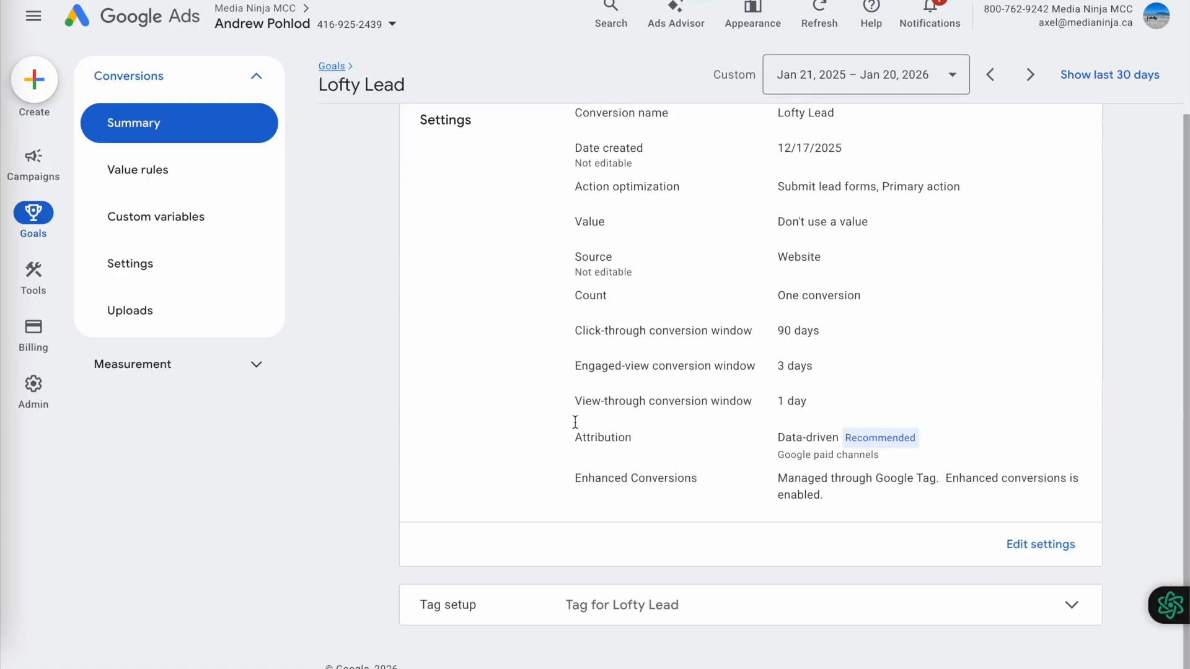
pyautogui.scroll(-3, 653, 595)
pyautogui.click(898, 564)
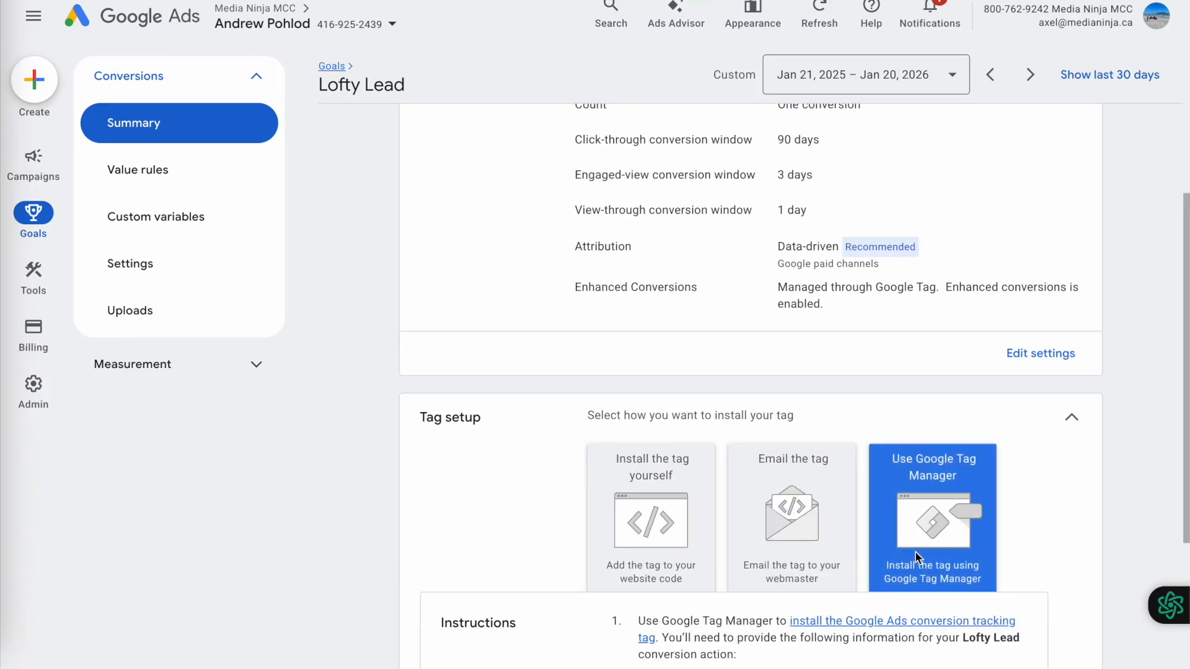
# Switch to Tag Manager and create a new tag named Google Ads Form Fill
pyautogui.click(396, 1)
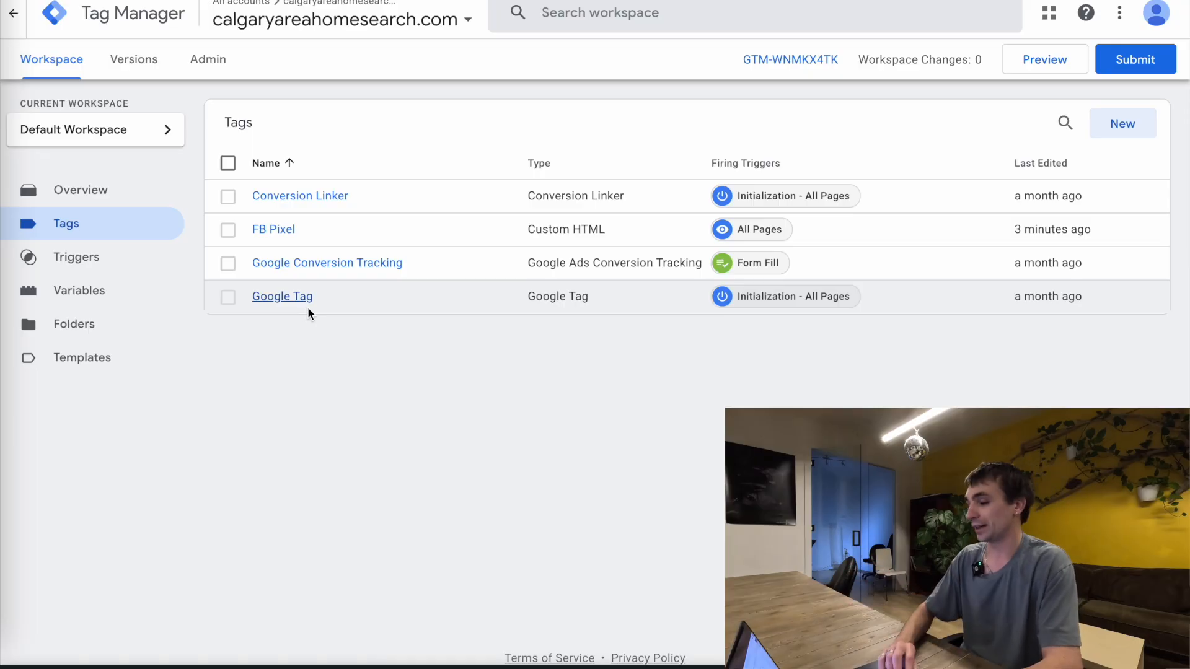
pyautogui.click(1139, 124)
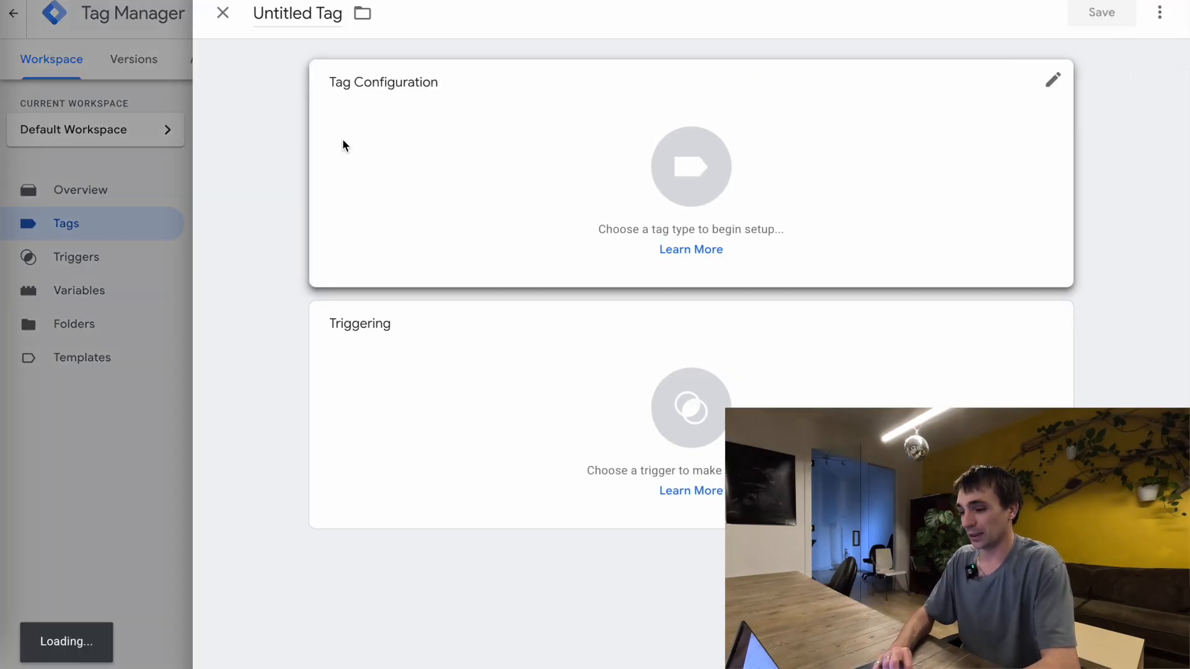
pyautogui.click(300, 14)
pyautogui.write('GOogle Ad')
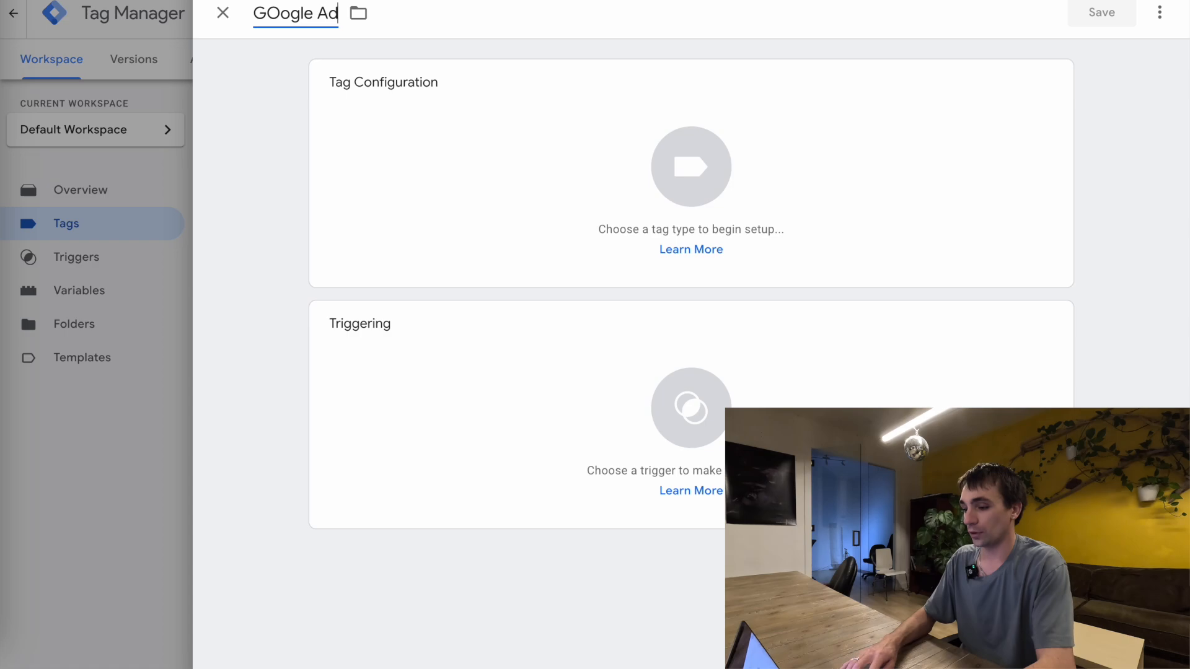
pyautogui.write('s Form Fill')
pyautogui.click(279, 13)
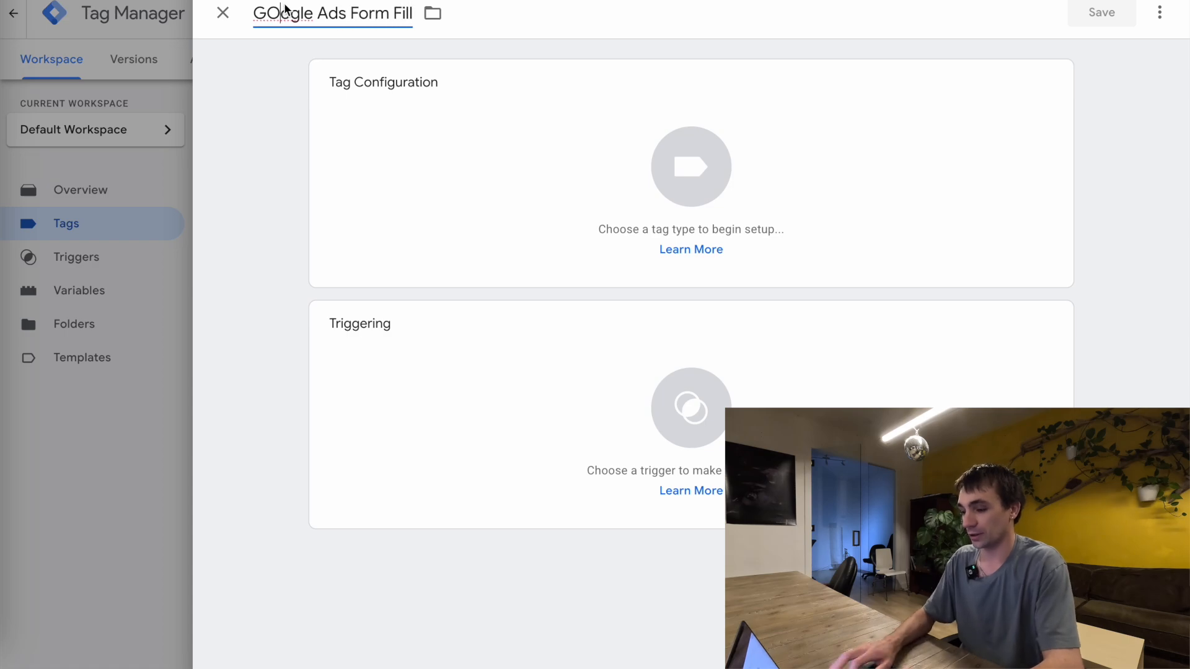
pyautogui.press('BackSpace')
pyautogui.write('o')
# Set the tag type to Google Ads Conversion Tracking from the Google Ads options
pyautogui.click(467, 135)
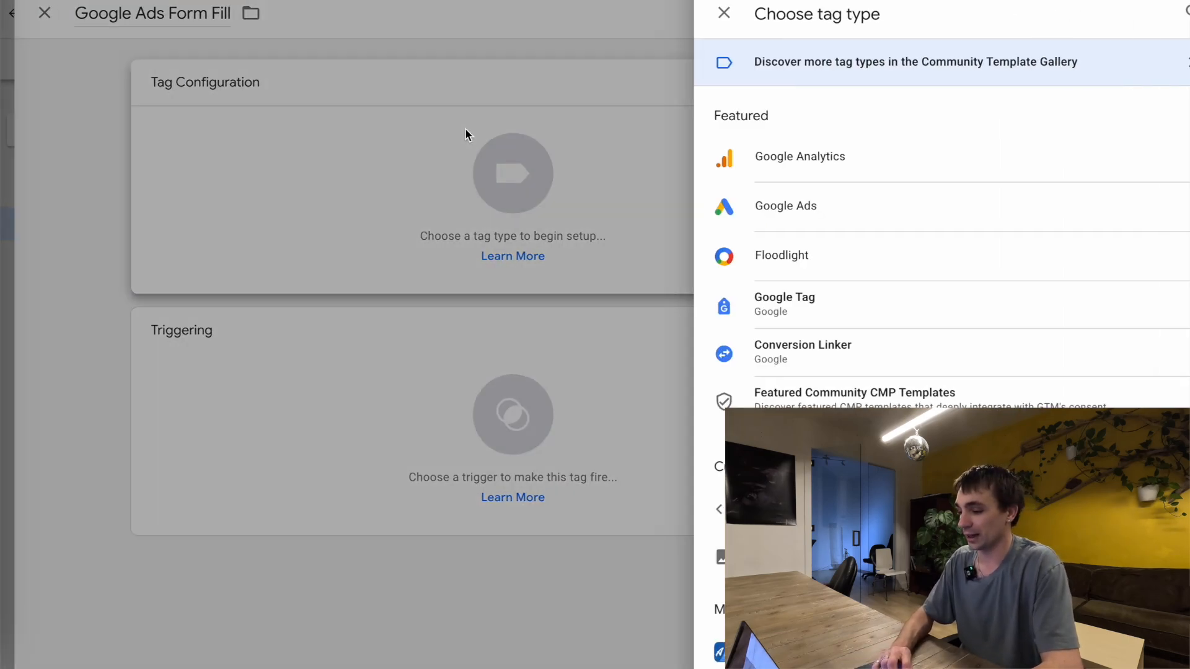
pyautogui.click(761, 207)
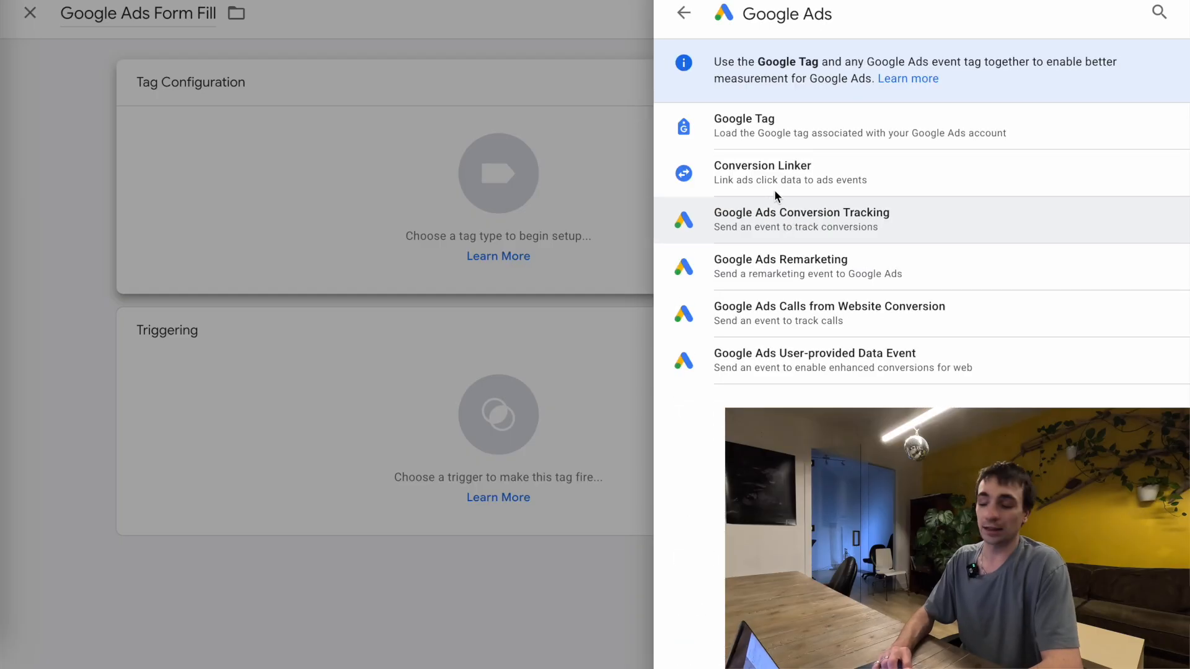
pyautogui.click(741, 221)
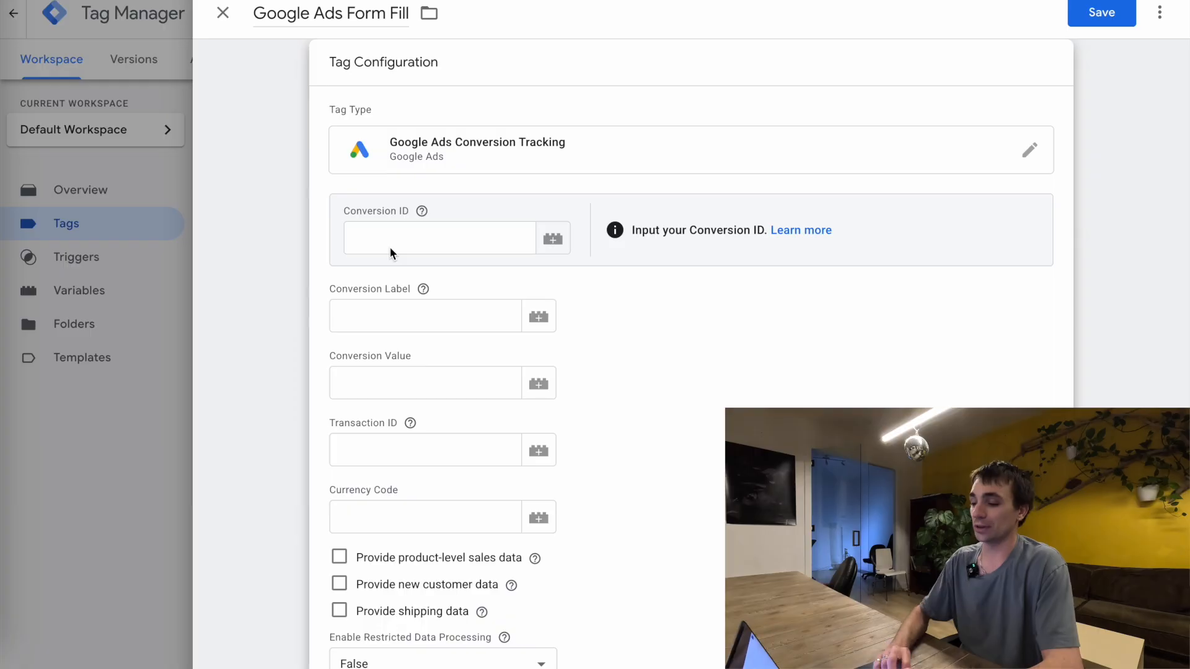
# Copy the Lofty Lead Conversion ID from Google Ads into the tag's Conversion ID field
pyautogui.click(389, 244)
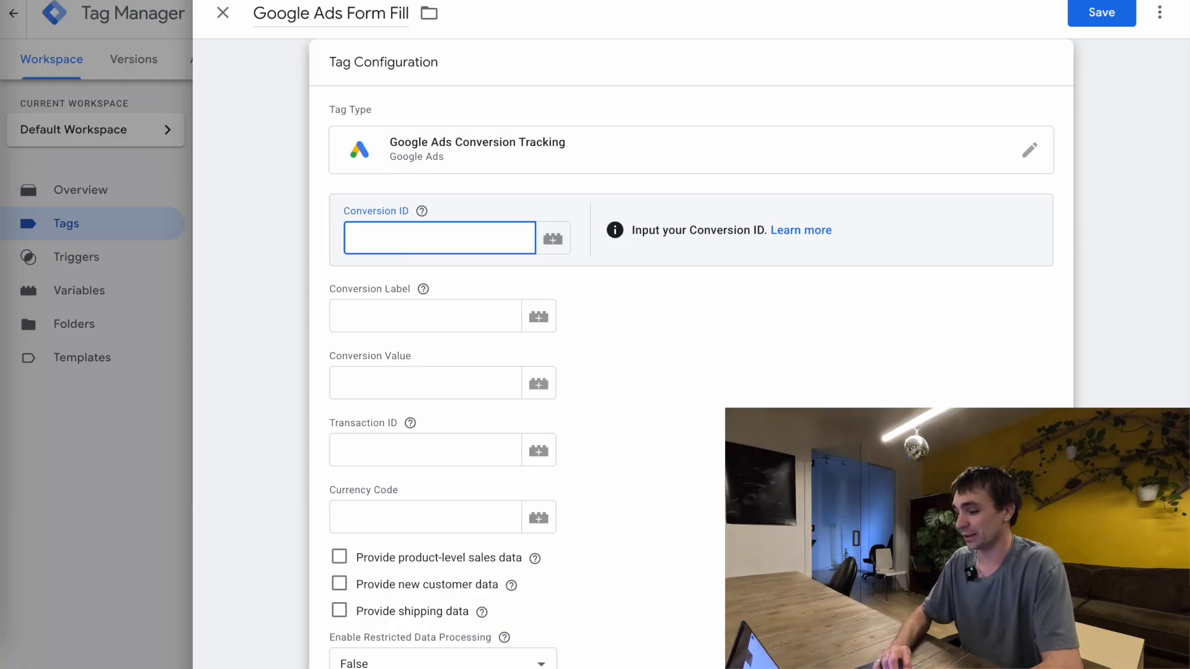
pyautogui.click(623, 1)
pyautogui.scroll(-3, 624, 406)
pyautogui.scroll(4, 688, 404)
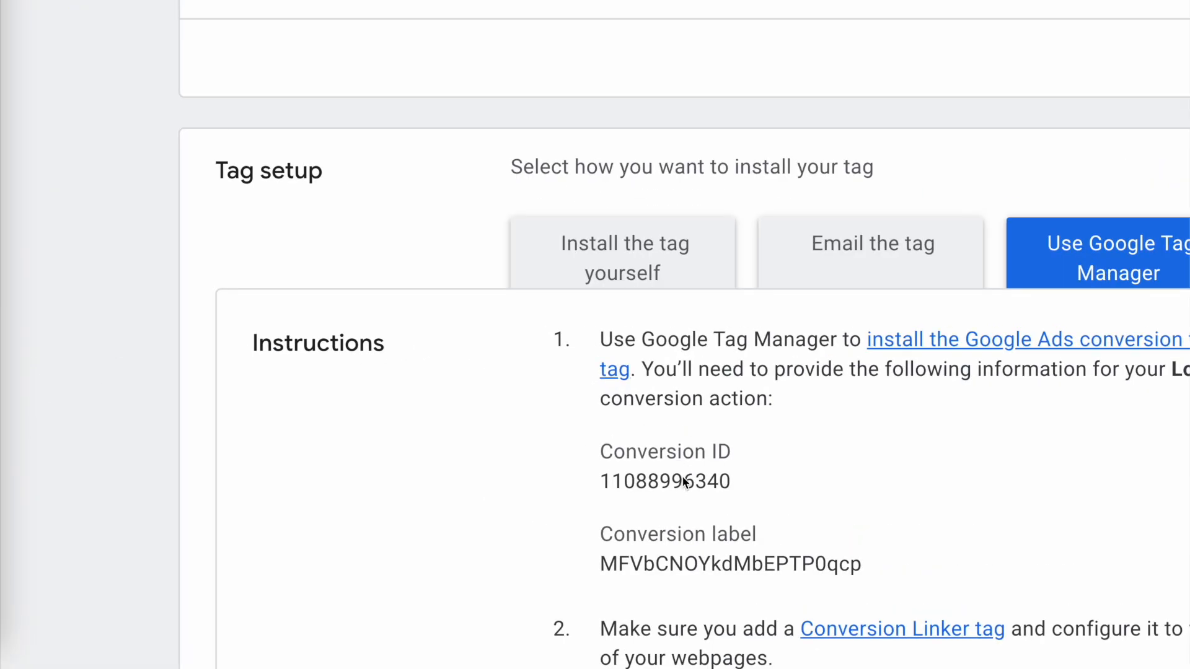
pyautogui.doubleClick(682, 482)
pyautogui.press('super+c')
pyautogui.click(545, 1)
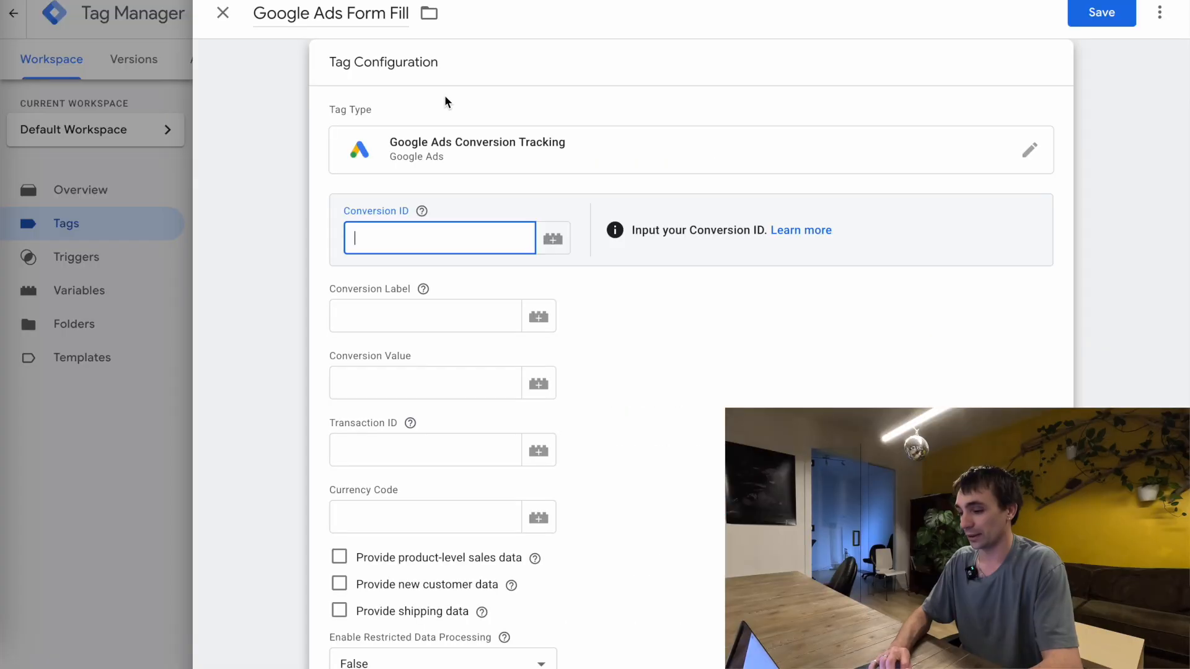
pyautogui.press('super+v')
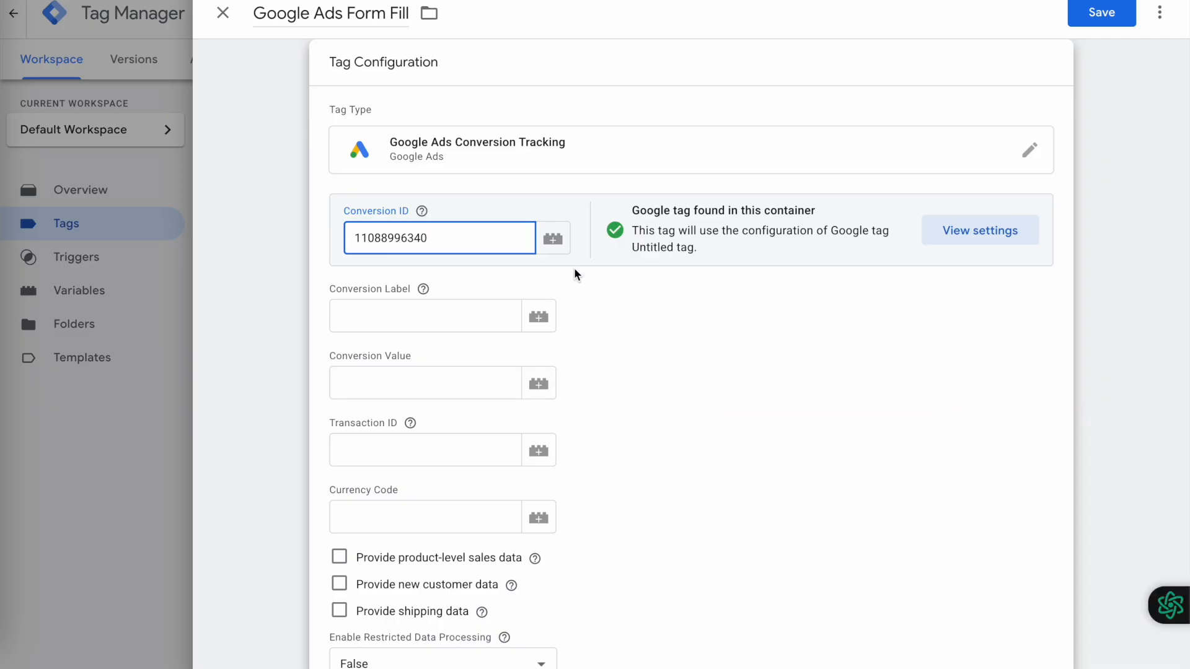
# Copy the Lofty Lead conversion label from Google Ads into the tag's Conversion Label field
pyautogui.click(451, 317)
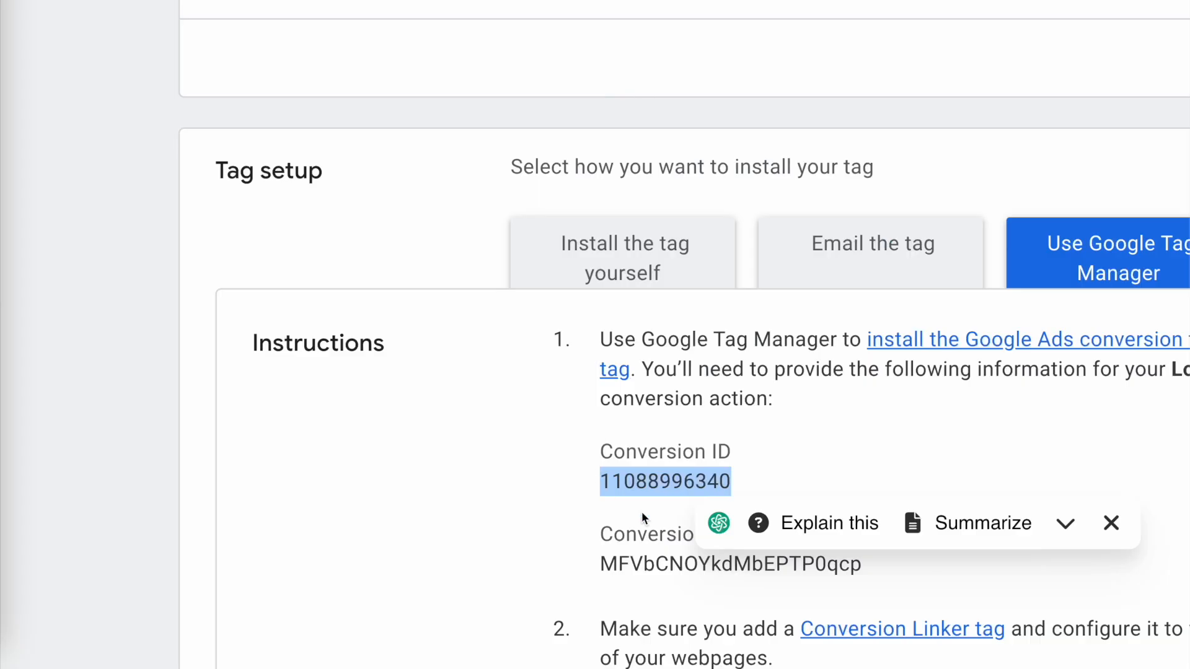
pyautogui.doubleClick(652, 561)
pyautogui.hotkey('ctrl', 'c')
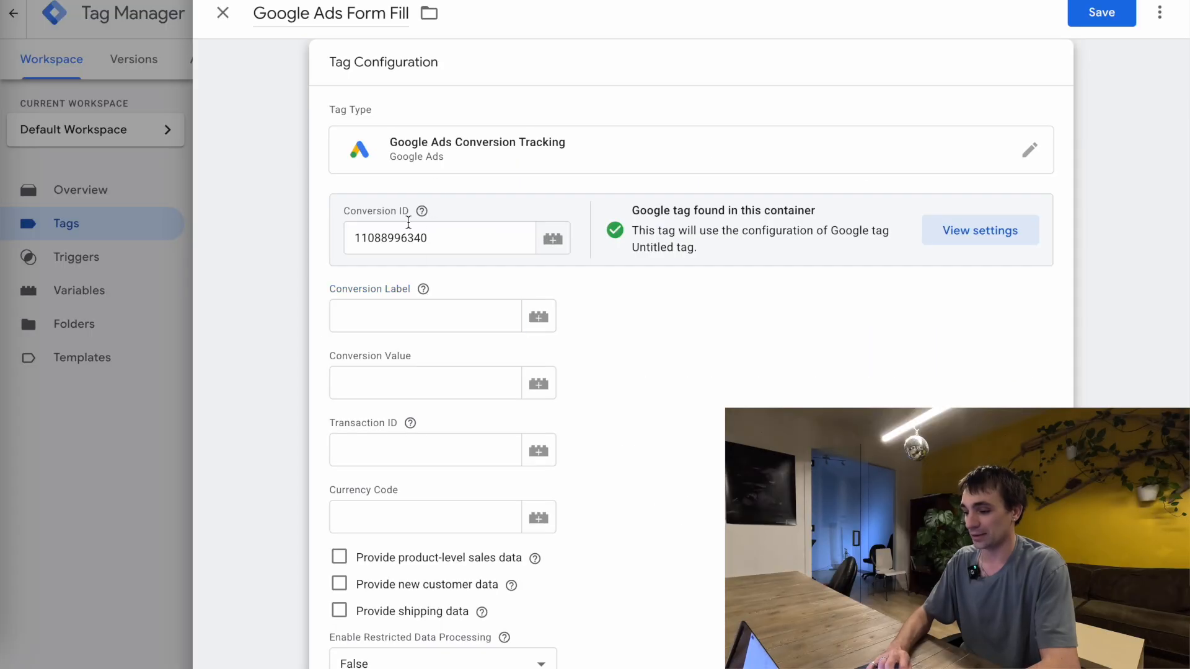
pyautogui.click(469, 335)
pyautogui.hotkey('ctrl', 'v')
# Start a new trigger named Form Fill for the Google Ads tag and set its type to Form Submission
pyautogui.scroll(-7, 645, 262)
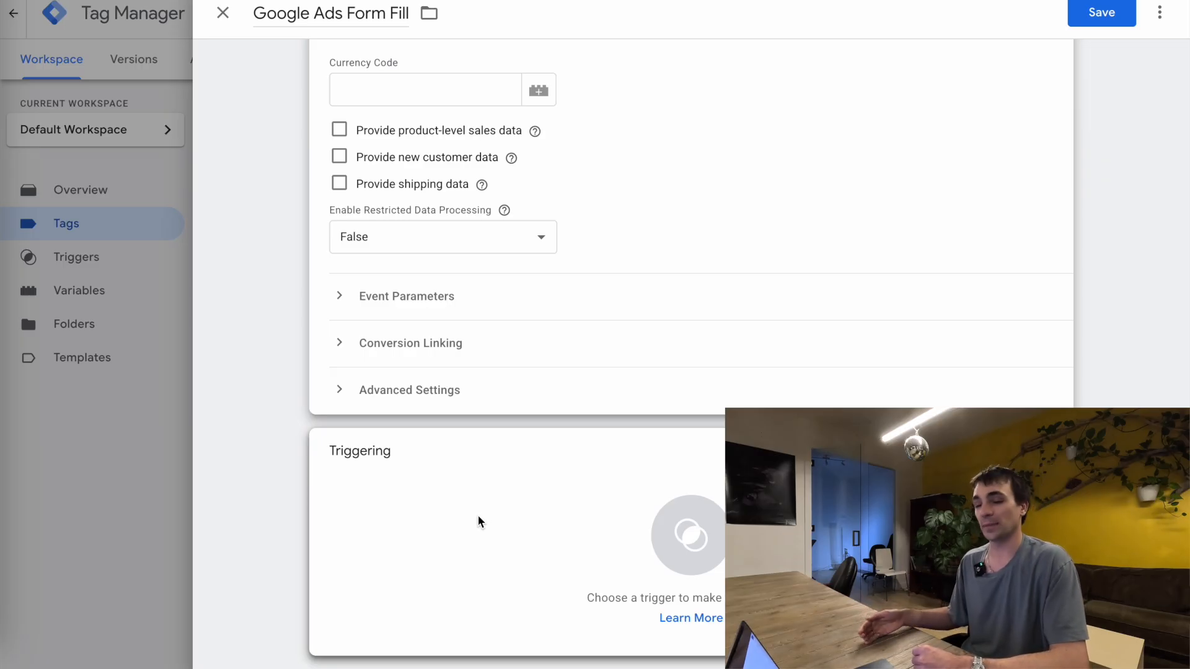
pyautogui.click(477, 521)
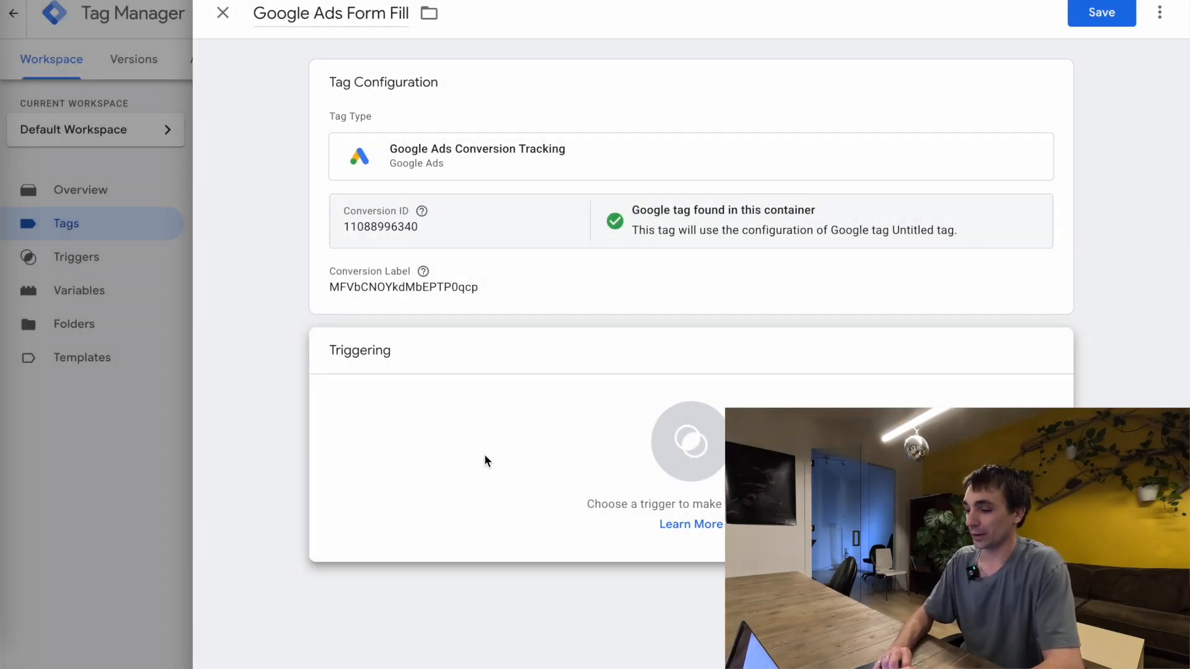
pyautogui.click(485, 456)
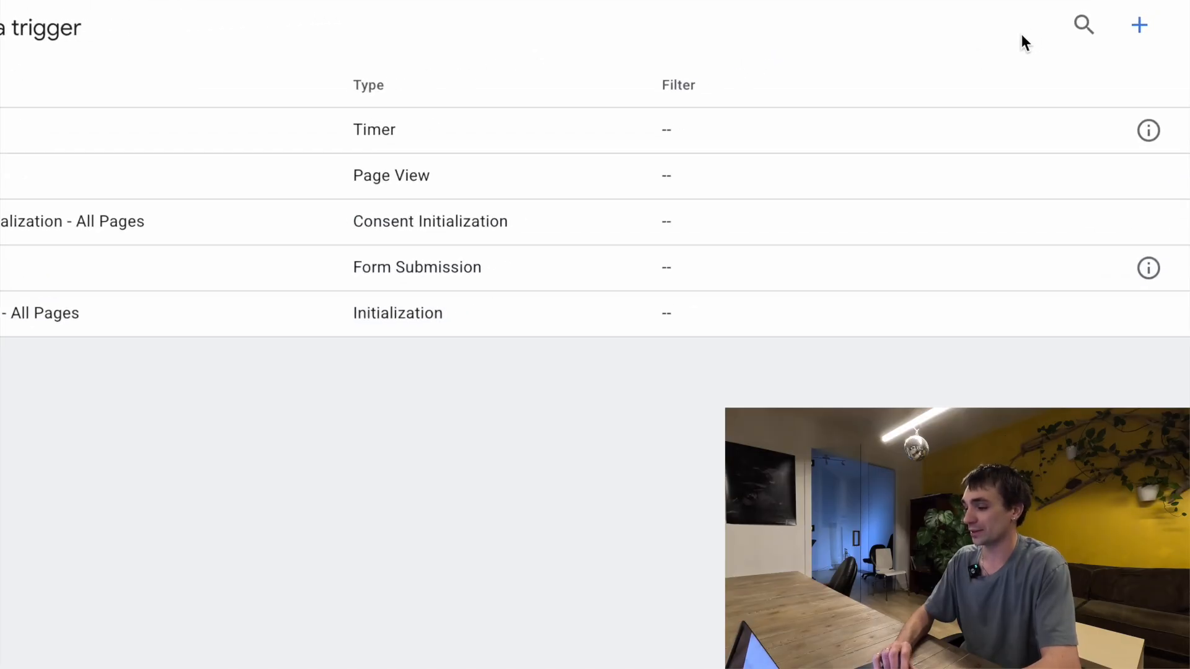
pyautogui.click(1116, 52)
pyautogui.click(291, 12)
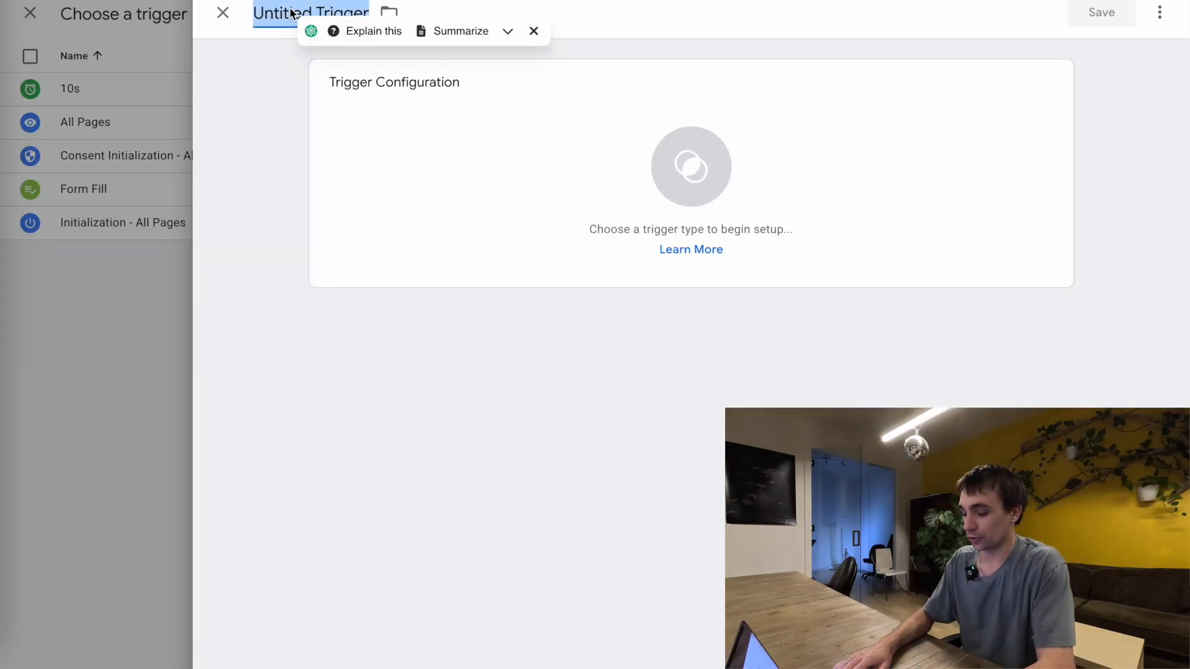
pyautogui.write('Form Fill')
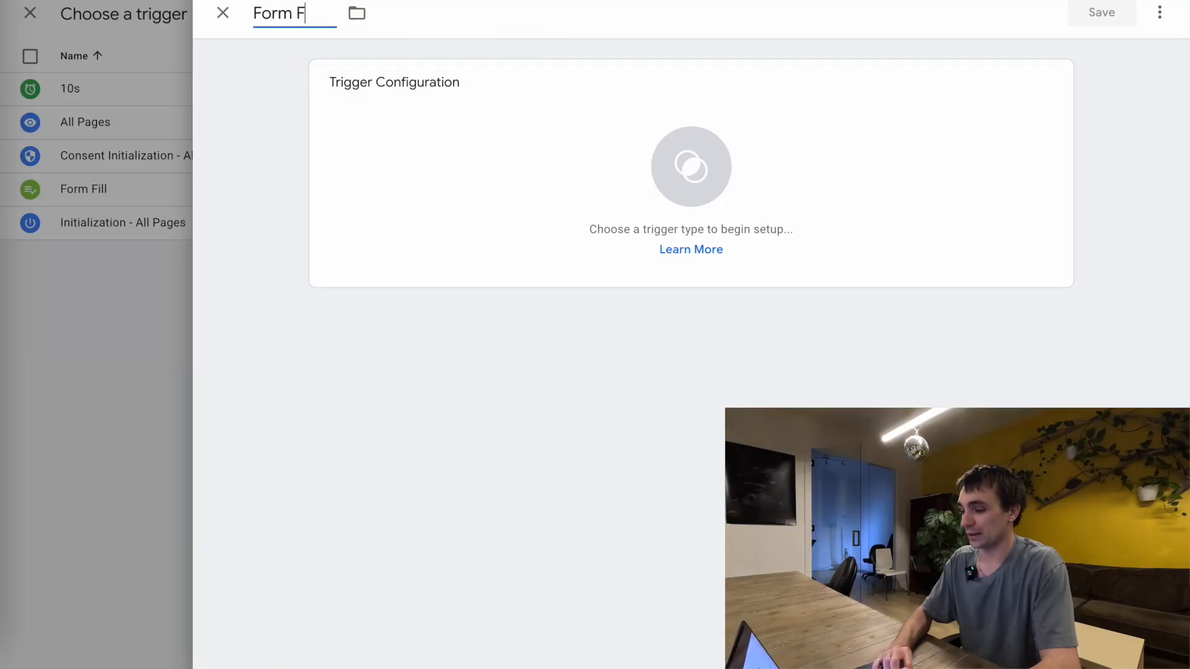
pyautogui.click(565, 169)
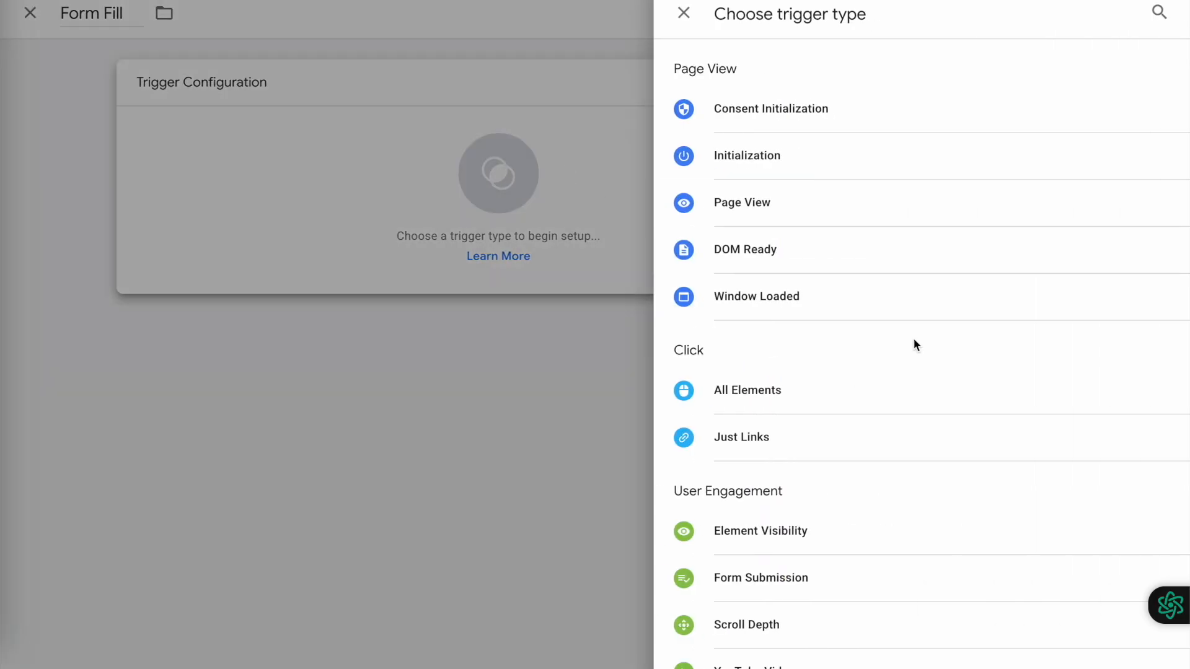
pyautogui.scroll(-5, 885, 390)
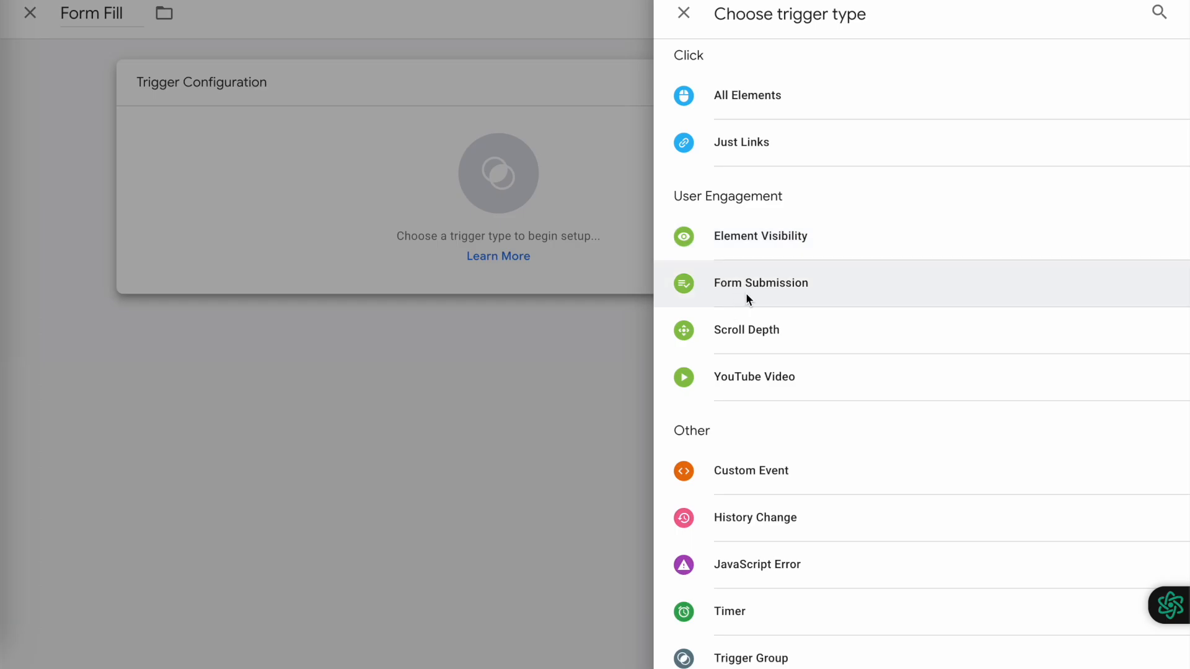
pyautogui.click(746, 292)
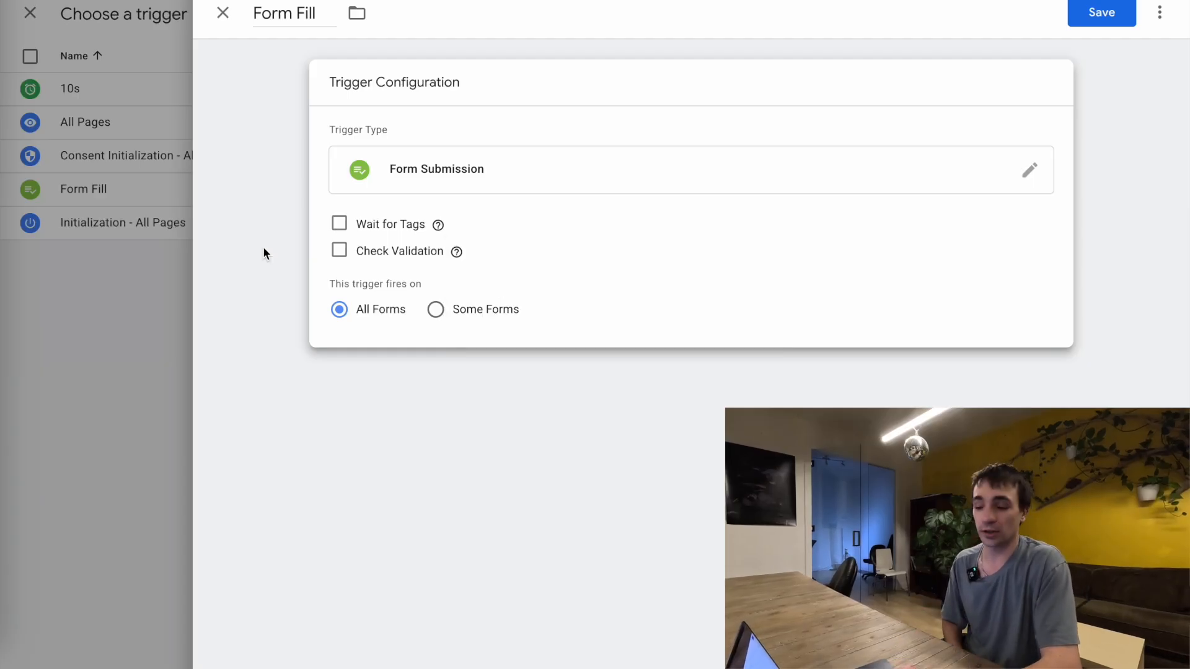
# Limit the Form Fill trigger to some forms, firing only when Page URL contains about
pyautogui.click(435, 310)
pyautogui.click(338, 311)
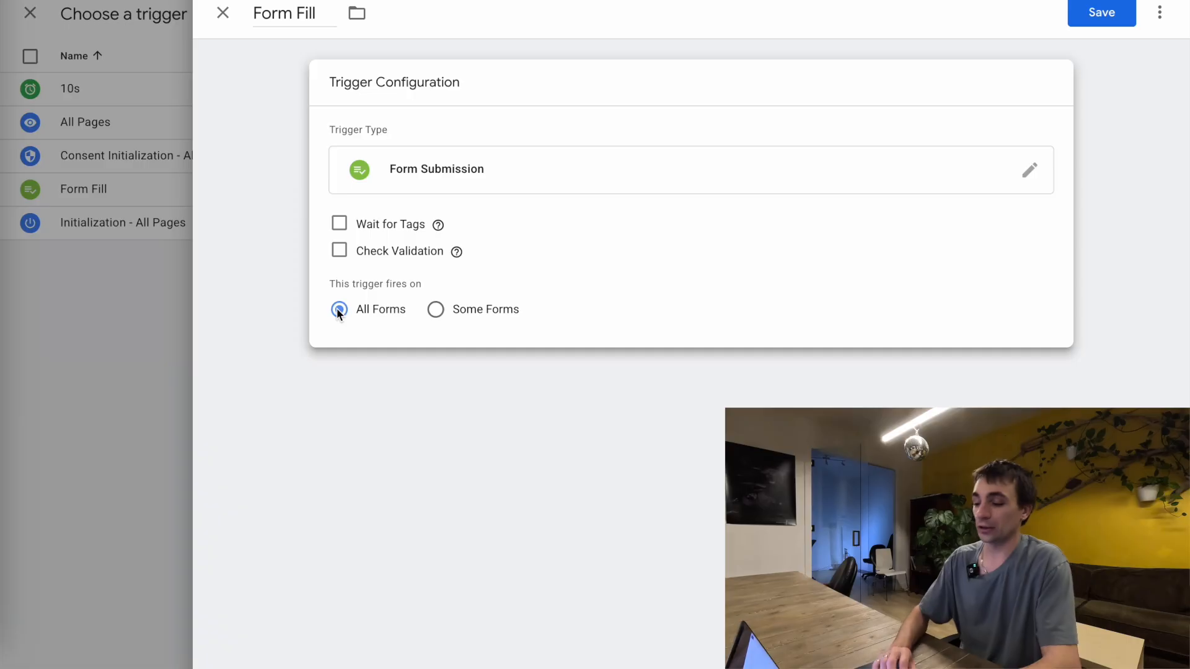
pyautogui.click(435, 311)
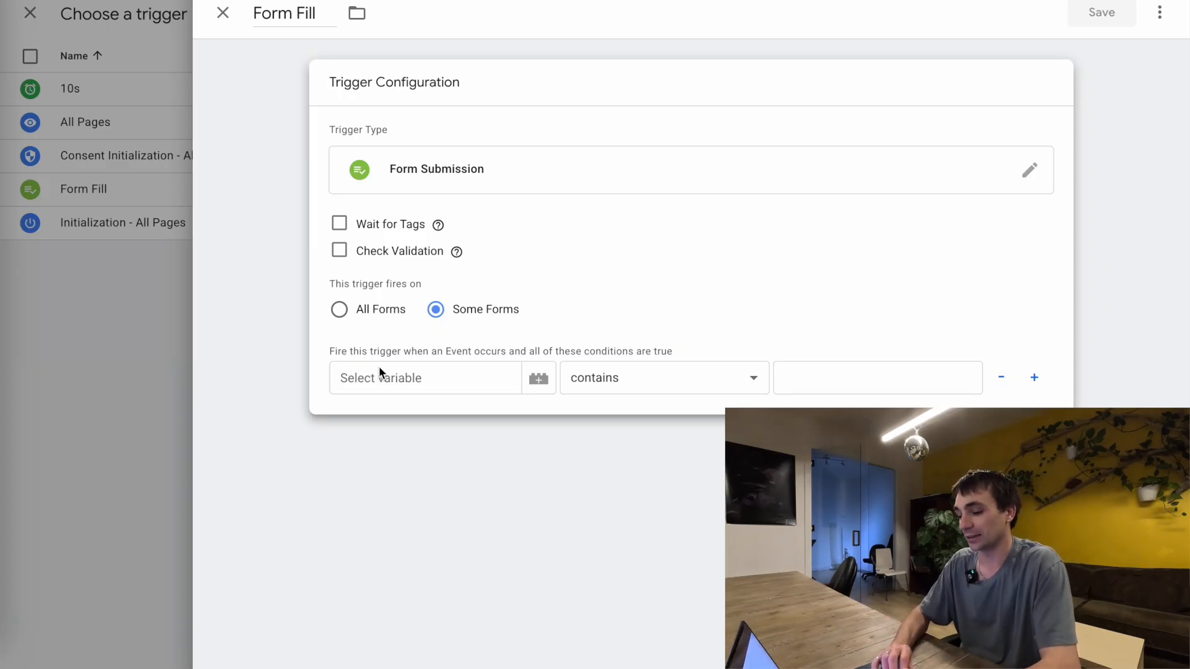
pyautogui.click(379, 371)
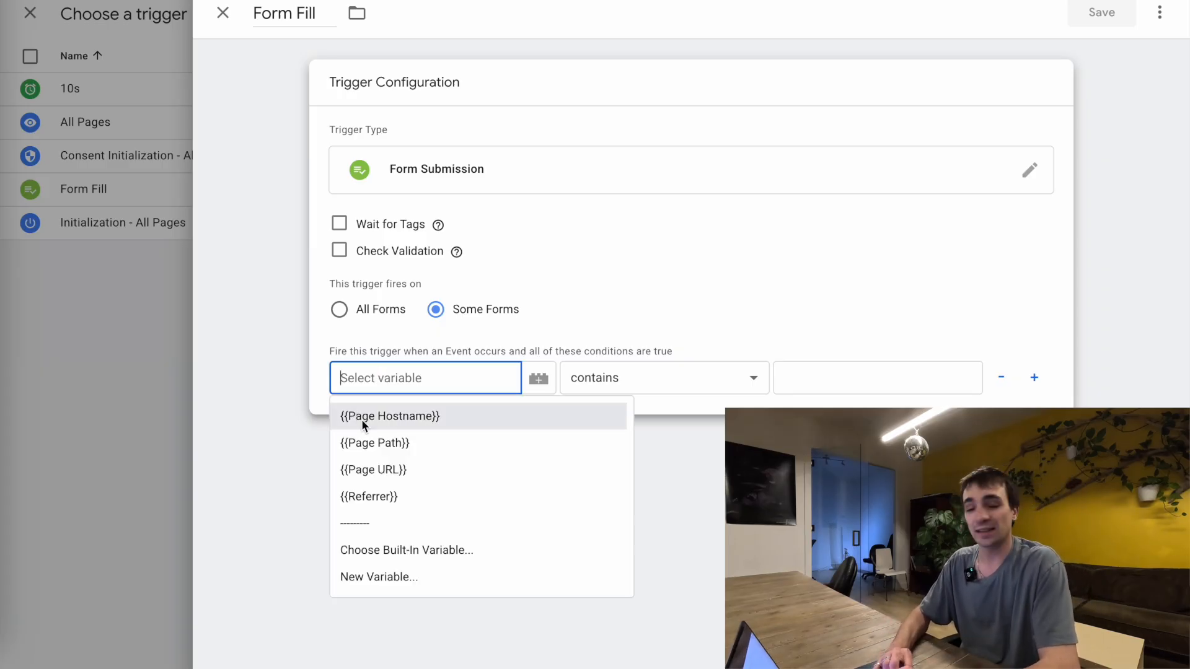
pyautogui.click(381, 470)
pyautogui.click(804, 376)
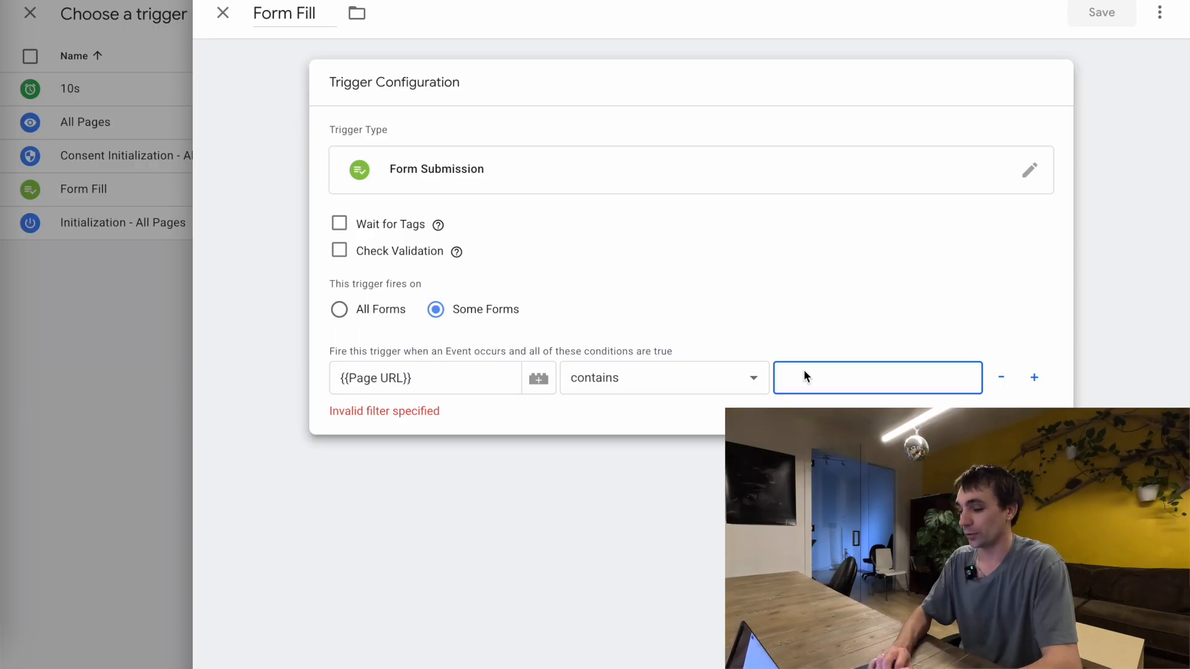
pyautogui.write('about')
pyautogui.click(826, 326)
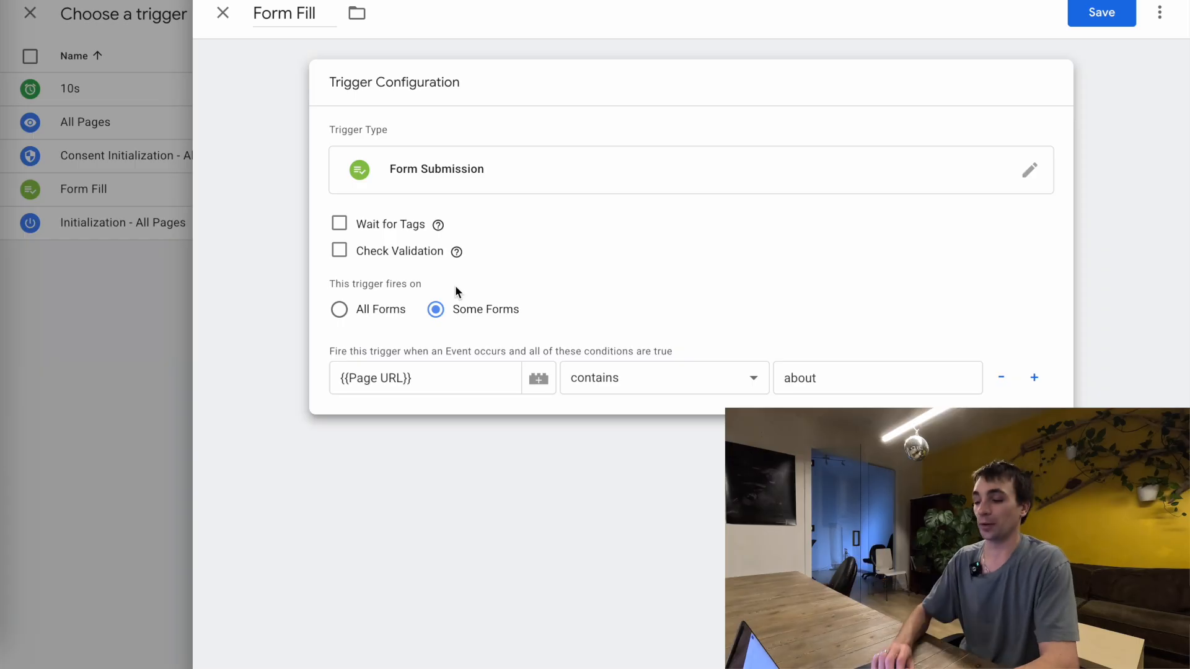
# Set the trigger to fire on all forms, try to save it, and discard both the trigger and the unsaved tag
pyautogui.click(339, 310)
pyautogui.click(1109, 14)
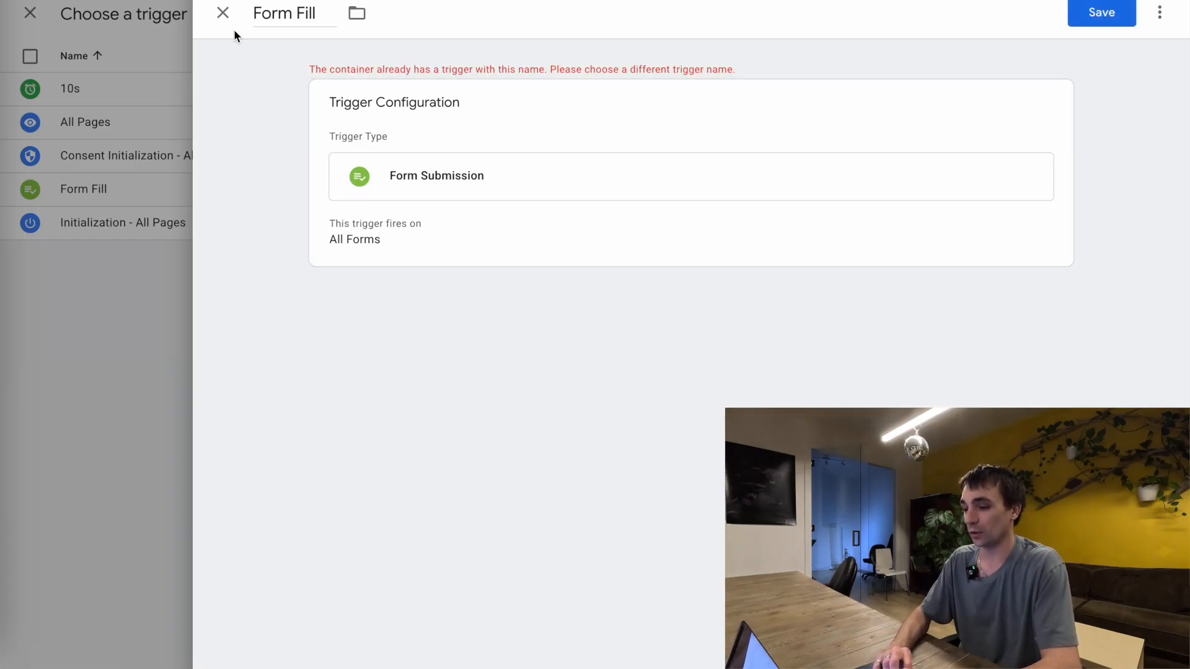
pyautogui.click(223, 13)
pyautogui.click(223, 15)
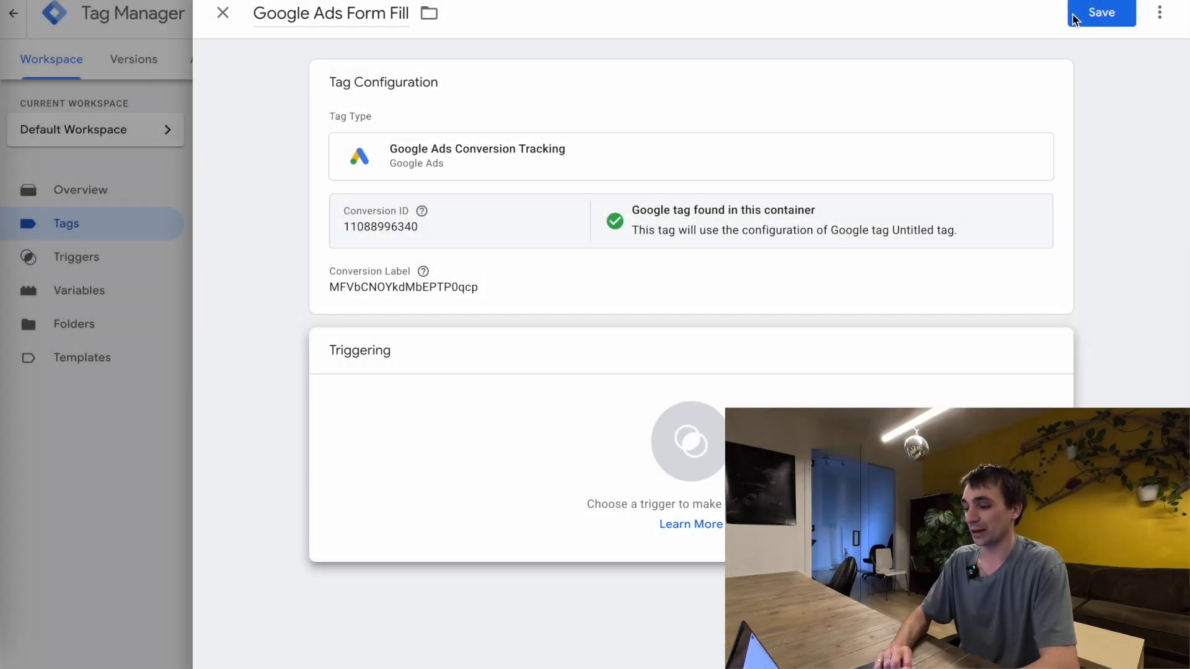
pyautogui.click(223, 13)
pyautogui.click(680, 213)
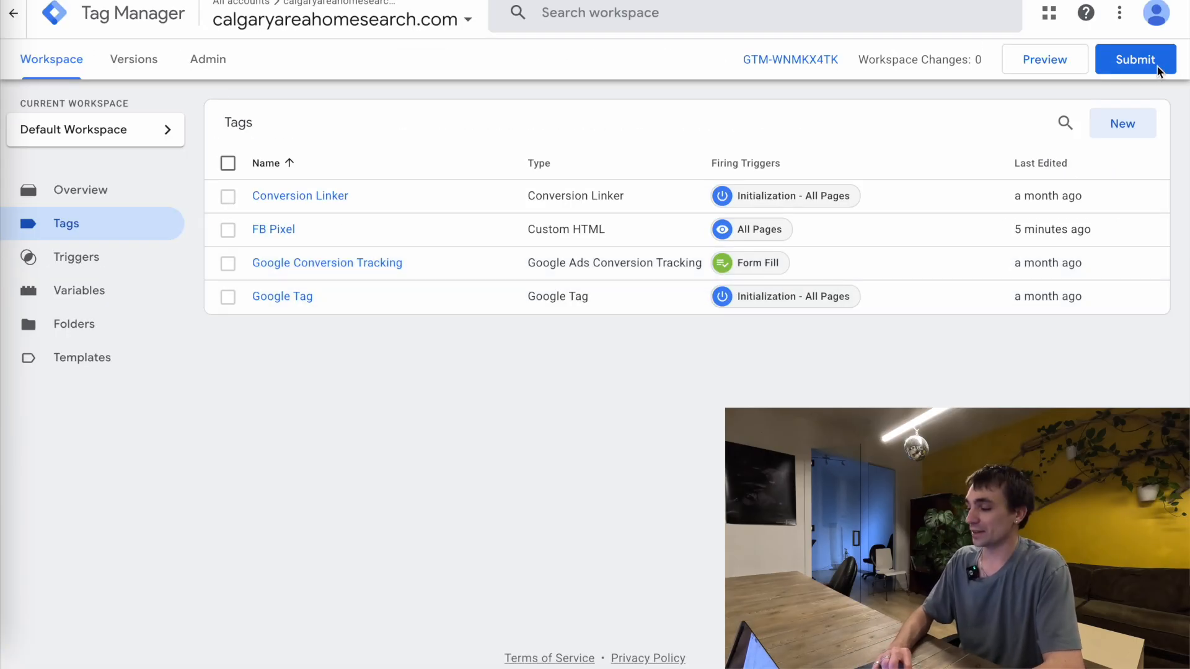
# Publish the container to the Live environment without a version name or description
pyautogui.click(1133, 67)
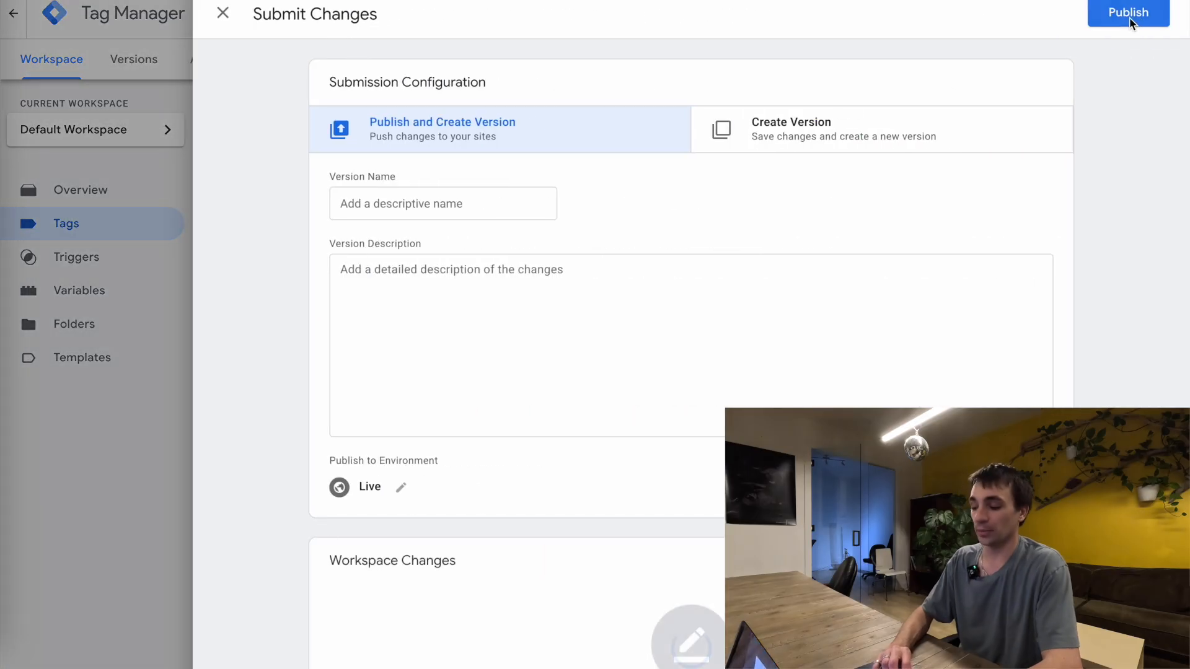
pyautogui.click(1138, 15)
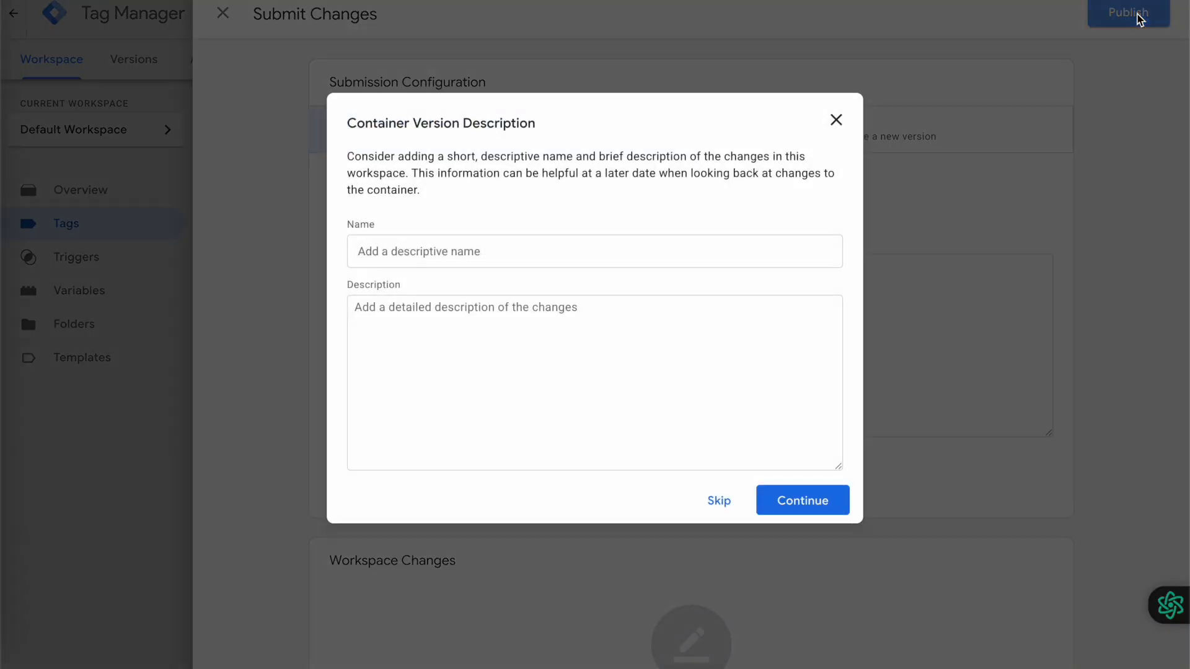
pyautogui.click(819, 505)
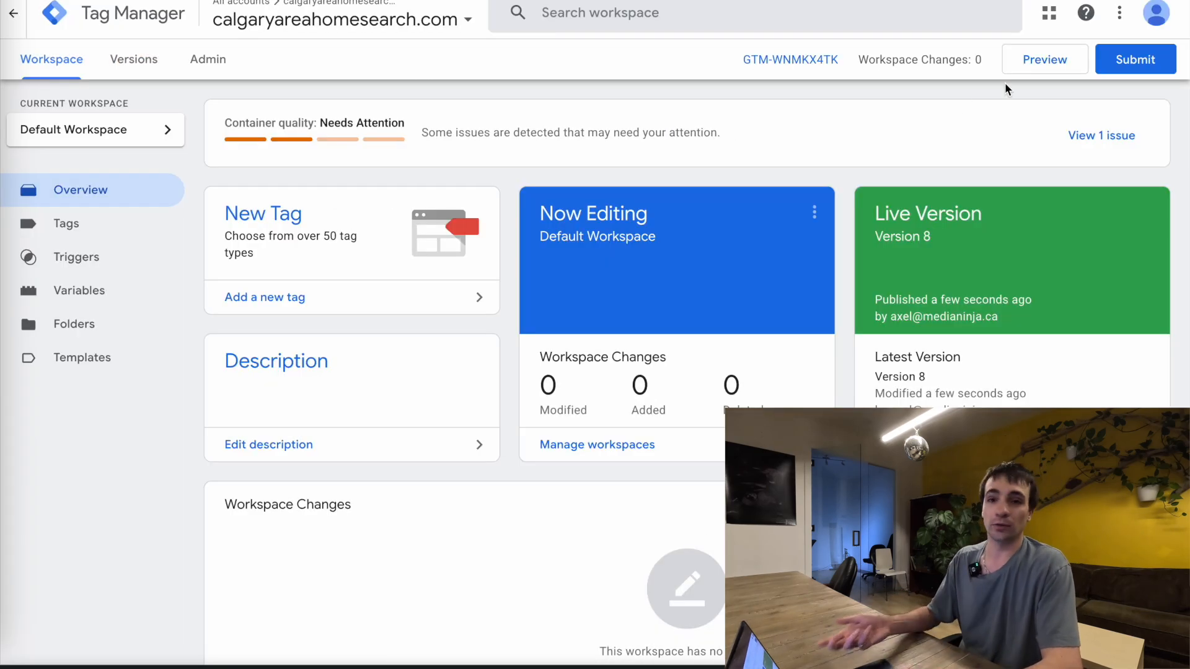
pyautogui.click(1038, 61)
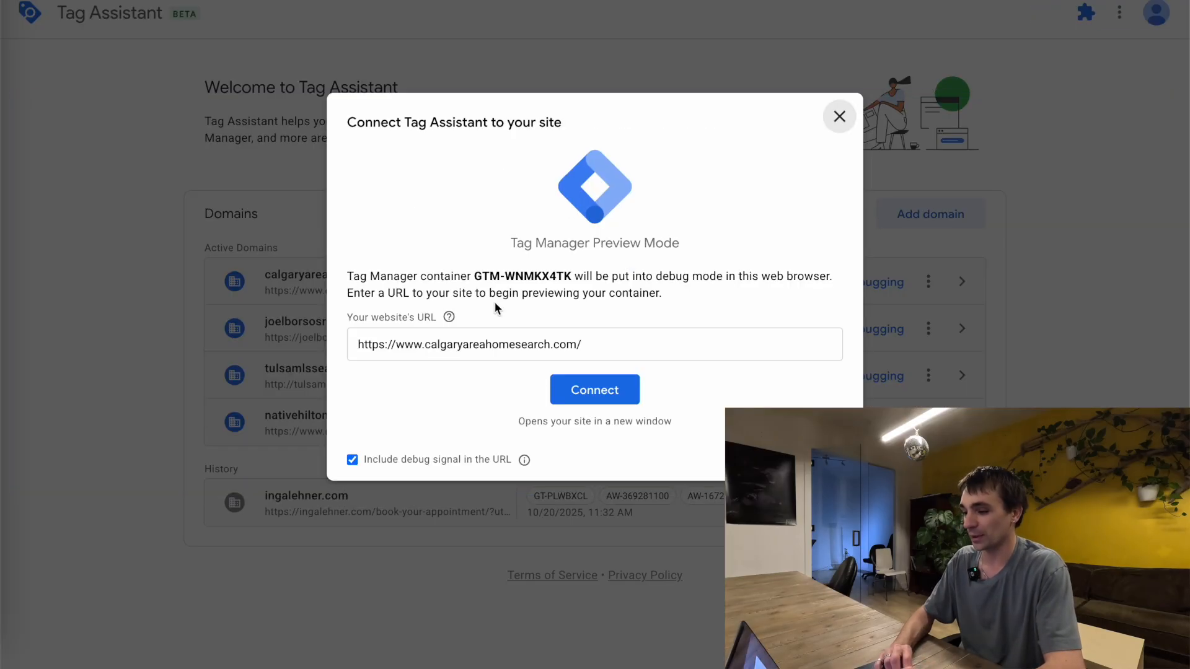
pyautogui.click(608, 393)
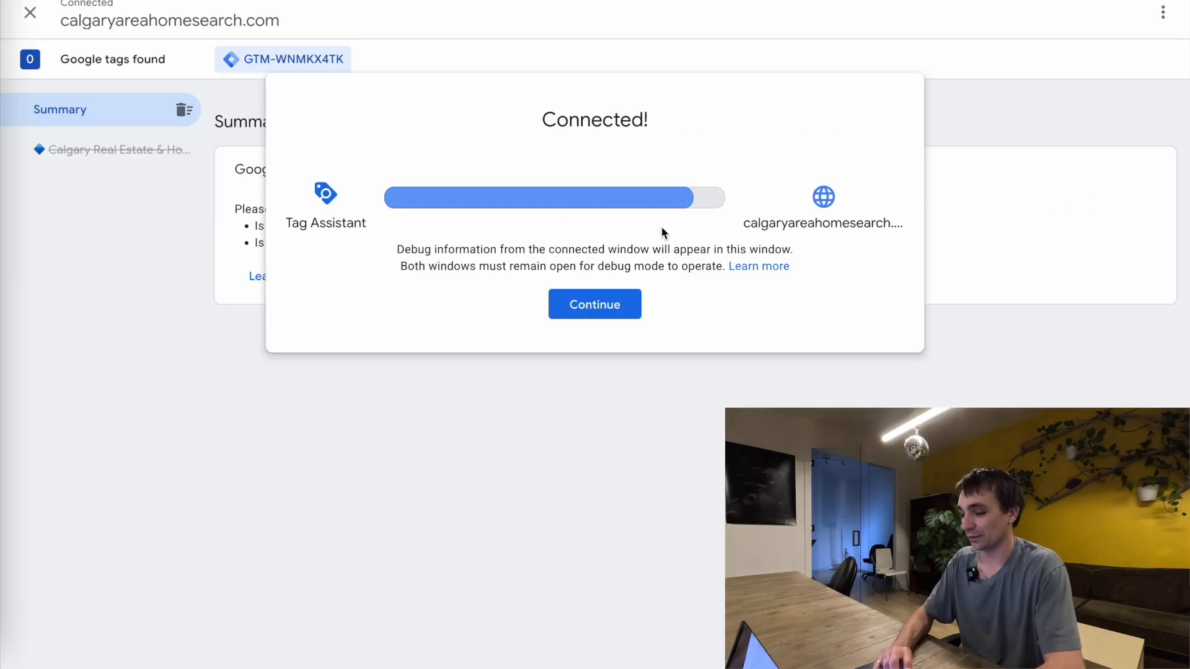
pyautogui.click(580, 304)
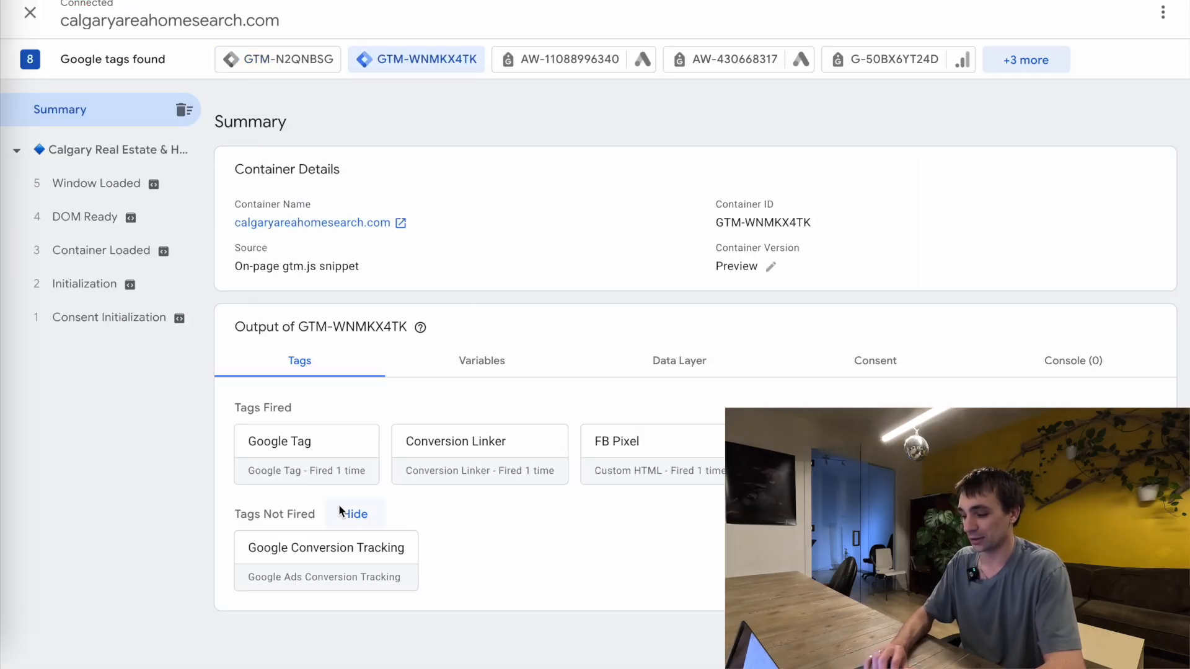
pyautogui.click(320, 580)
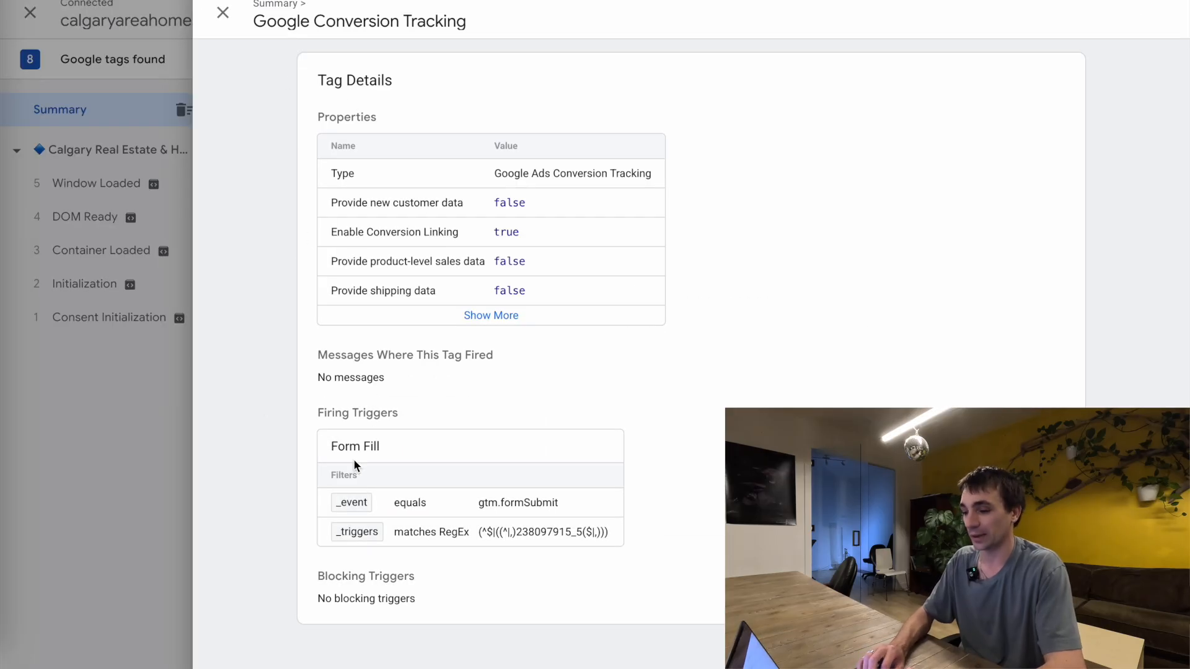
pyautogui.click(223, 12)
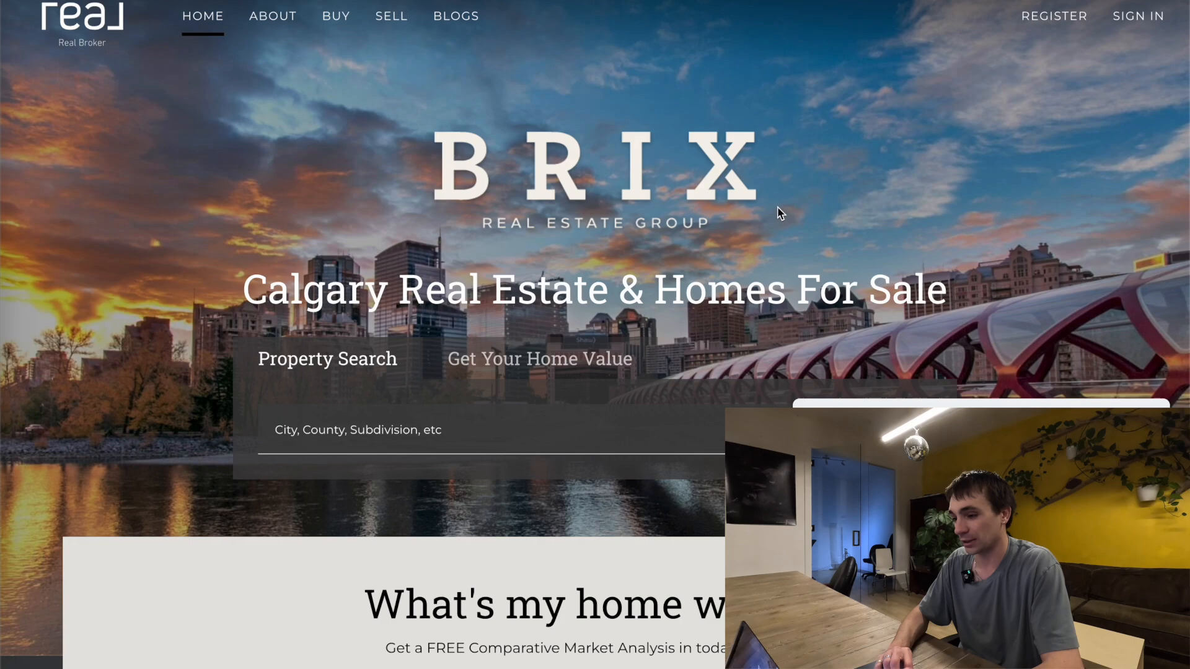
# Open the first property listing in the website's Buy section and check the tag summary in Tag Assistant
pyautogui.moveTo(336, 17)
pyautogui.click(364, 55)
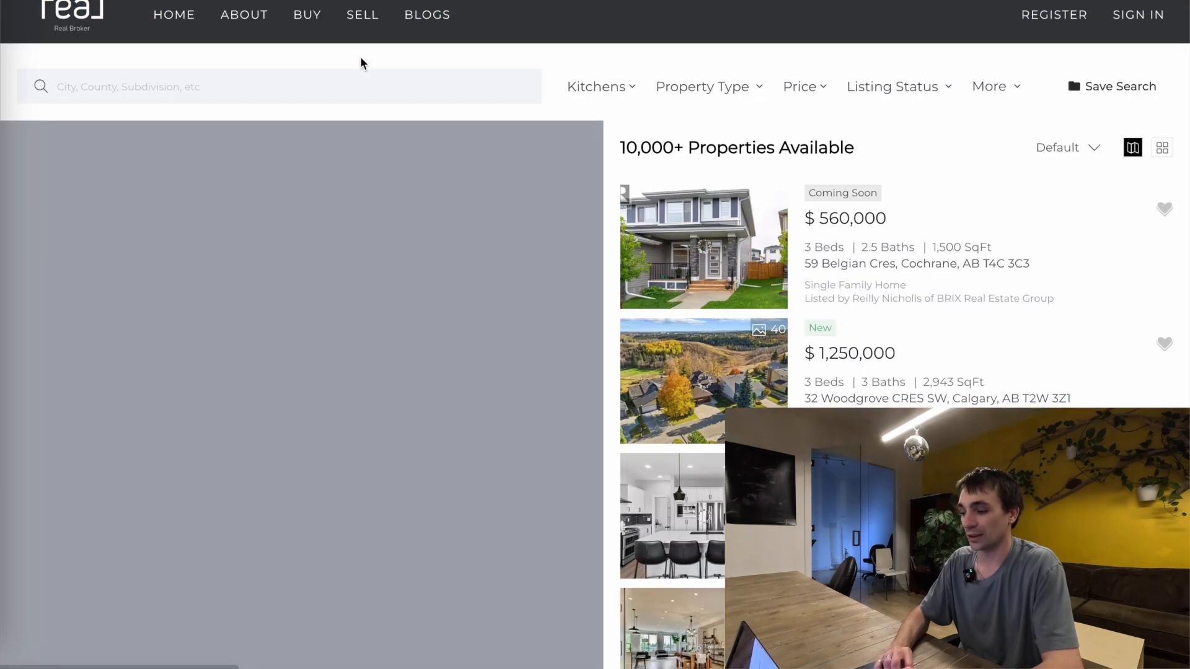
pyautogui.click(719, 285)
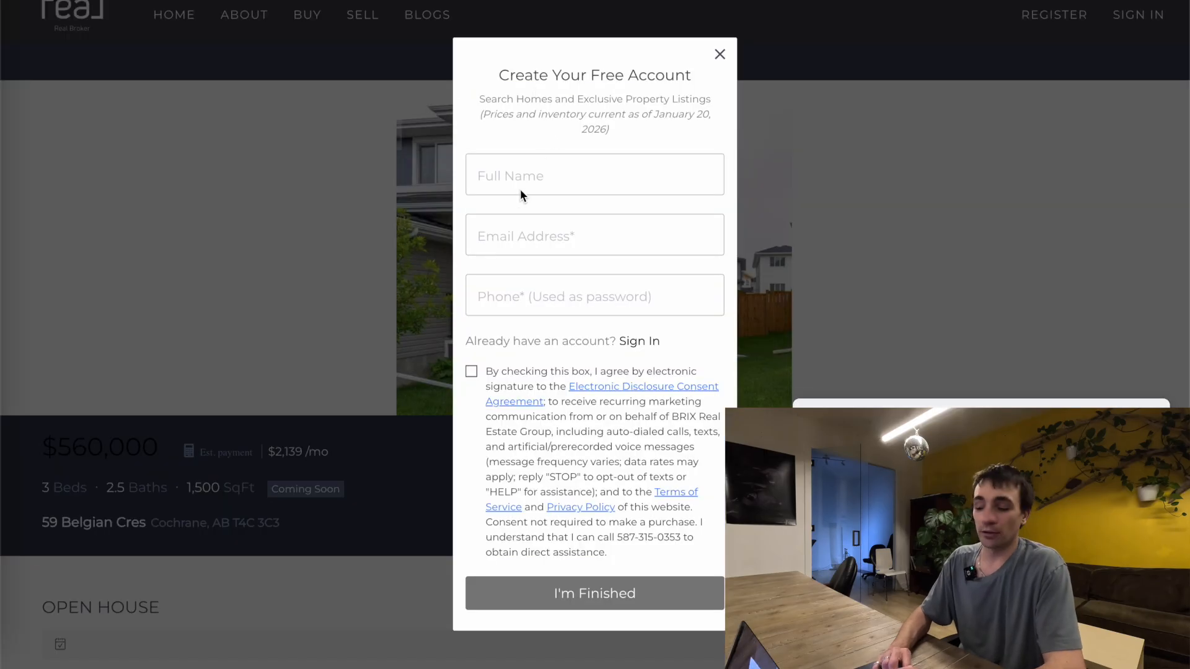
pyautogui.click(523, 1)
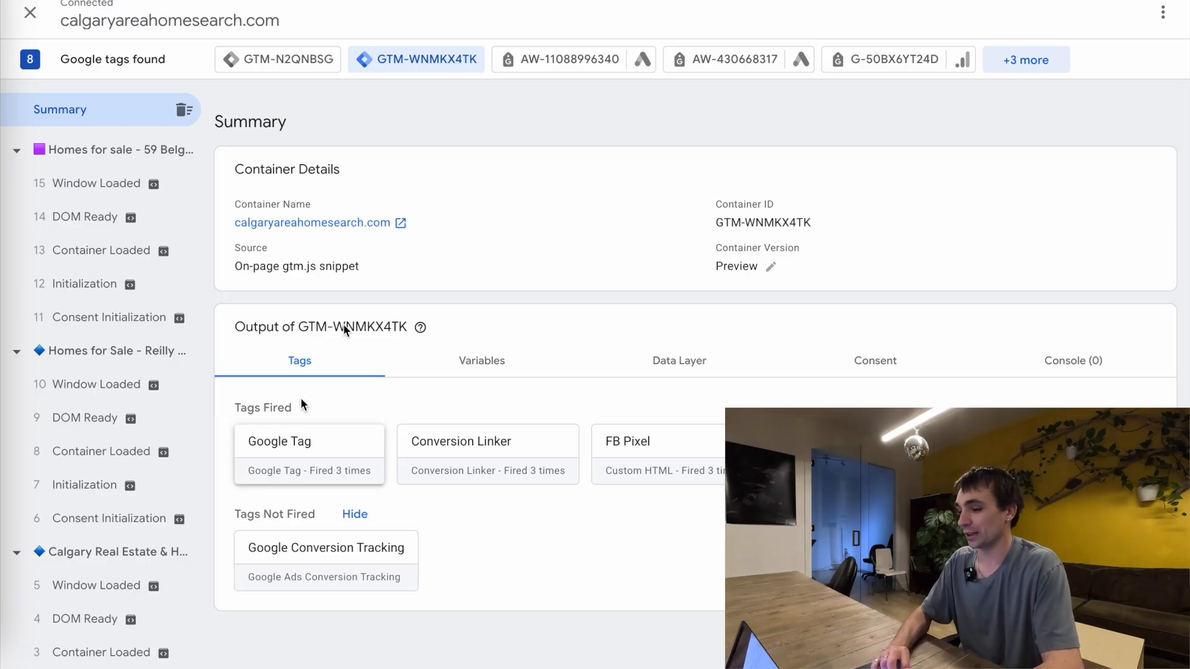
# Return to the listing's account form, enter a full name, e-mail and phone number used as password, accept the consent, and submit it
pyautogui.click(534, 1)
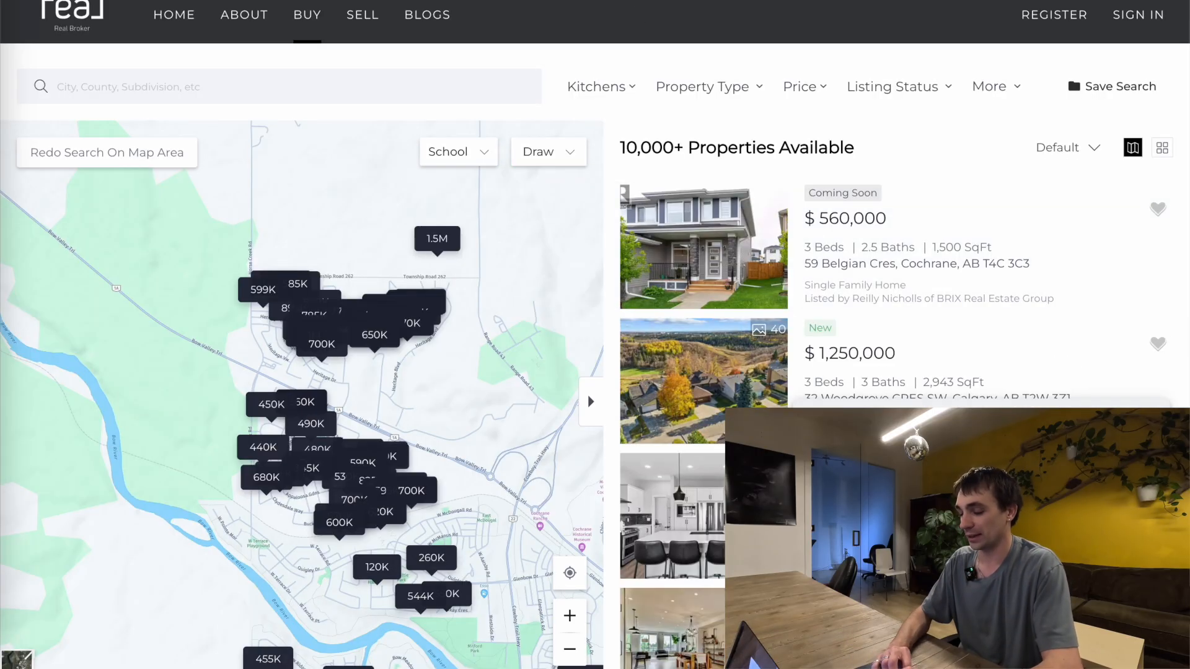
pyautogui.click(532, 1)
pyautogui.click(526, 169)
pyautogui.write('Axel T')
pyautogui.write('est')
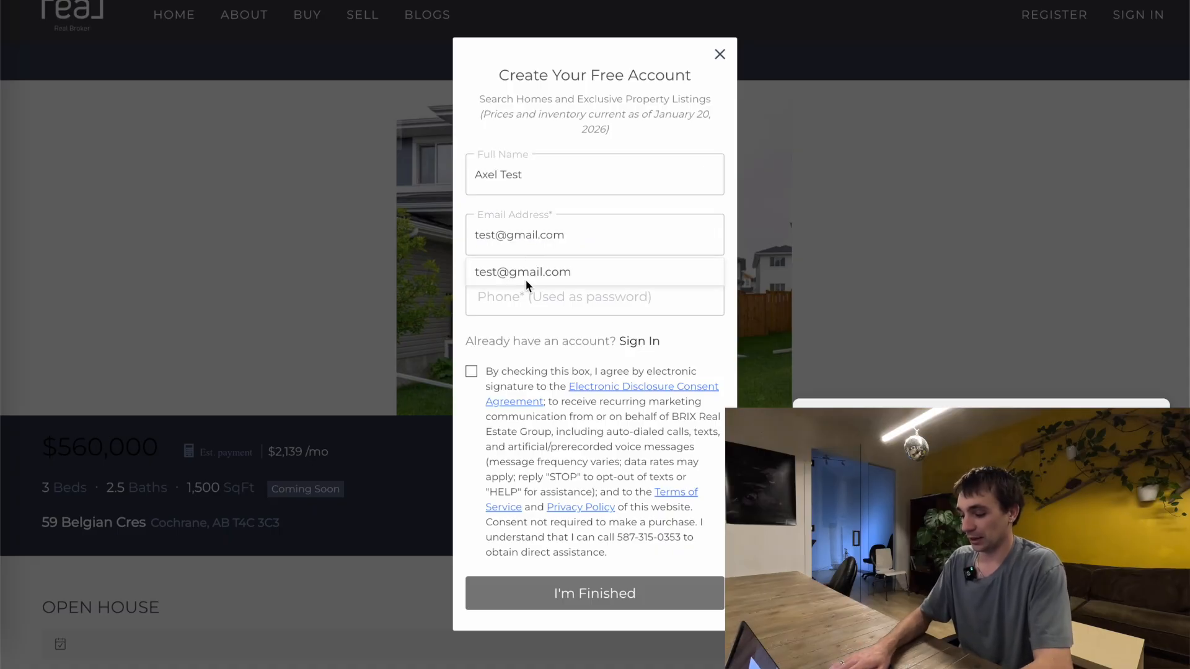
pyautogui.click(539, 294)
pyautogui.click(472, 372)
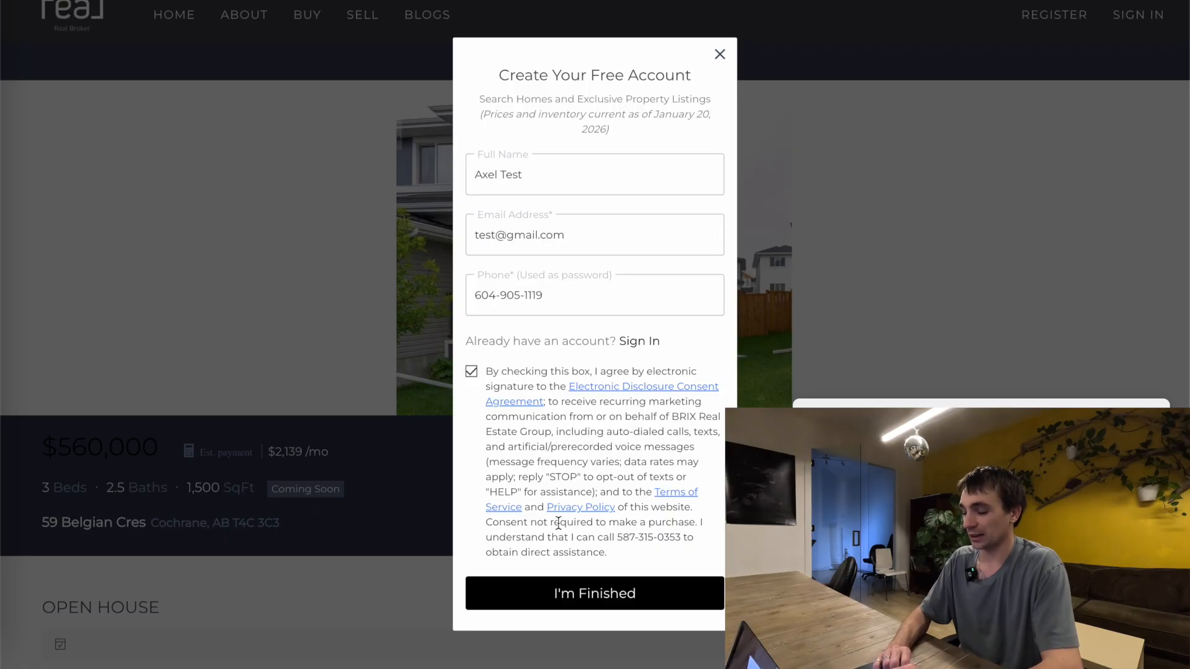
pyautogui.click(582, 592)
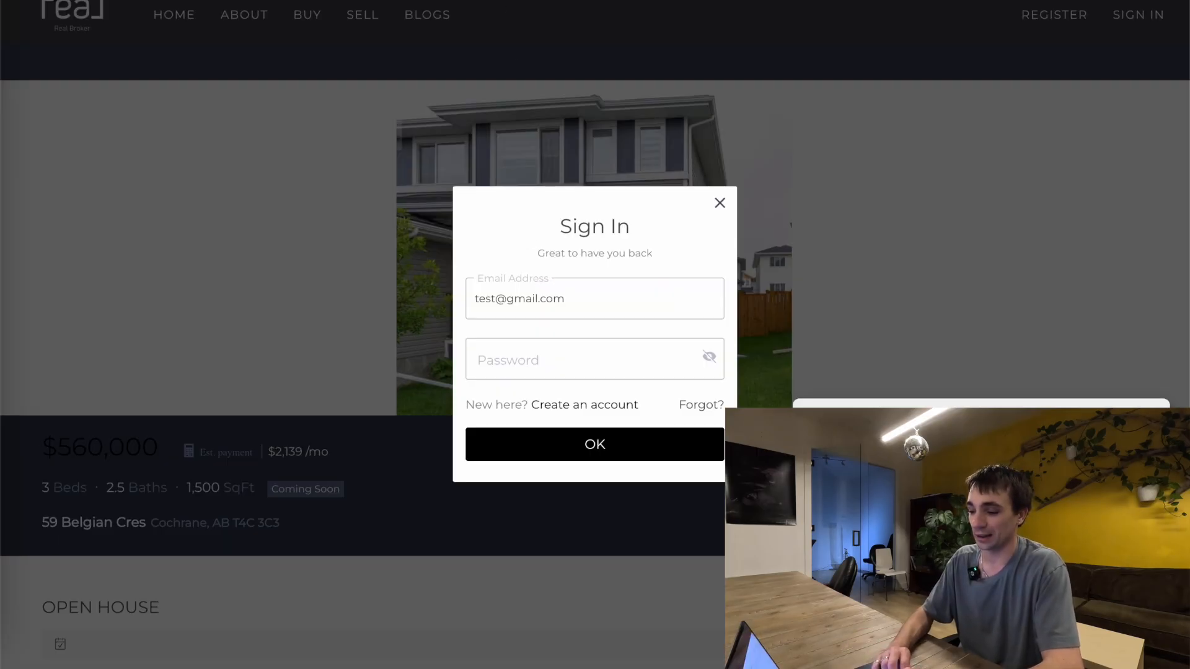
# Switch back to Google Tag Manager and start a new trigger named "10 Second Viewed"
pyautogui.hotkey('ctrl', 'shift', 'Tab')
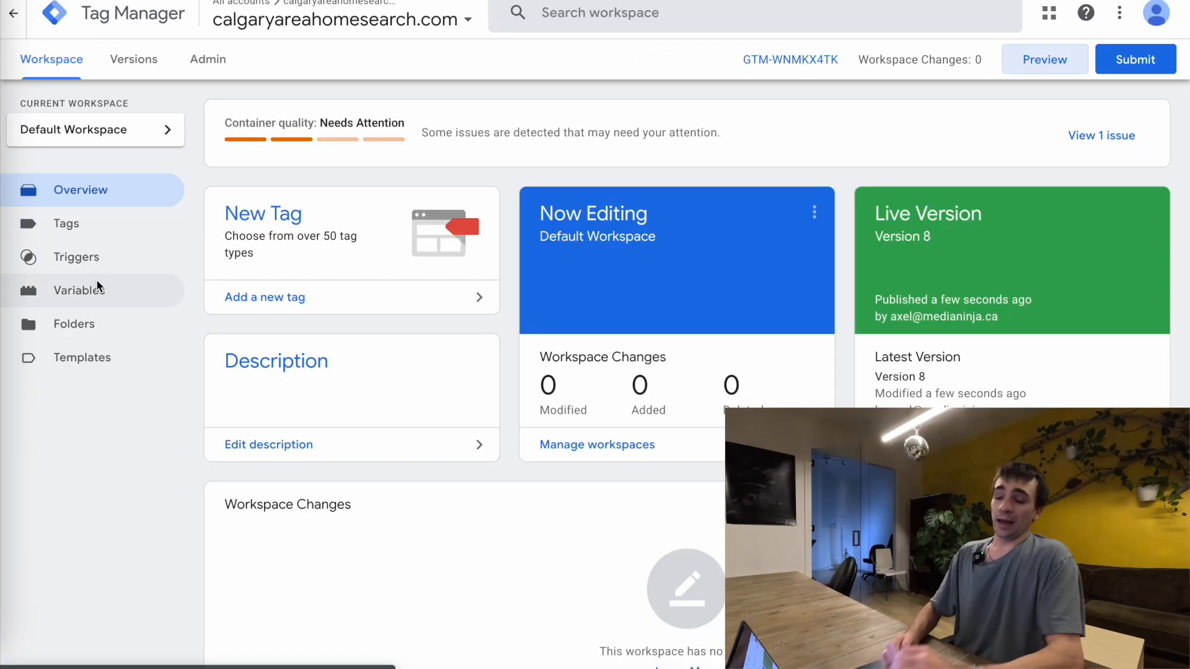
pyautogui.click(96, 241)
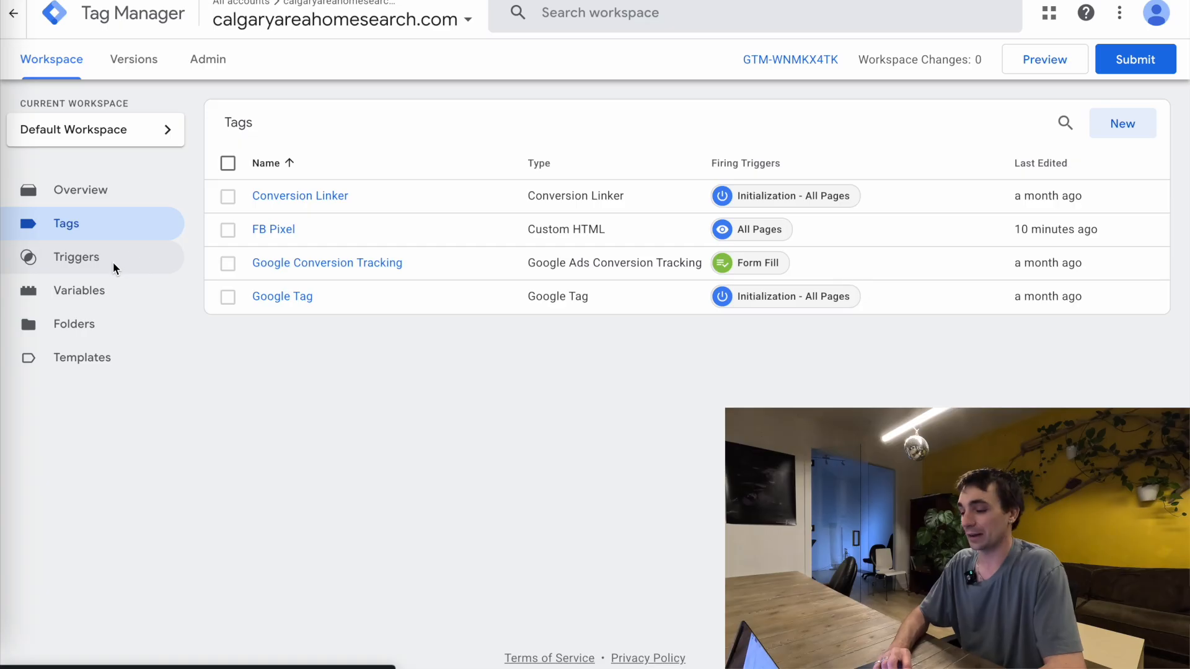
pyautogui.click(113, 262)
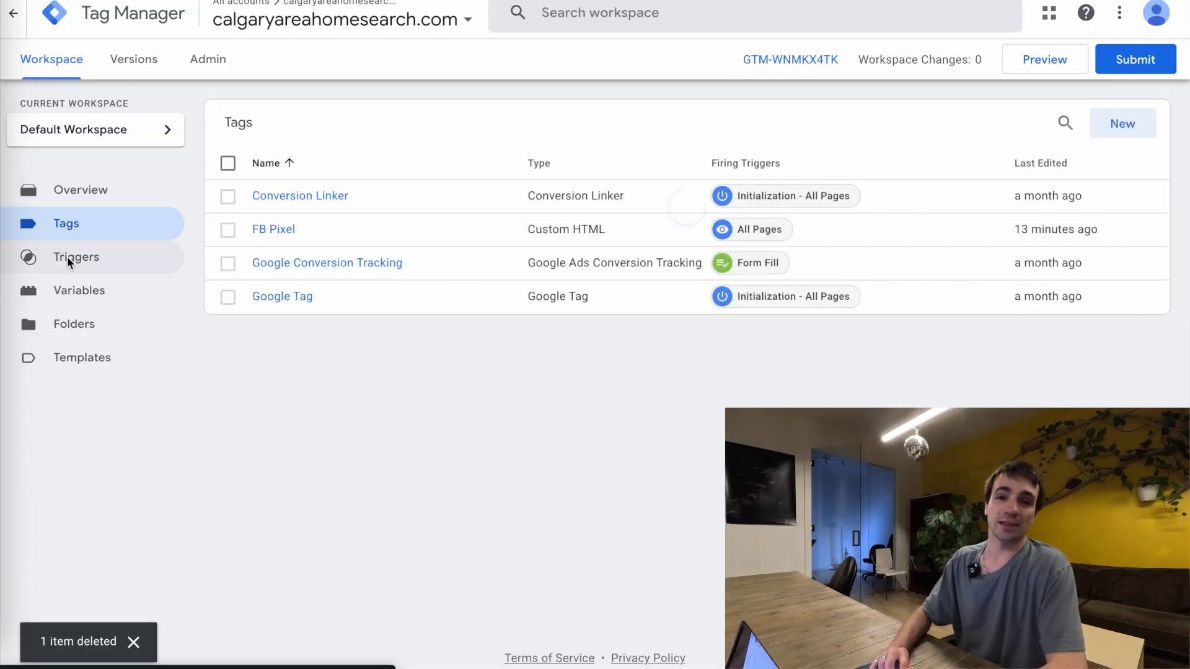
pyautogui.click(134, 300)
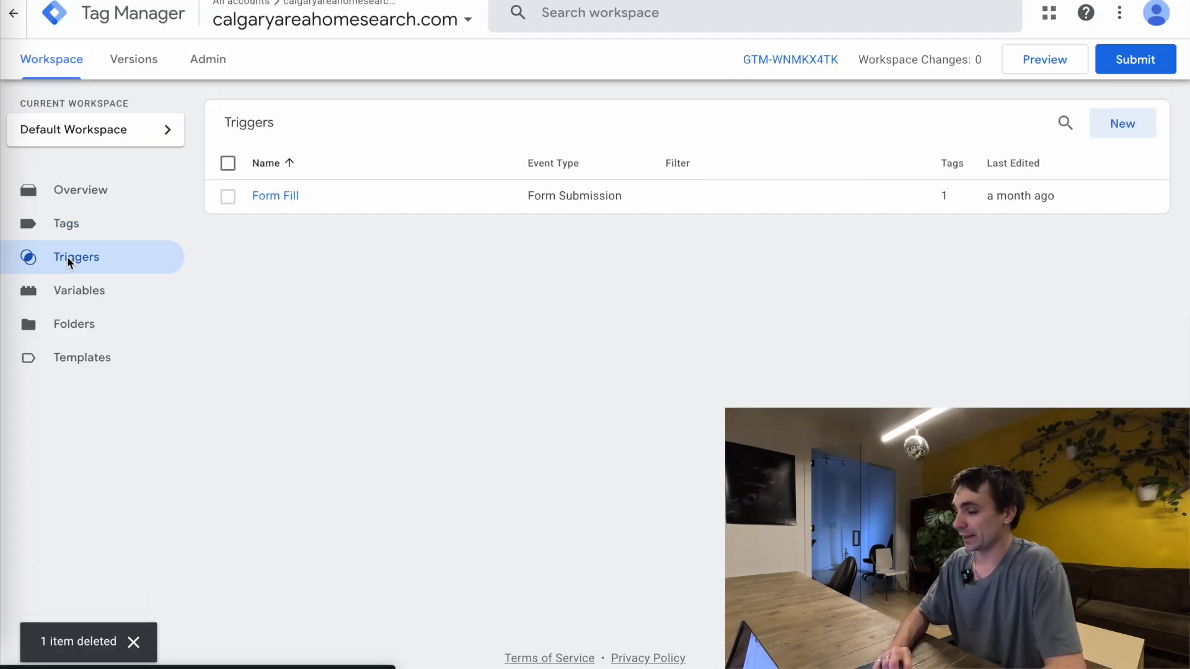
pyautogui.click(1127, 130)
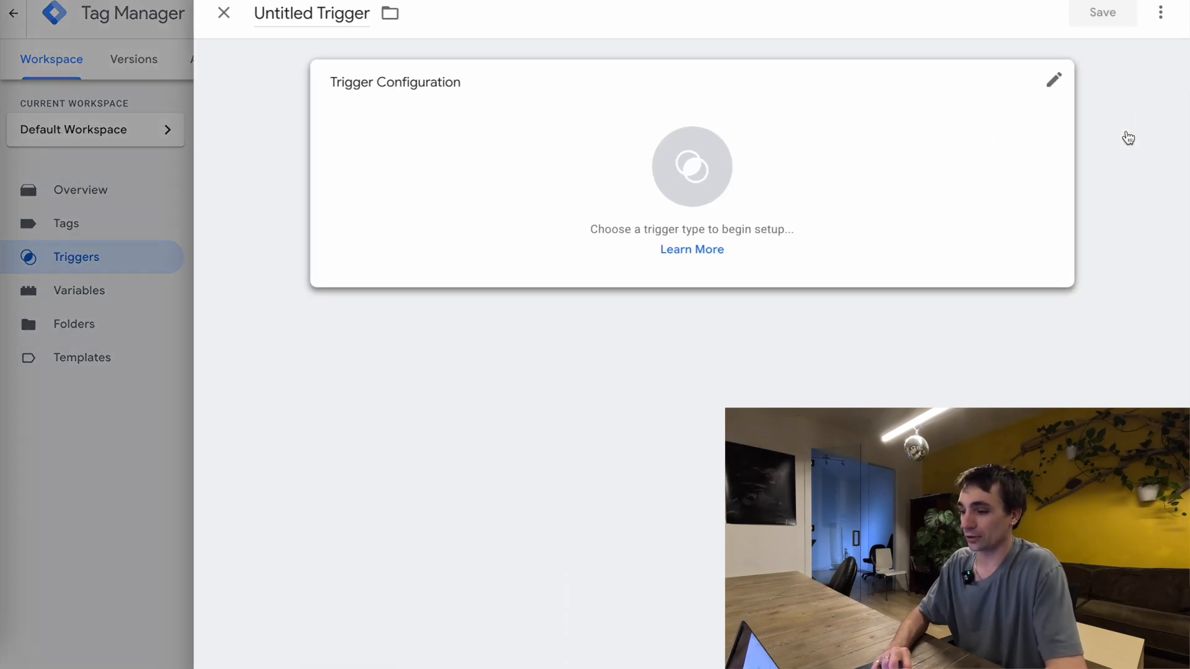
pyautogui.click(299, 22)
pyautogui.write('10 Second Viewed')
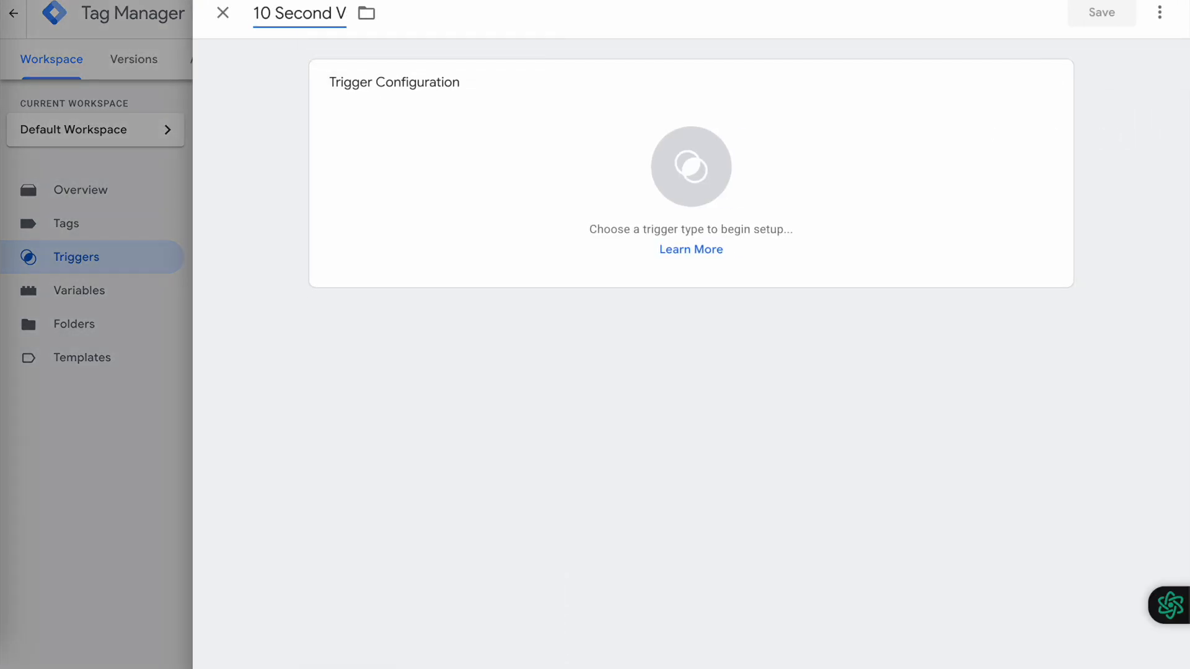
# Make the new trigger a Timer type with an interval of 10000 milliseconds and a limit of 1
pyautogui.click(580, 169)
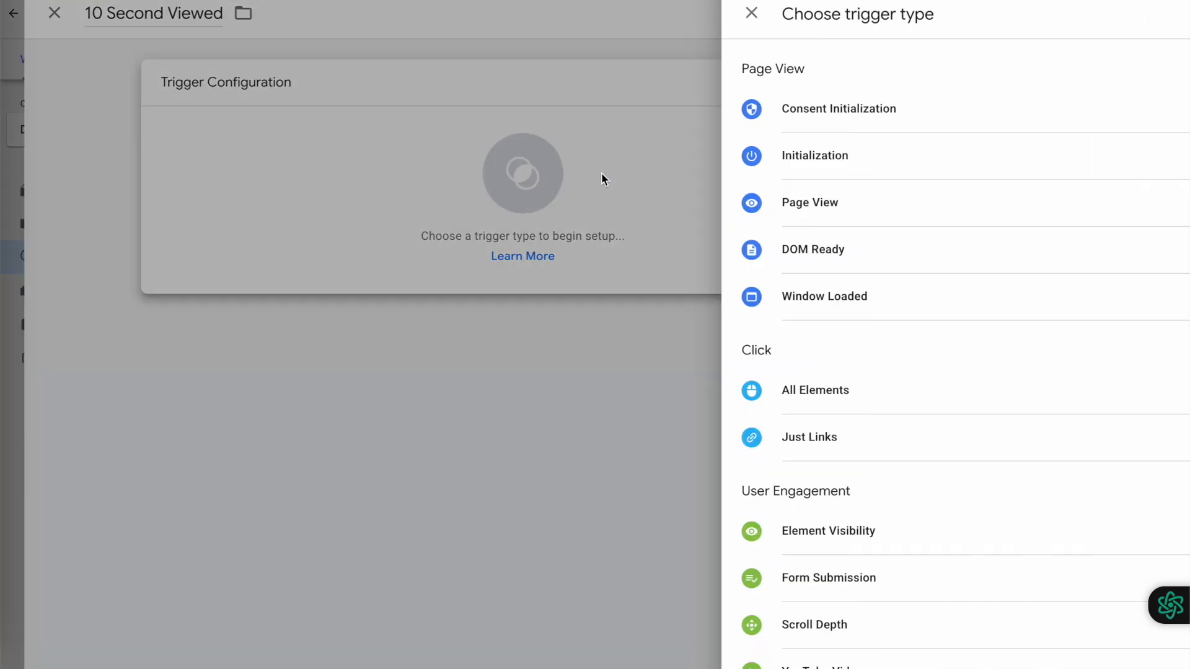
pyautogui.scroll(-5, 755, 391)
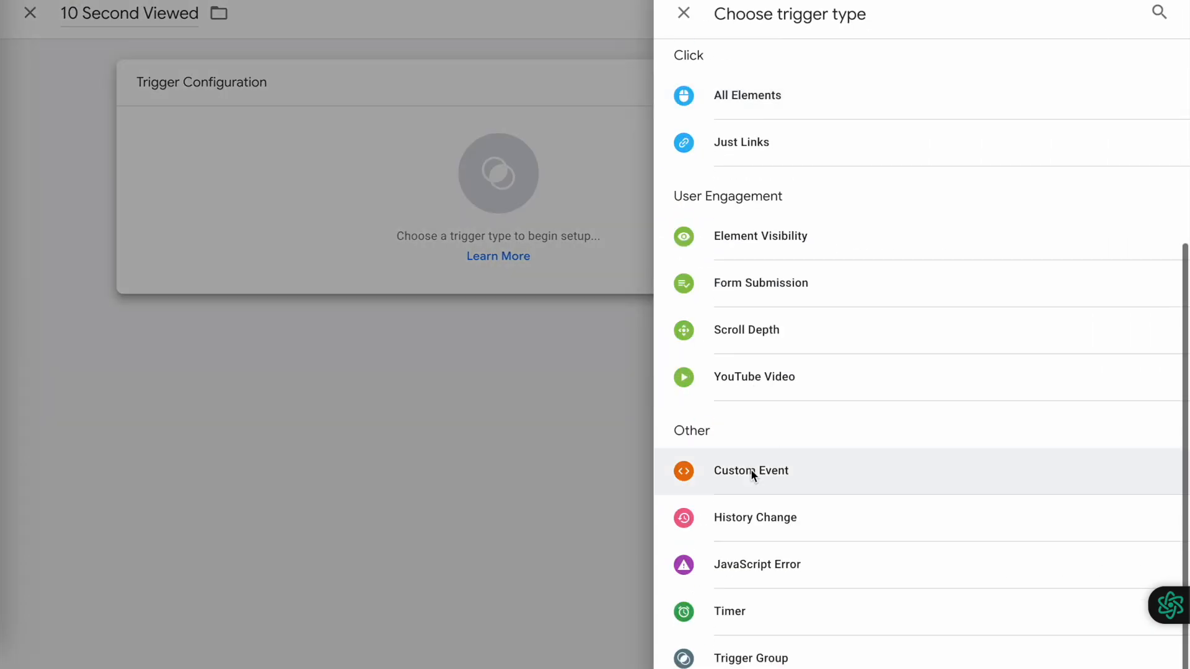
pyautogui.click(729, 616)
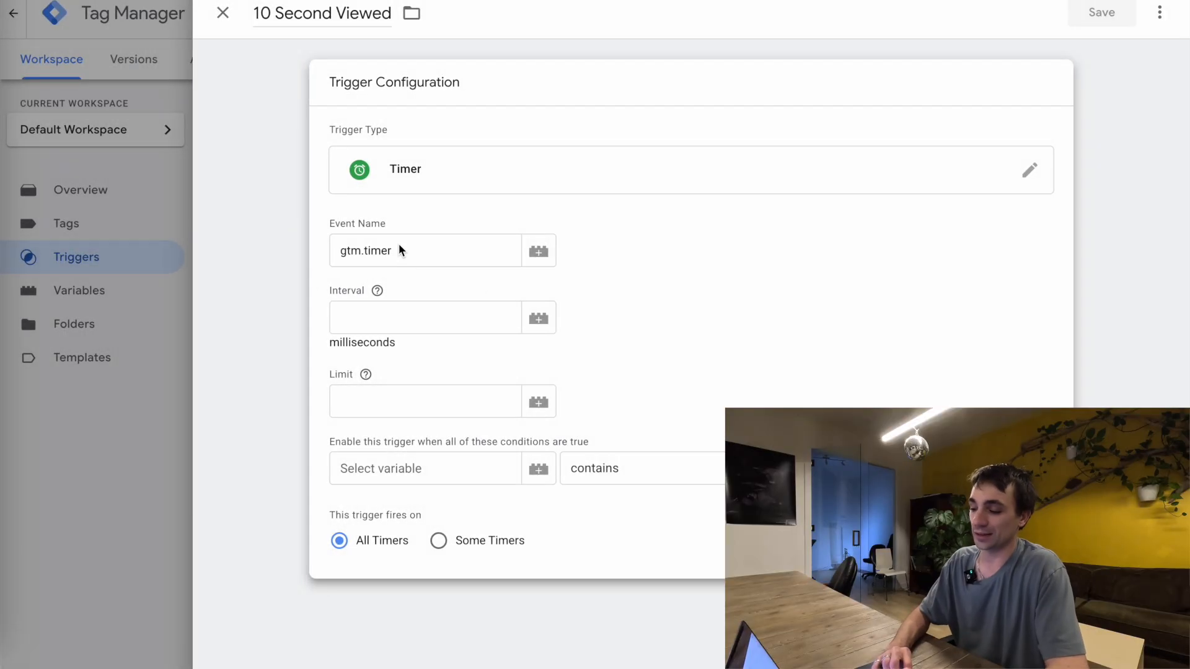
pyautogui.click(367, 316)
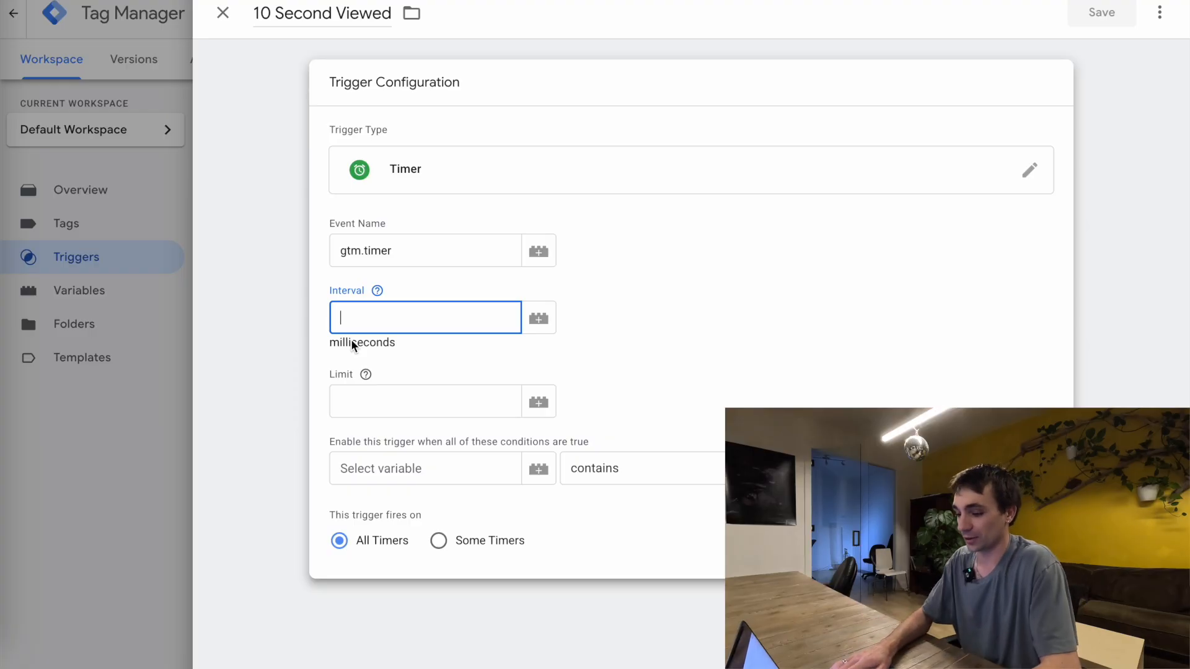
pyautogui.write('10000')
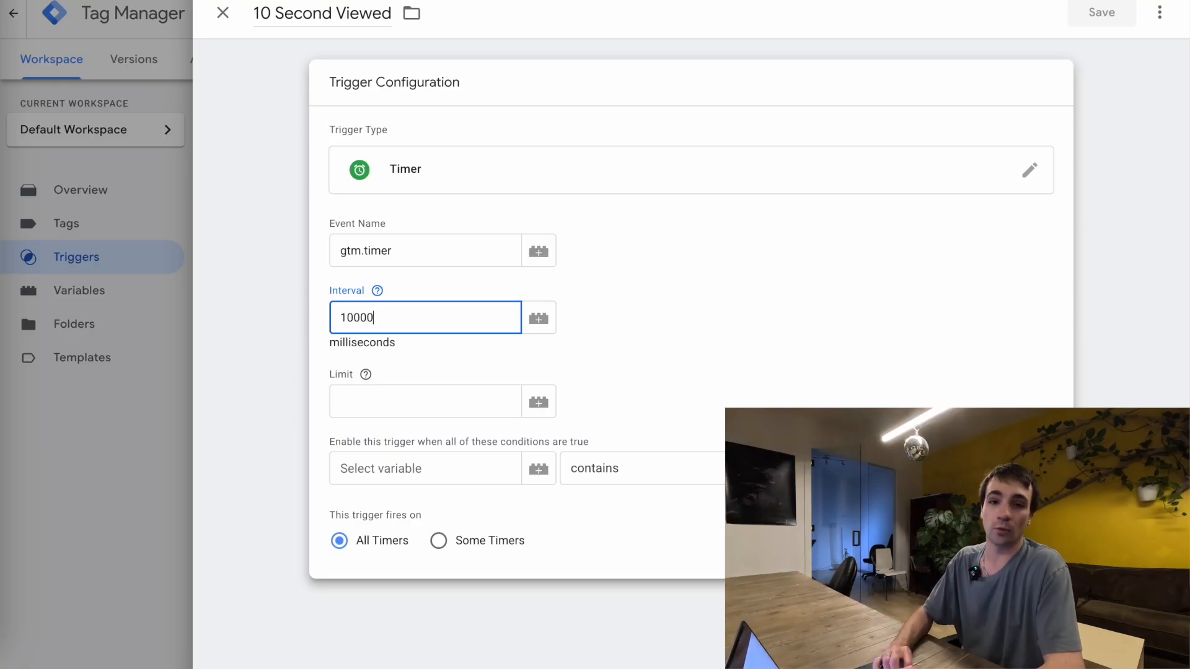
pyautogui.click(359, 411)
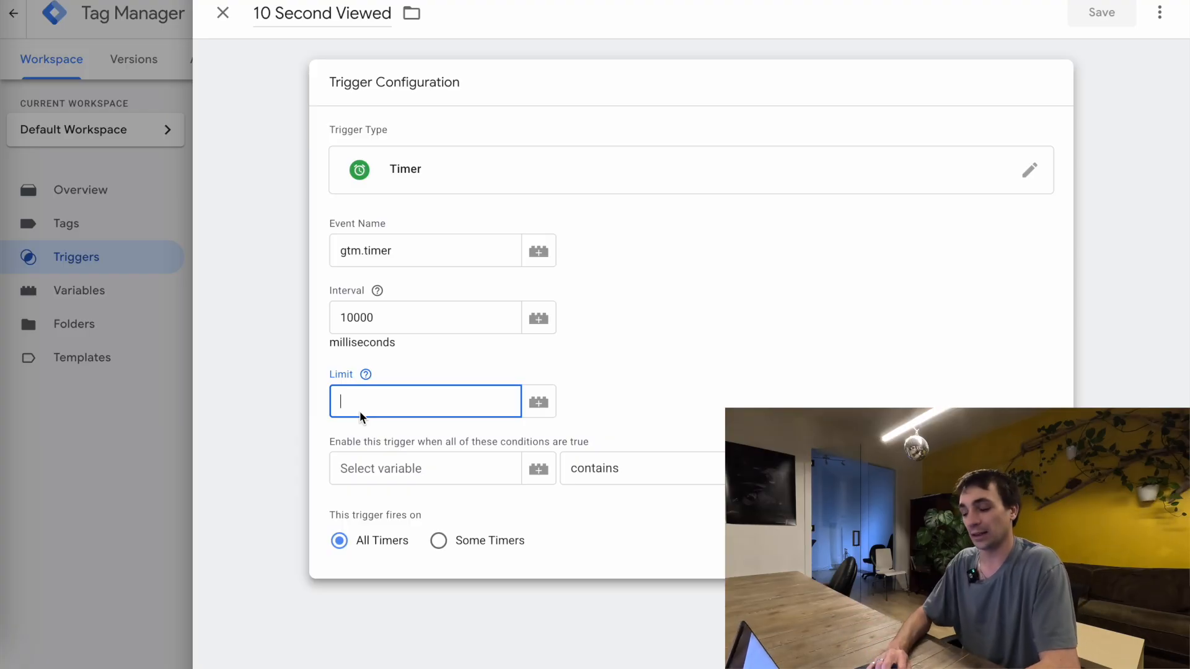
pyautogui.write('1')
pyautogui.click(471, 363)
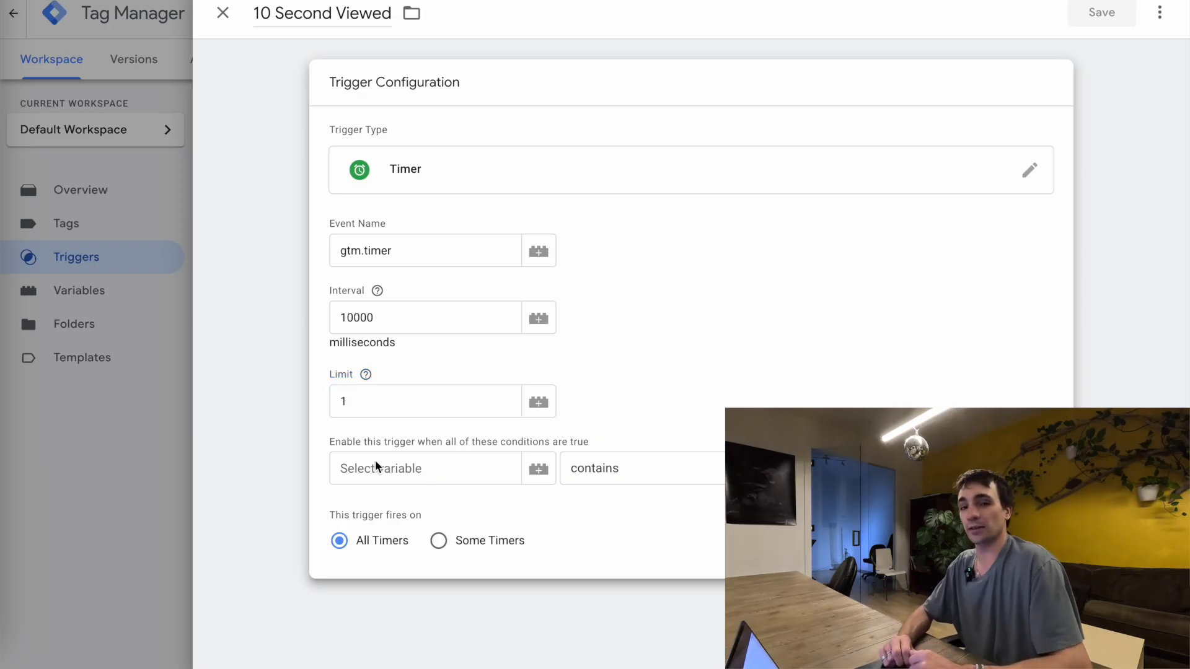
# Enable the timer trigger only where Page URL contains "blog" and save it
pyautogui.click(626, 0)
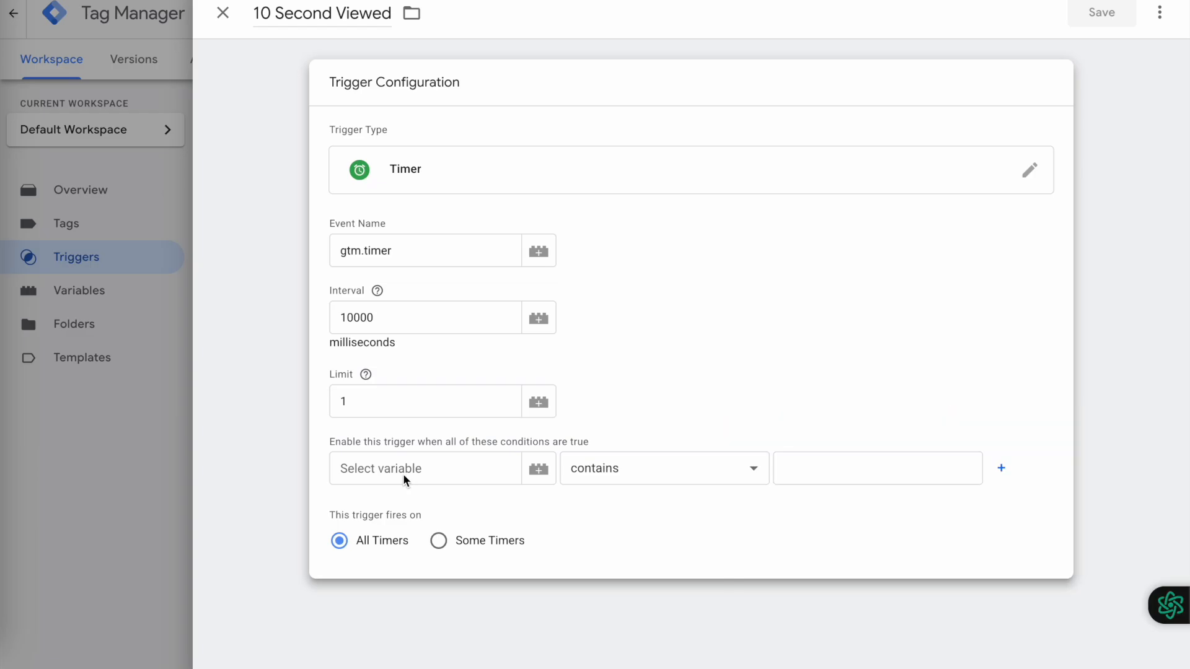
pyautogui.click(403, 475)
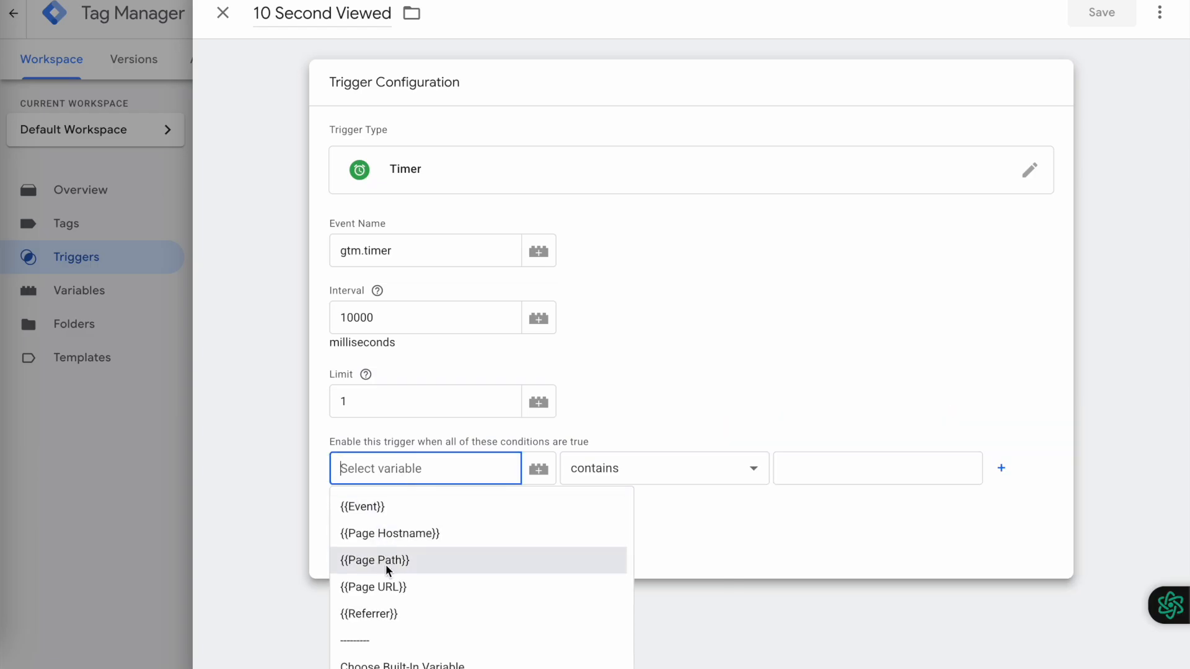
pyautogui.click(387, 584)
pyautogui.click(796, 468)
pyautogui.write('blog')
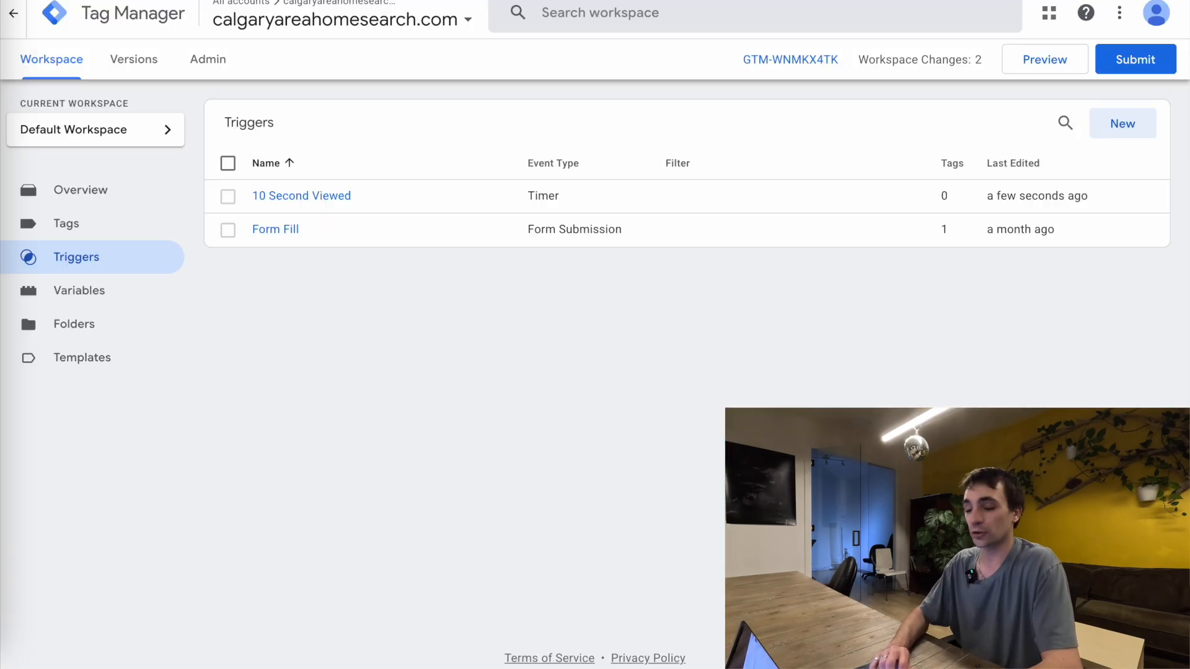
# Switch to Google Ads and start a new conversion setup with website conversions as the only data source, excluding phone calls
pyautogui.click(76, 227)
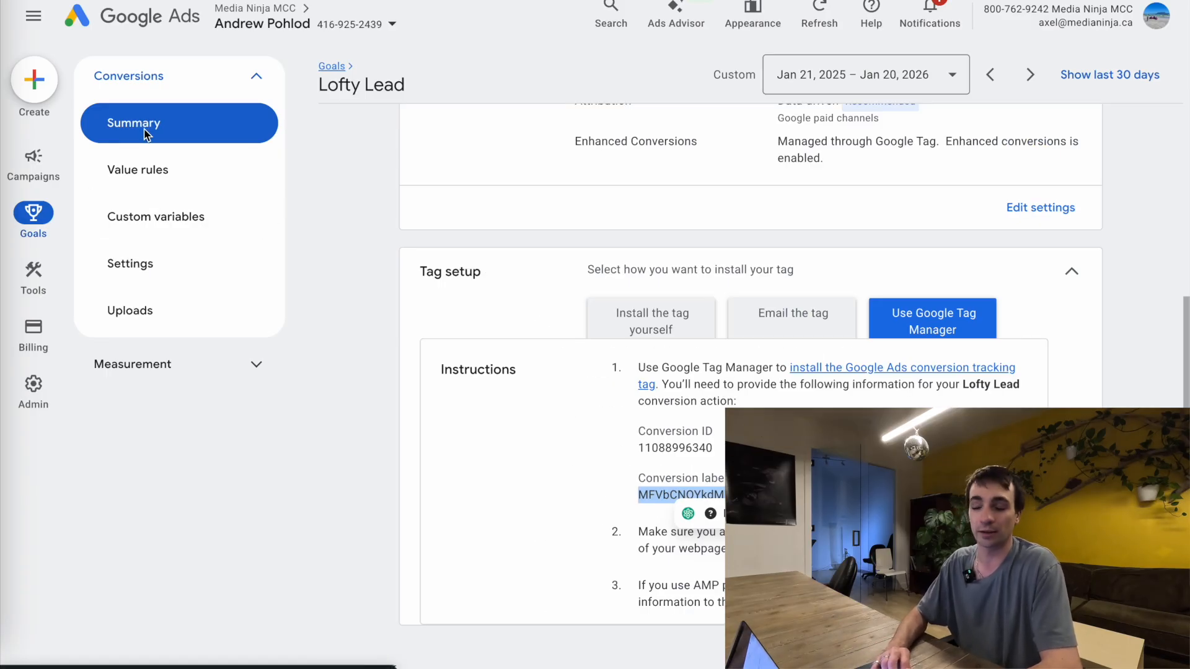
pyautogui.click(146, 134)
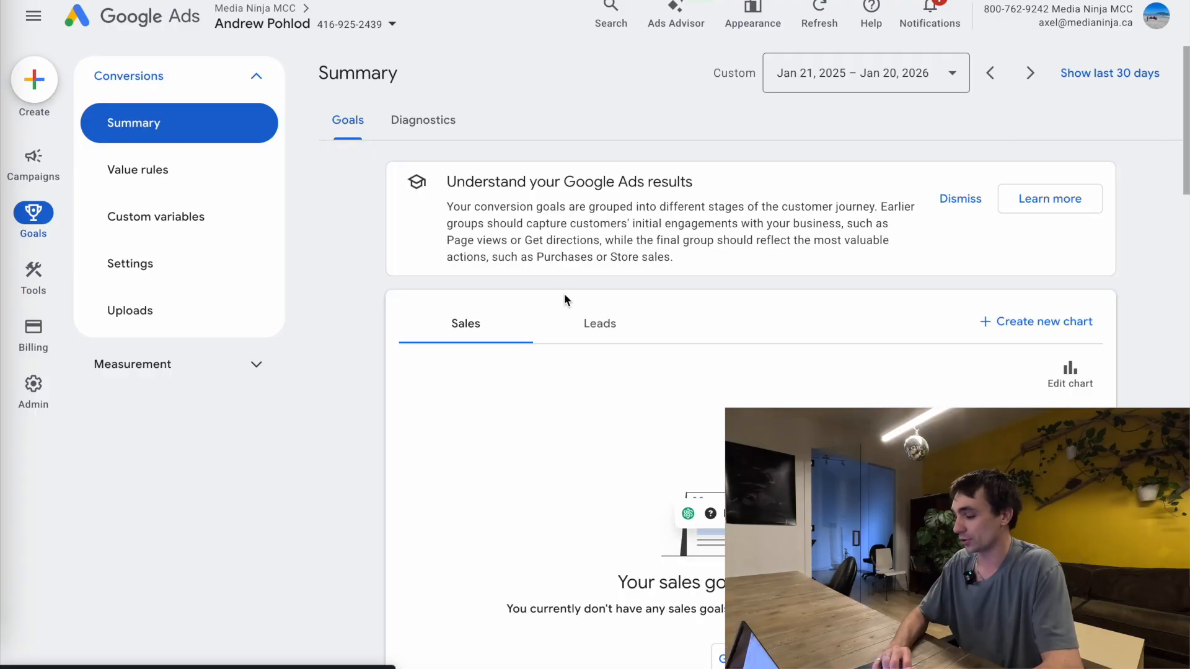
pyautogui.scroll(-5, 629, 343)
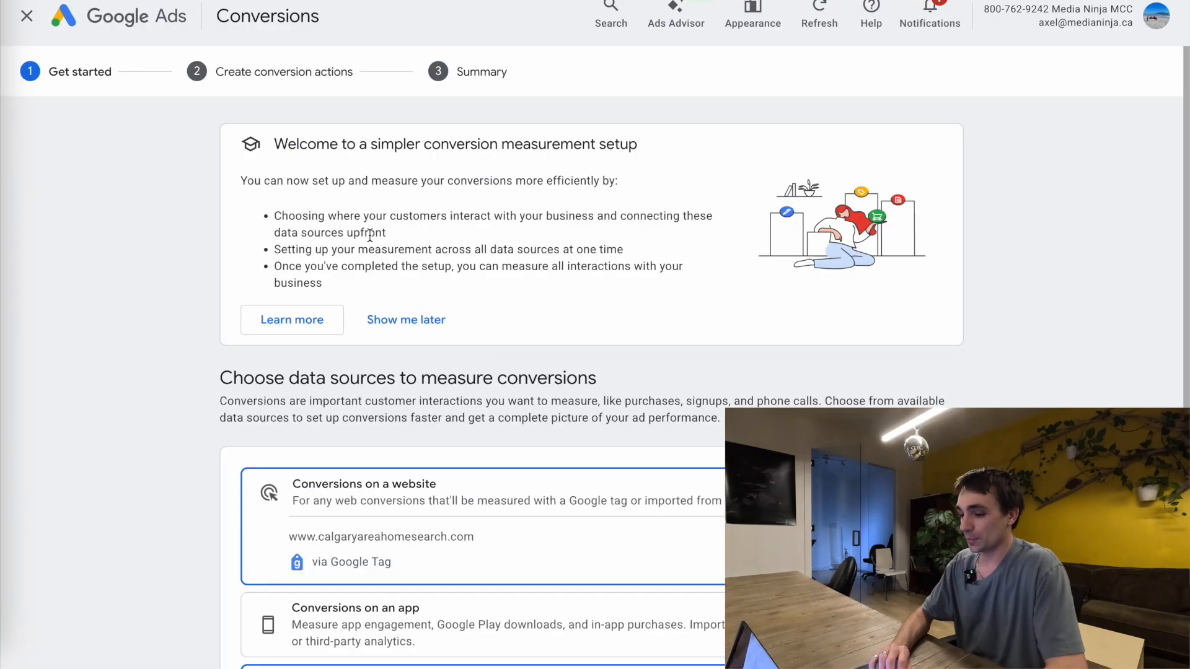
pyautogui.scroll(-5, 304, 463)
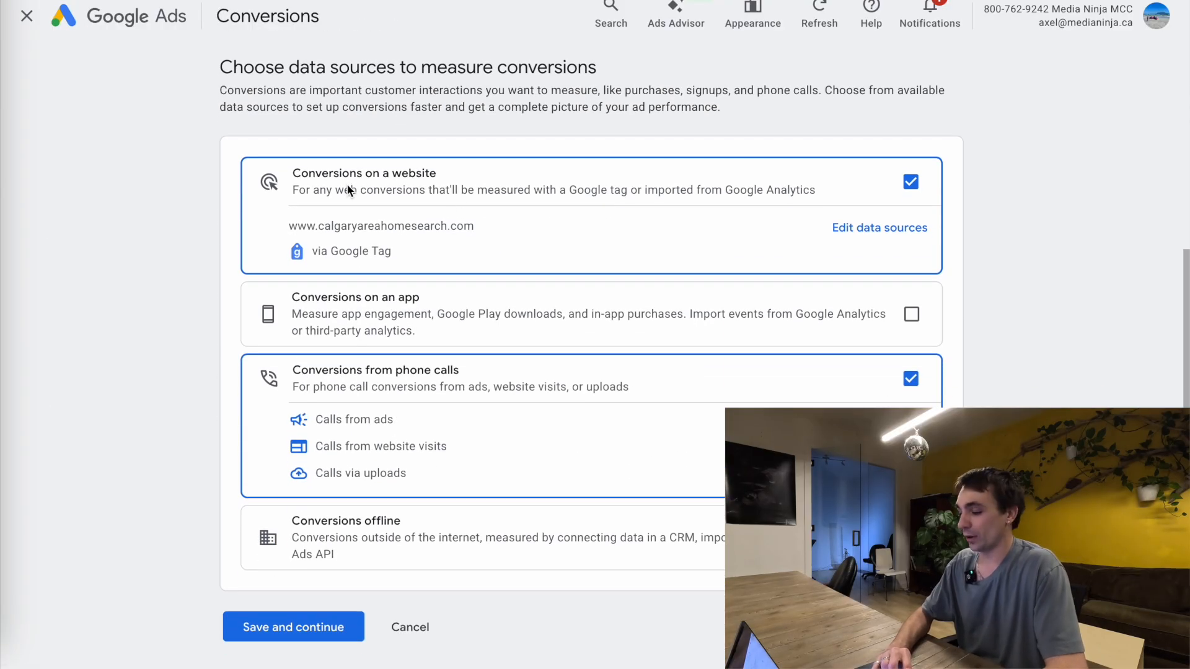
pyautogui.click(911, 379)
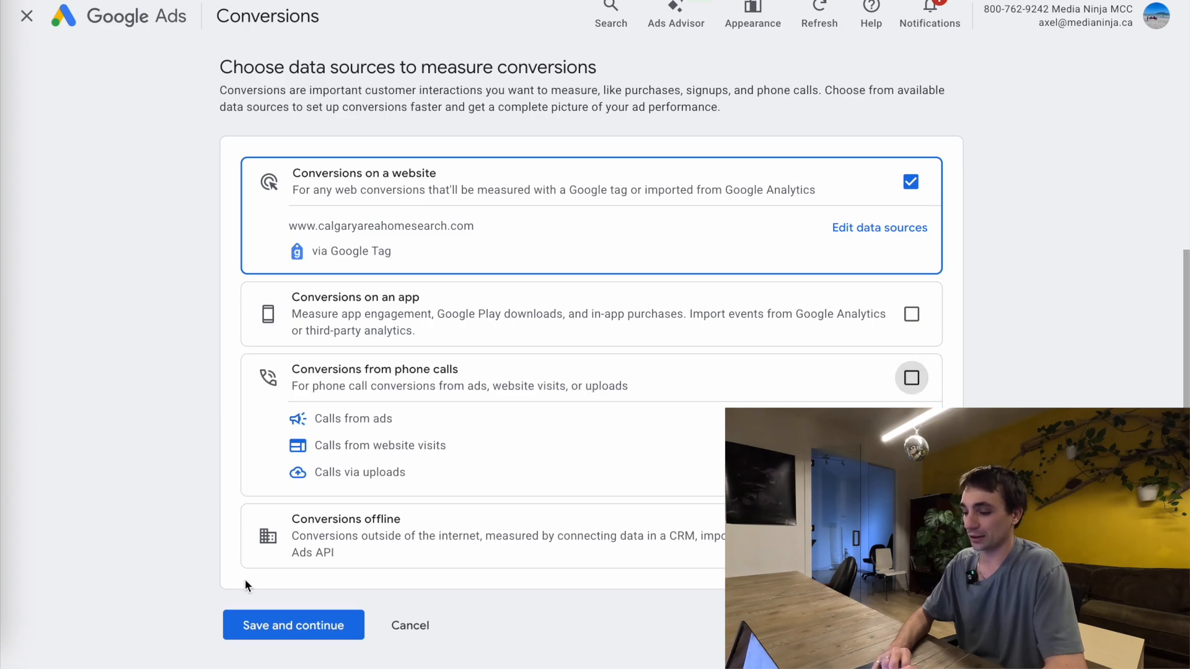
pyautogui.click(280, 632)
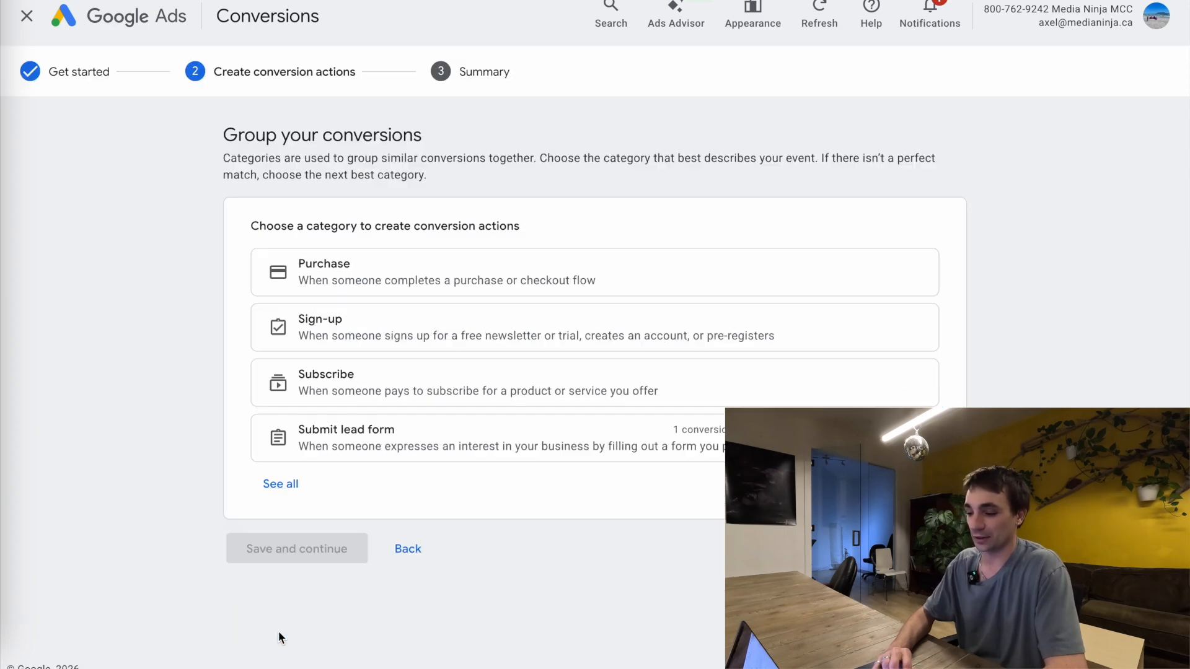
pyautogui.click(280, 484)
pyautogui.scroll(-6, 287, 365)
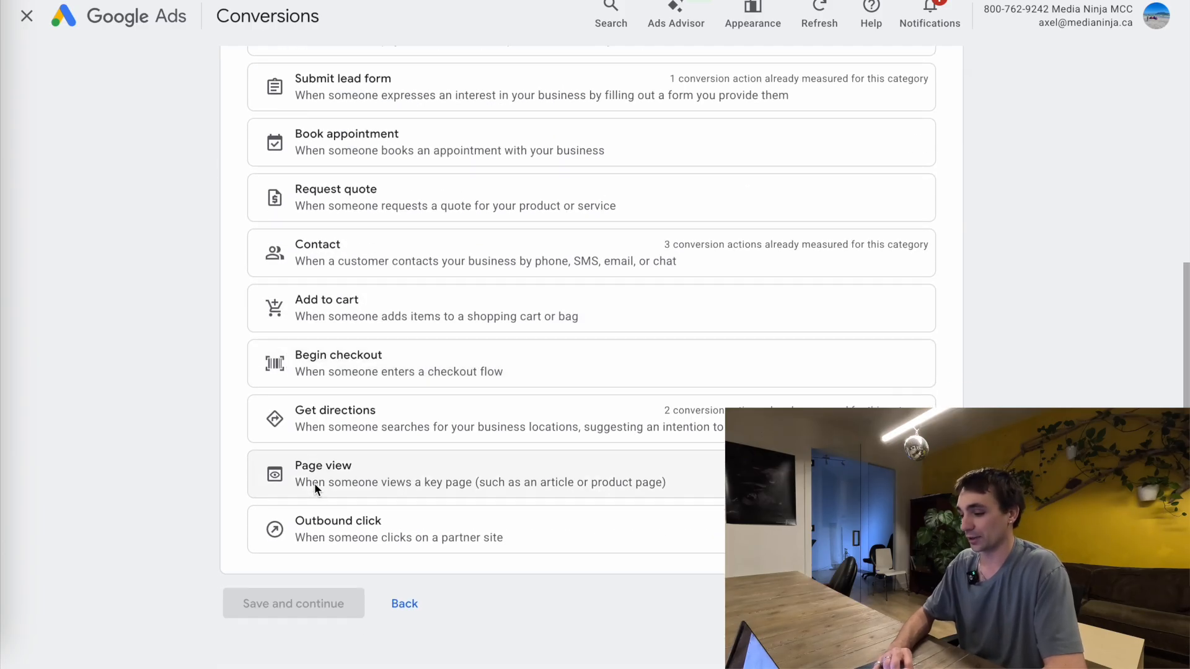
pyautogui.click(314, 482)
pyautogui.click(564, 302)
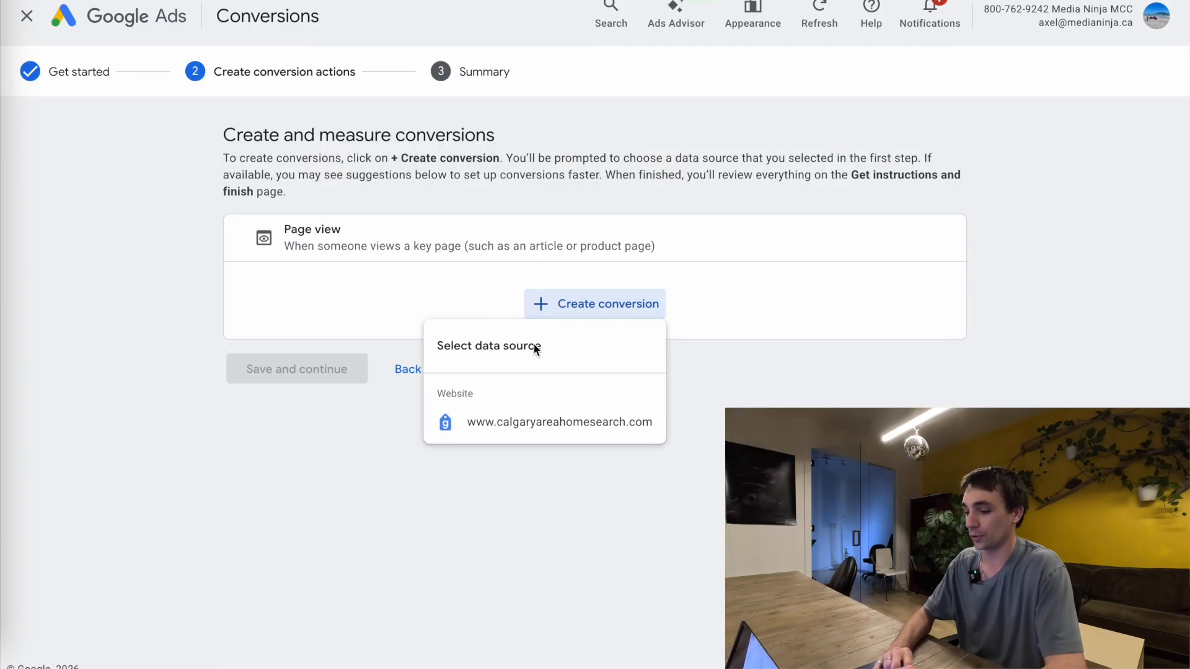
pyautogui.click(506, 419)
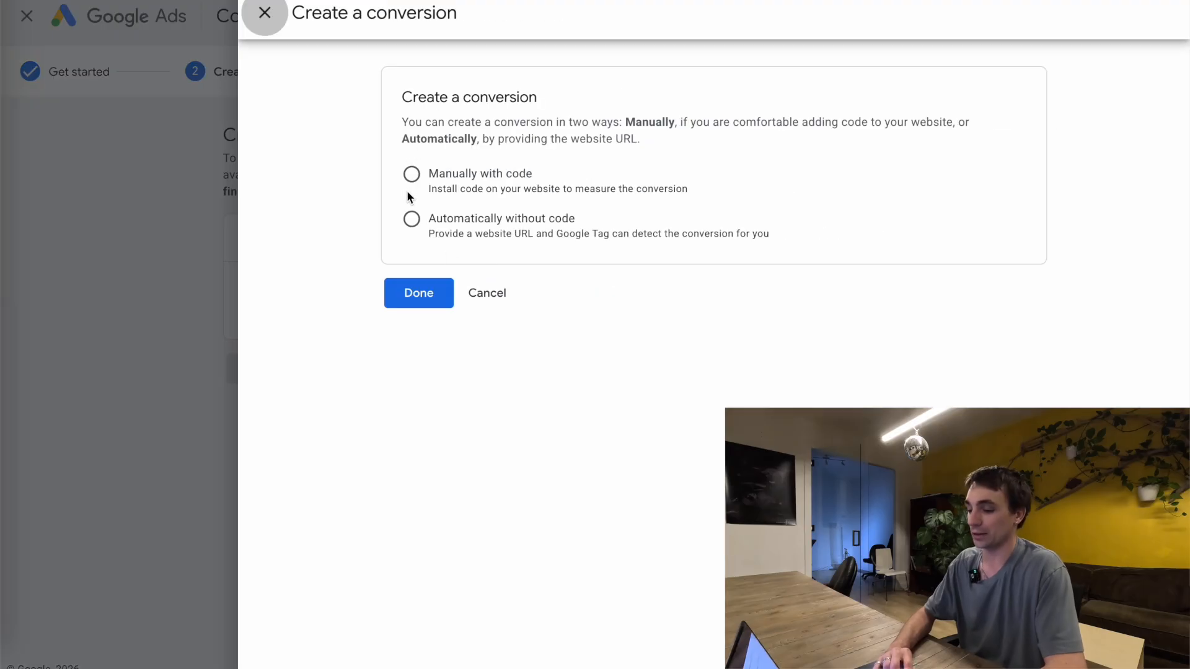
pyautogui.click(408, 179)
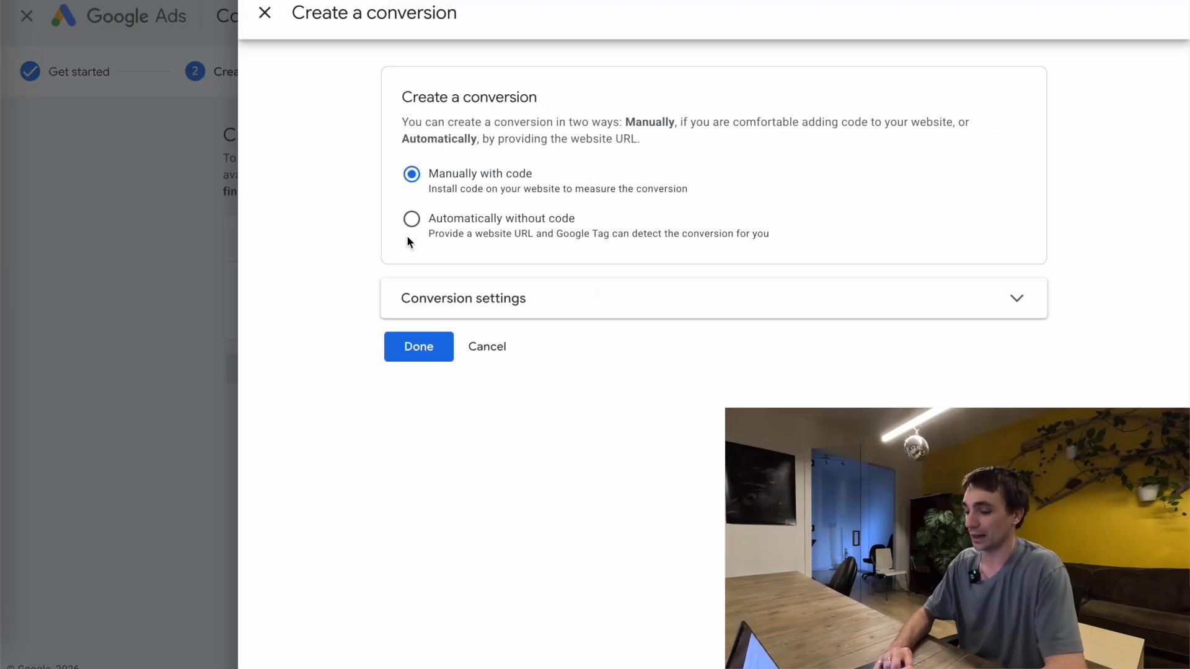
# Set the conversion as a secondary action not used for bidding optimization and name it "Page view (10 seconds | blog)"
pyautogui.click(431, 307)
pyautogui.scroll(-5, 430, 310)
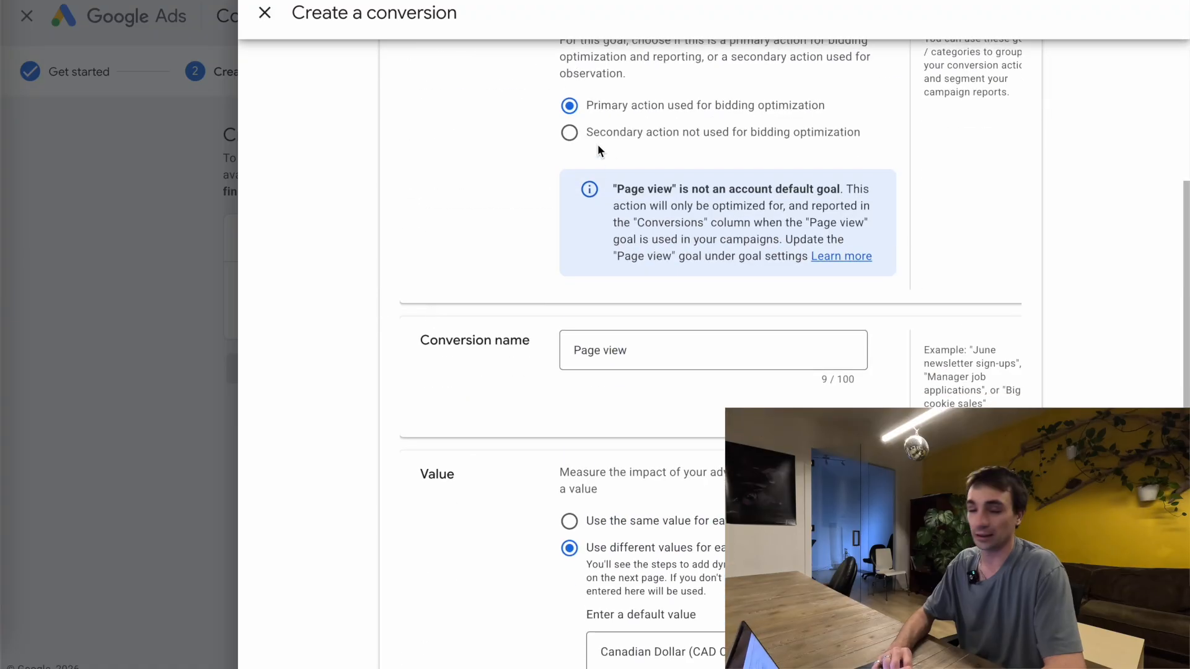
pyautogui.click(570, 133)
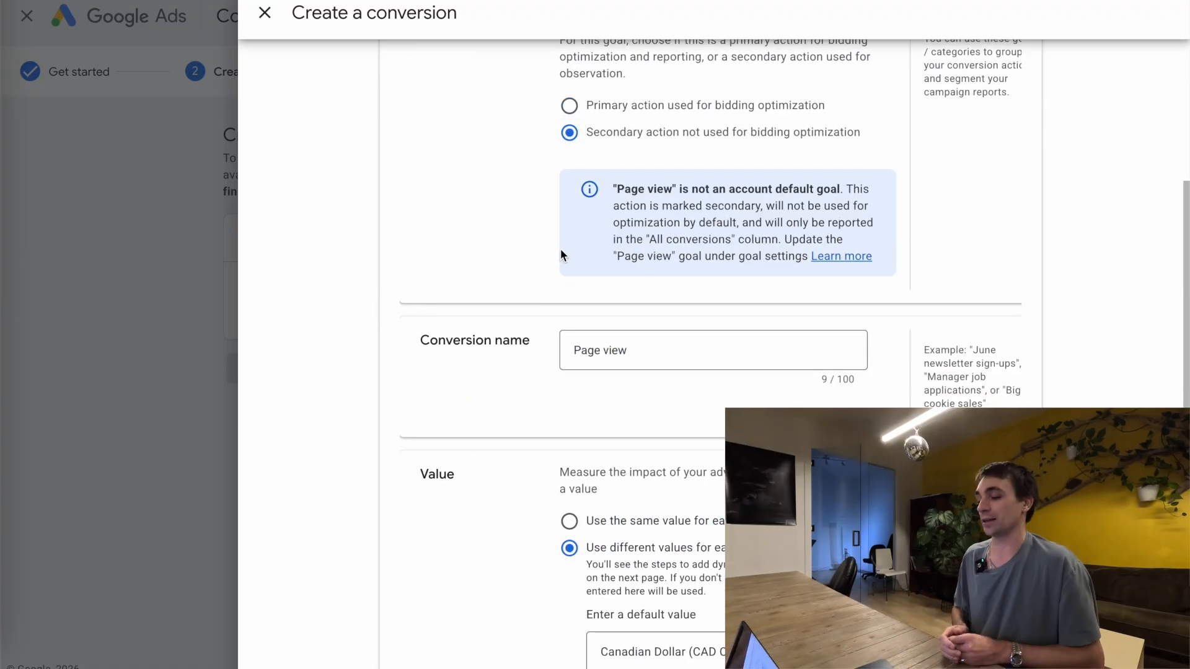
pyautogui.click(623, 347)
pyautogui.write('(10 seconds)')
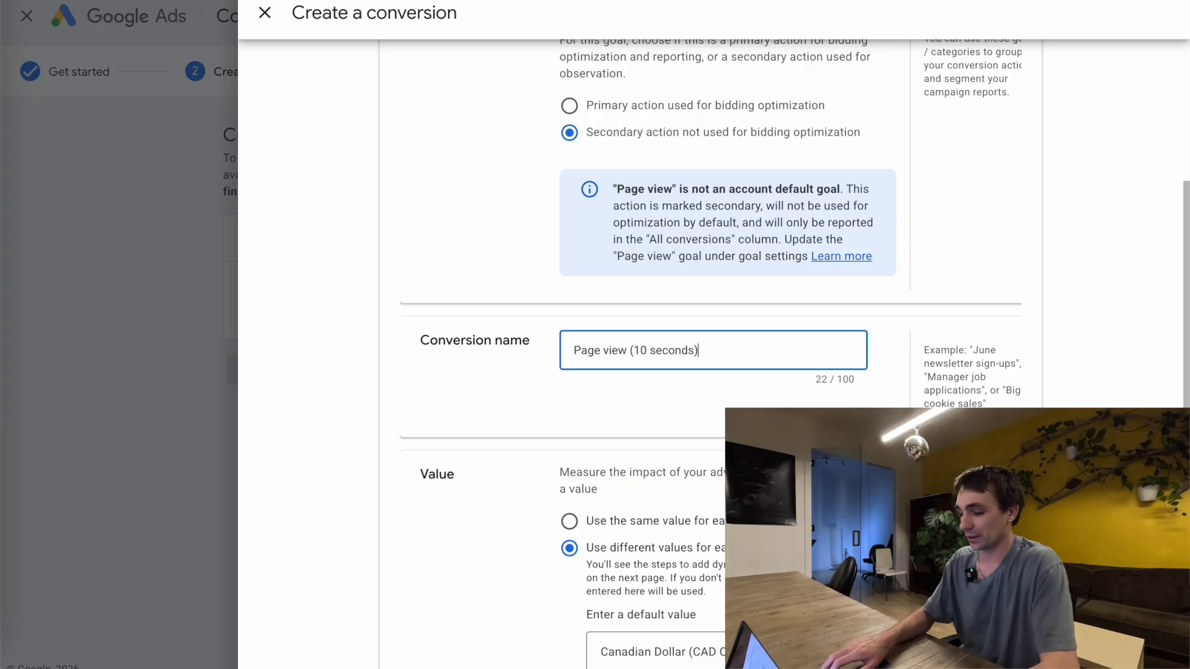
pyautogui.write('| blog)')
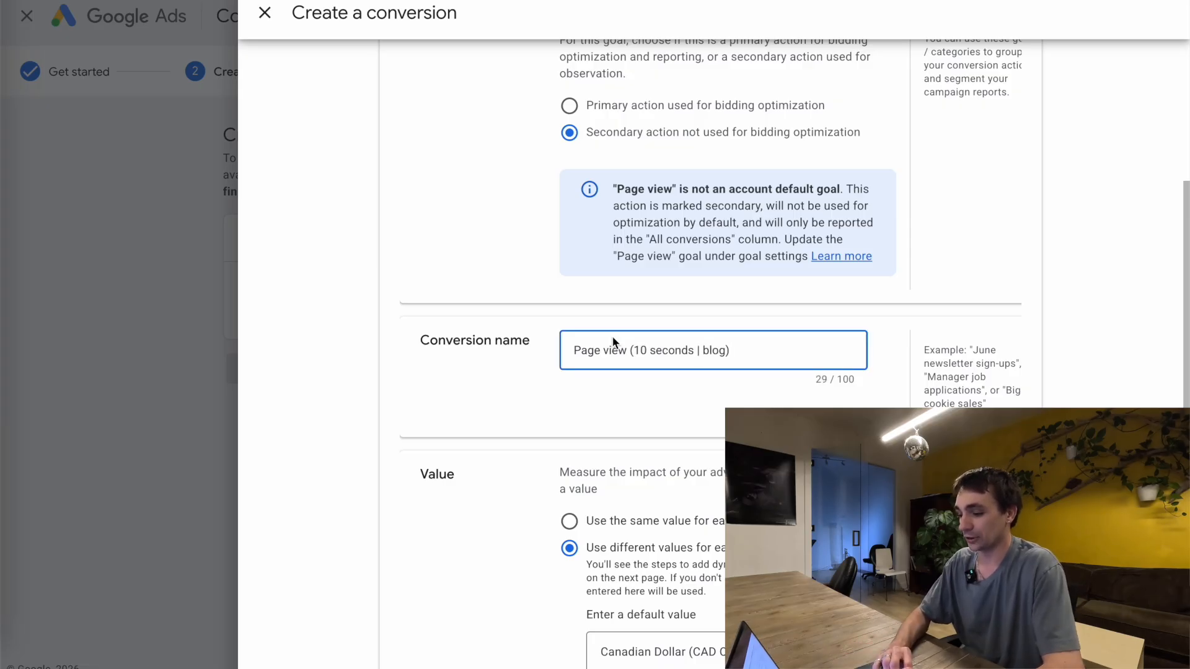
# Use no value for the conversion action, set its count to One, and confirm the conversion settings
pyautogui.scroll(-5, 613, 343)
pyautogui.click(569, 372)
pyautogui.scroll(-5, 569, 378)
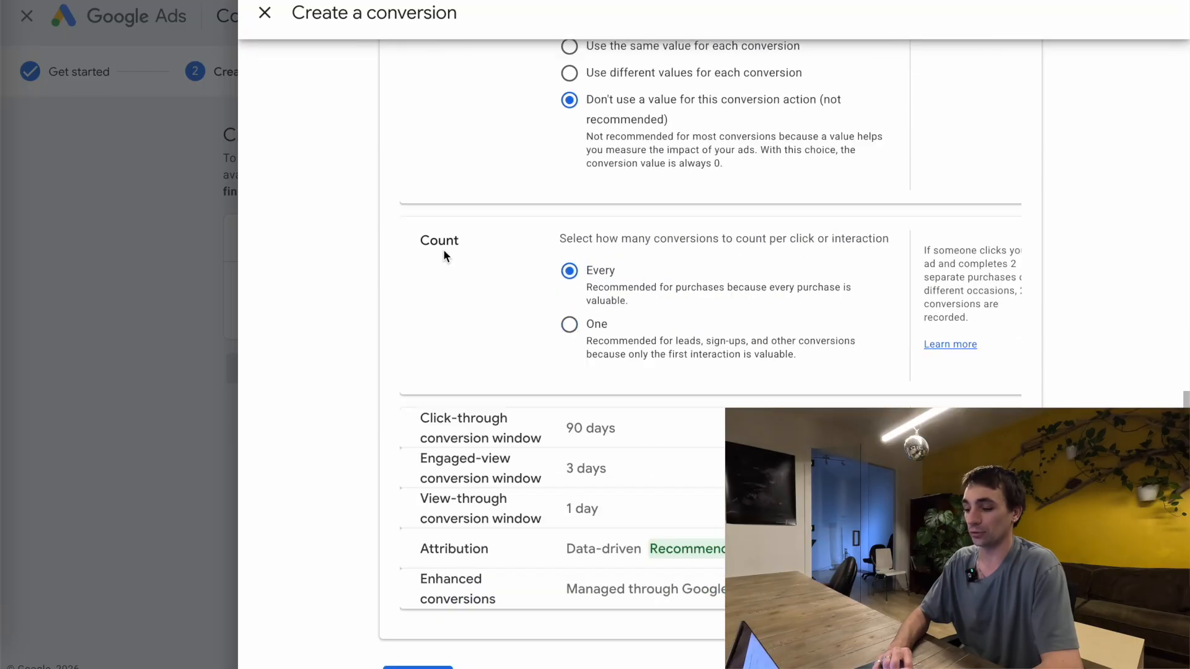
pyautogui.click(569, 296)
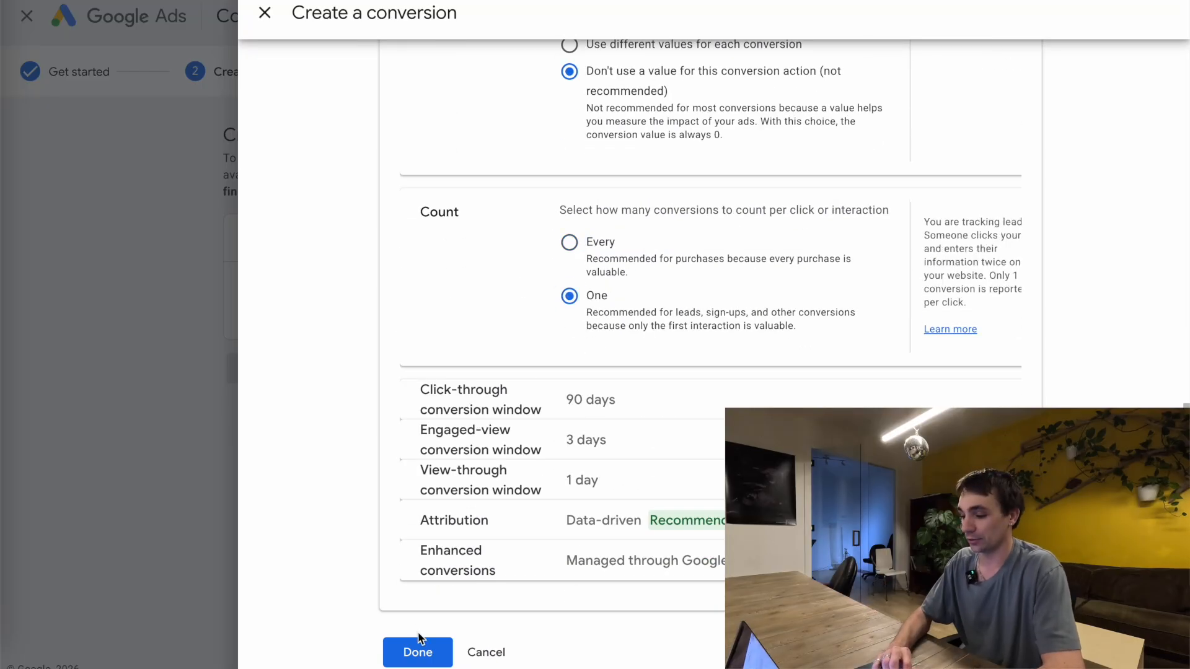
pyautogui.click(420, 648)
# Save and finish the conversion setup, then locate the Page view goal in the conversions summary
pyautogui.click(298, 447)
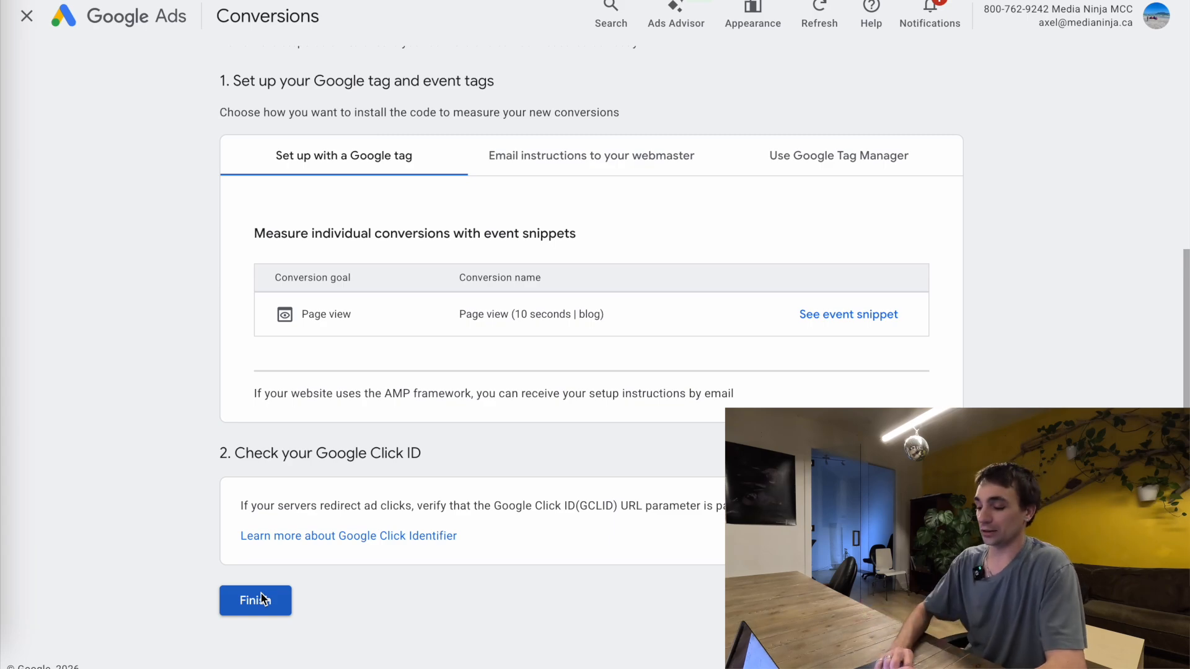
pyautogui.click(261, 600)
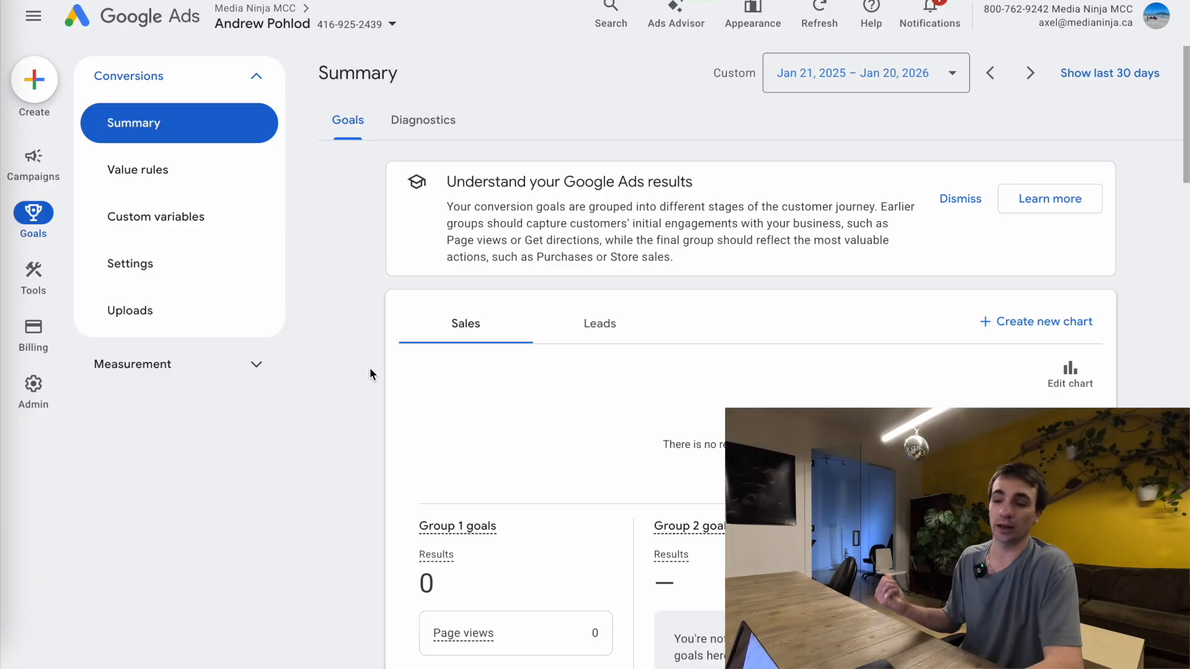
pyautogui.scroll(-15, 500, 376)
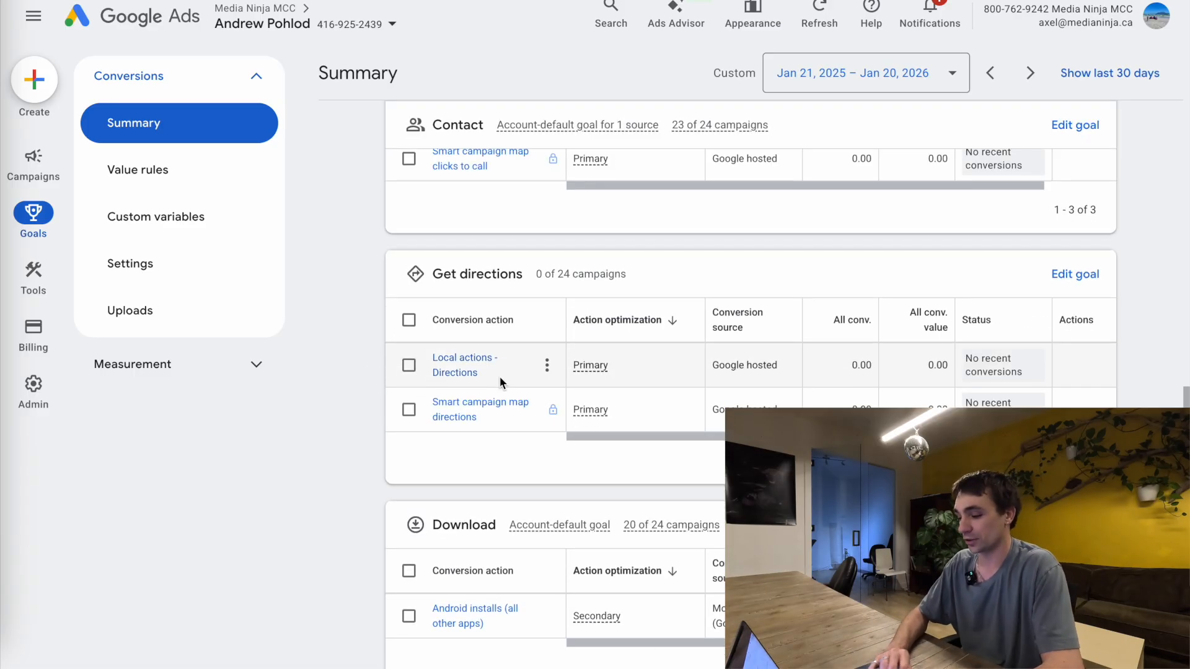
pyautogui.scroll(-5, 500, 387)
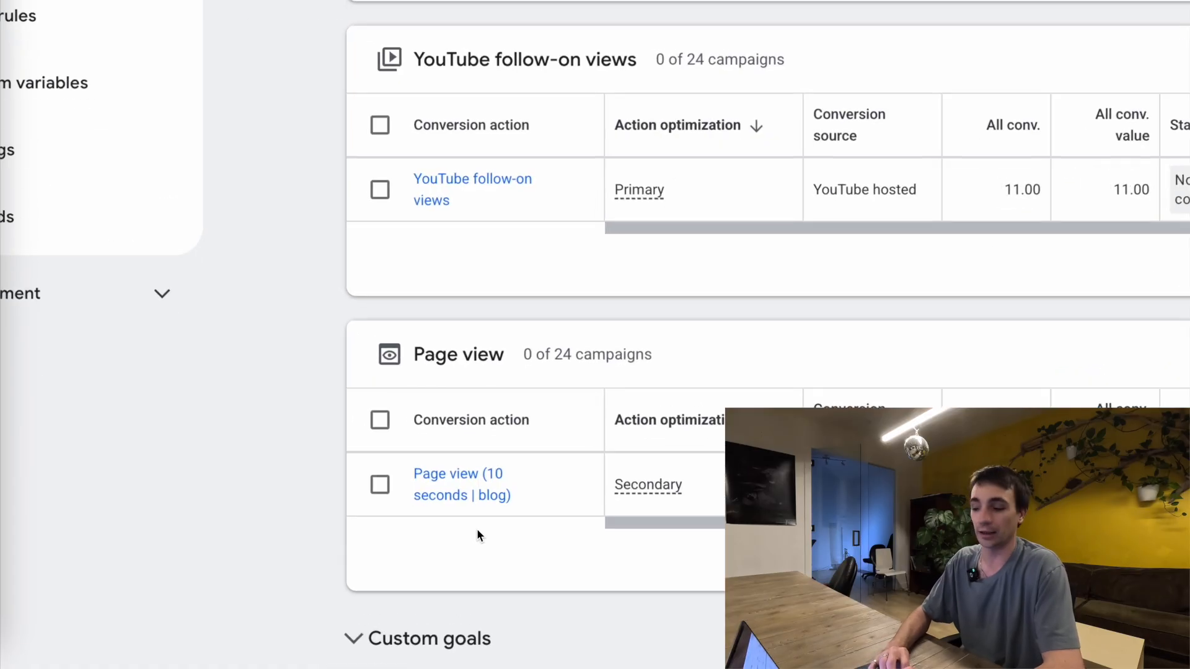
# Open the "Page view (10 seconds | blog)" conversion action and show its Google Tag Manager setup instructions
pyautogui.moveTo(461, 504)
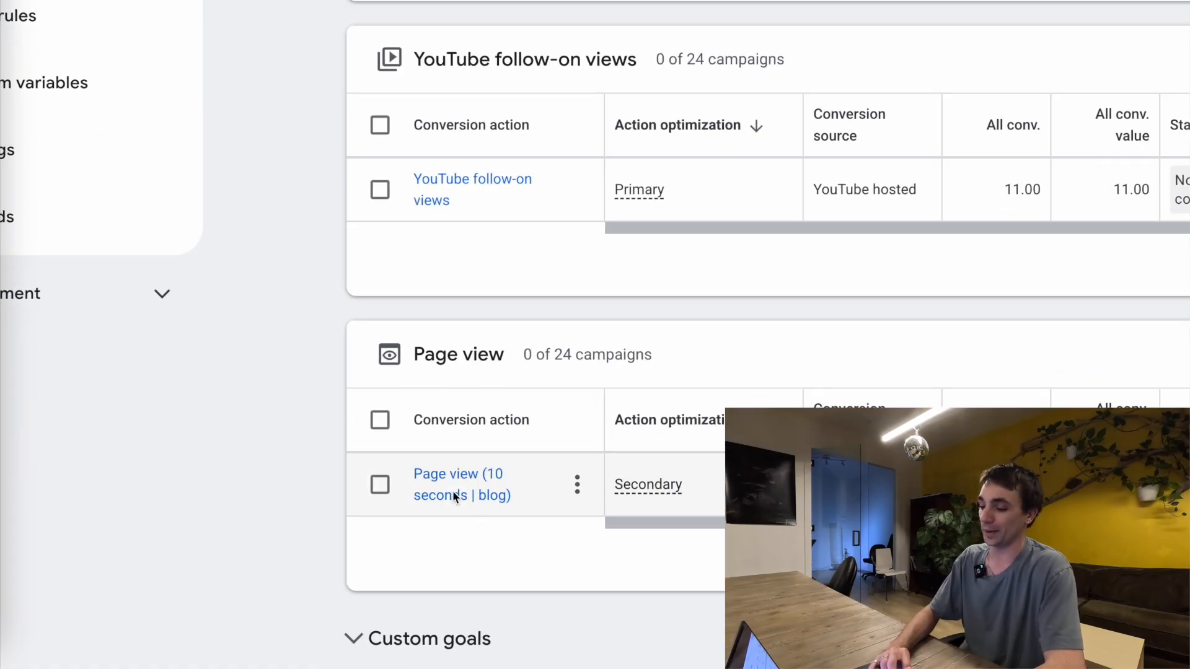
pyautogui.click(472, 491)
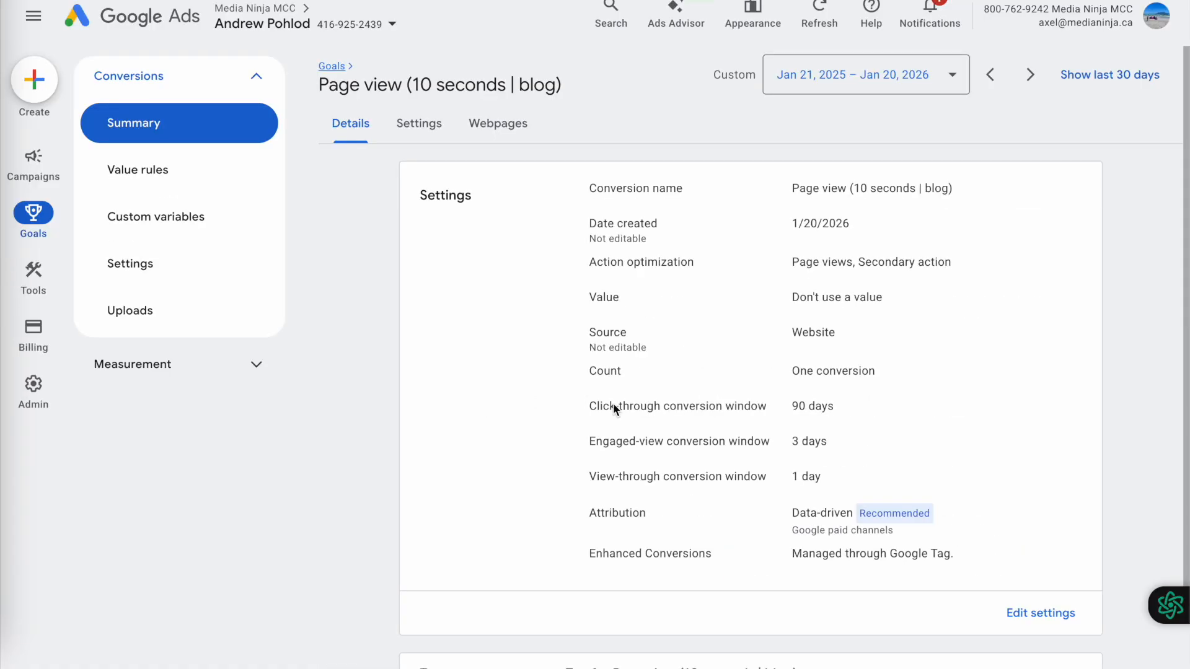
pyautogui.scroll(-1, 612, 403)
pyautogui.click(537, 613)
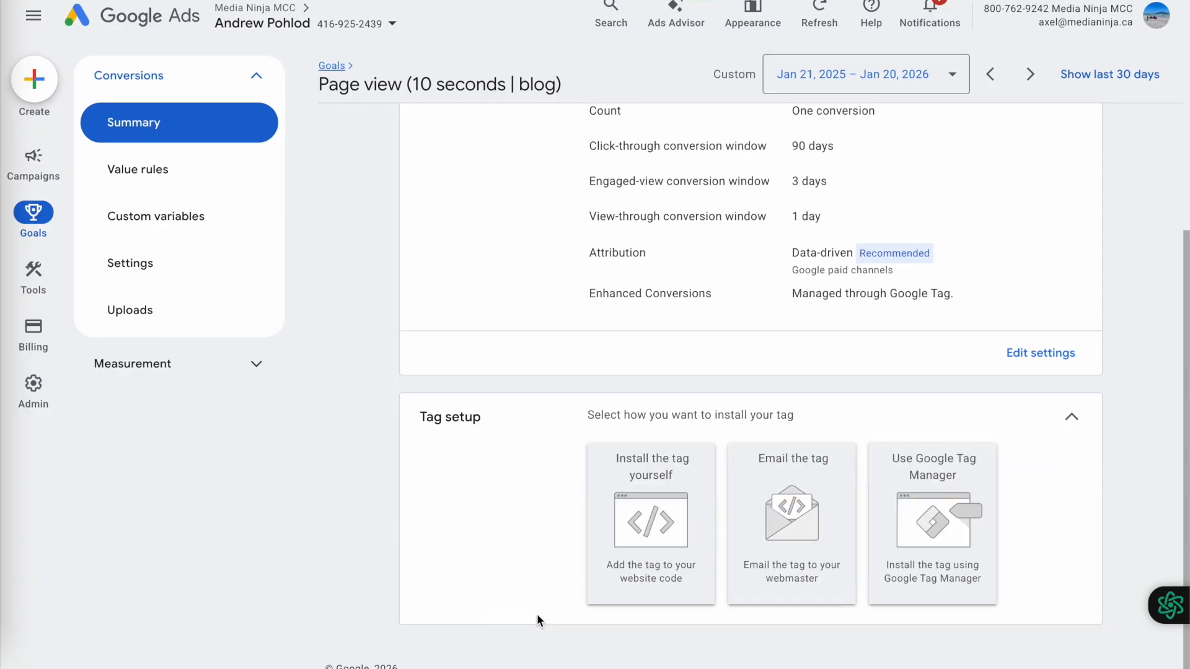
pyautogui.click(957, 519)
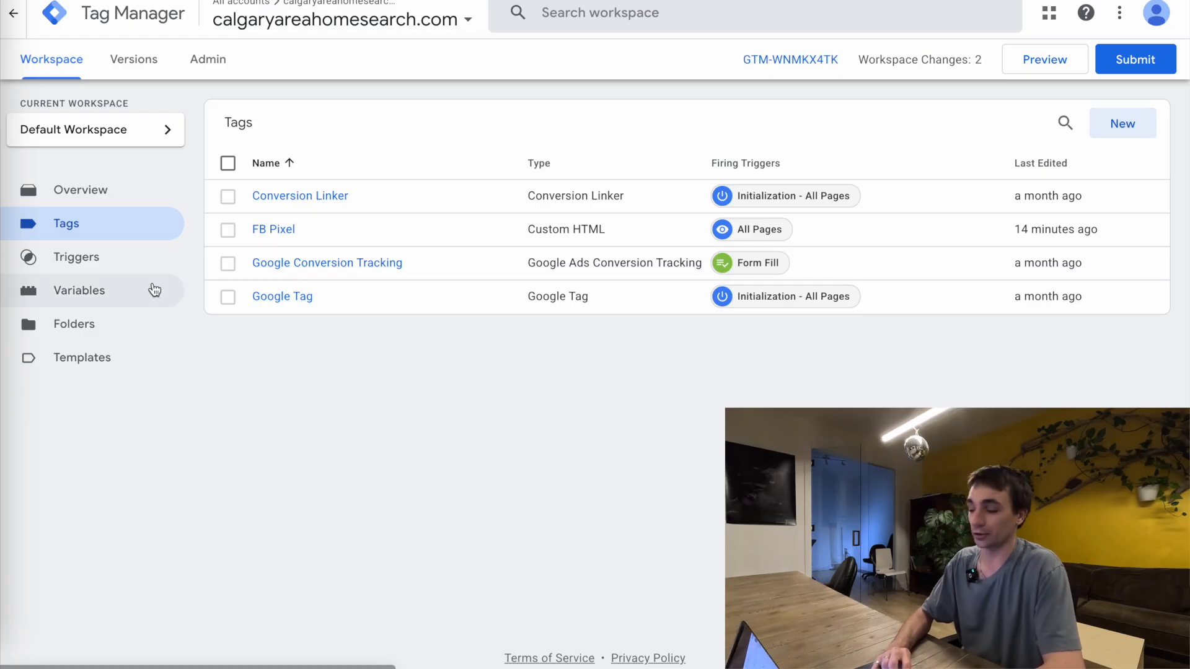
# In Google Tag Manager, create a tag named "Blog Page (10 Second View)" with the Google Ads Conversion Tracking type
pyautogui.click(1120, 124)
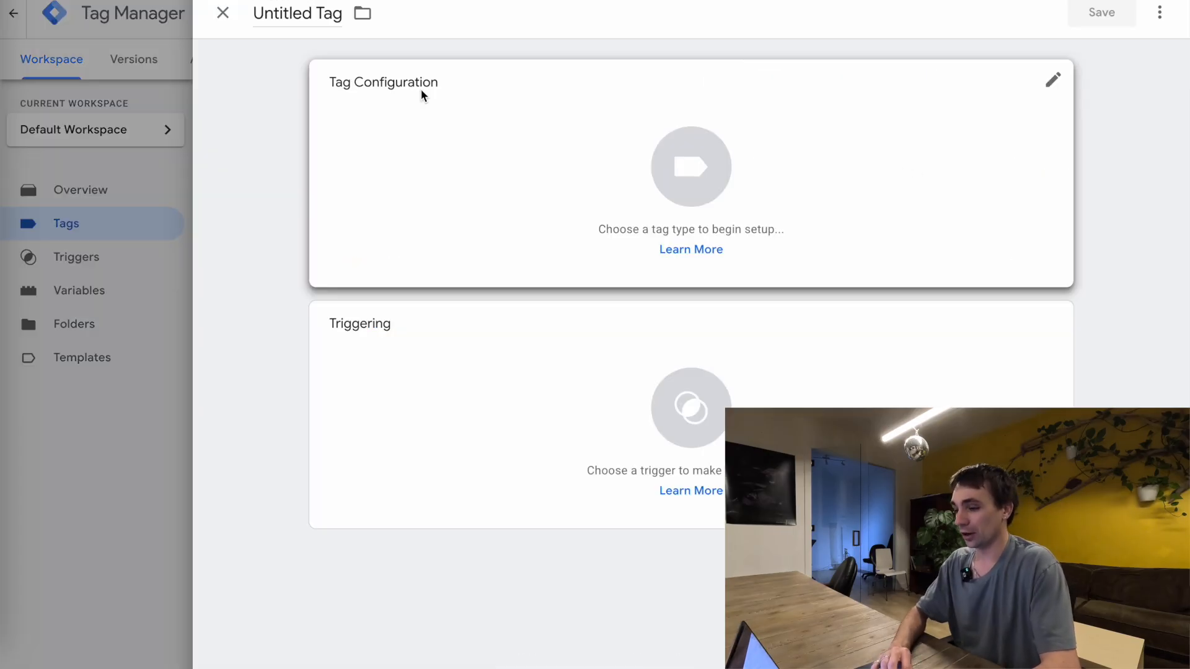
pyautogui.click(292, 13)
pyautogui.write('Blog Page (10 Second View)')
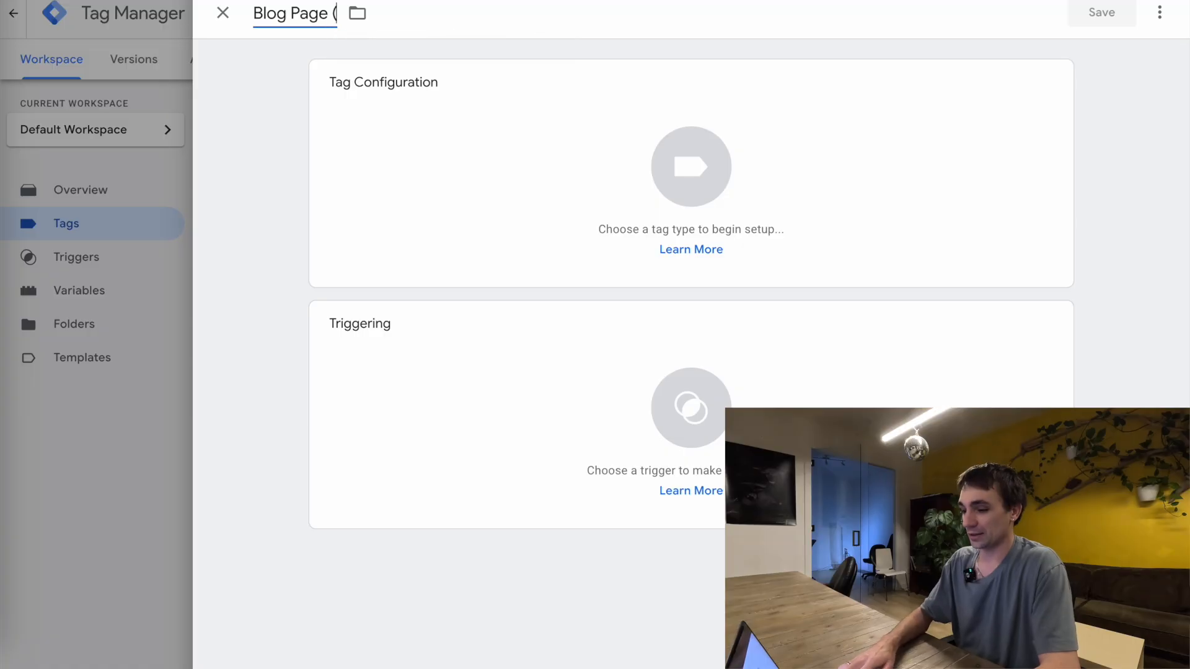
pyautogui.click(496, 155)
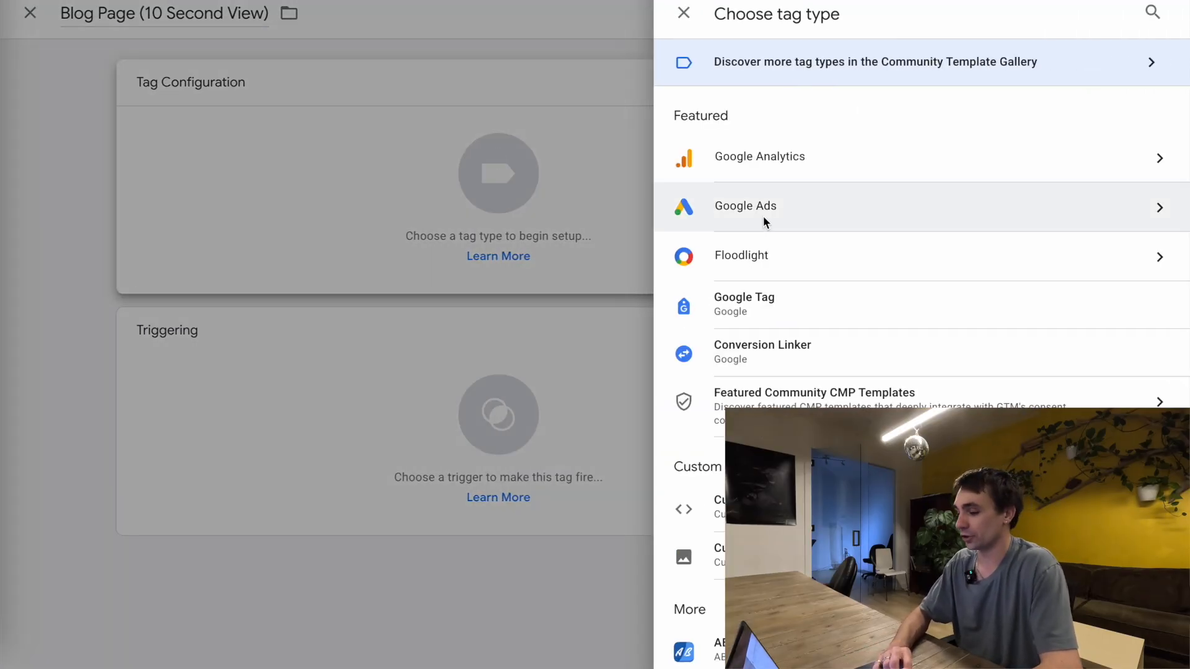
pyautogui.click(763, 216)
pyautogui.click(798, 216)
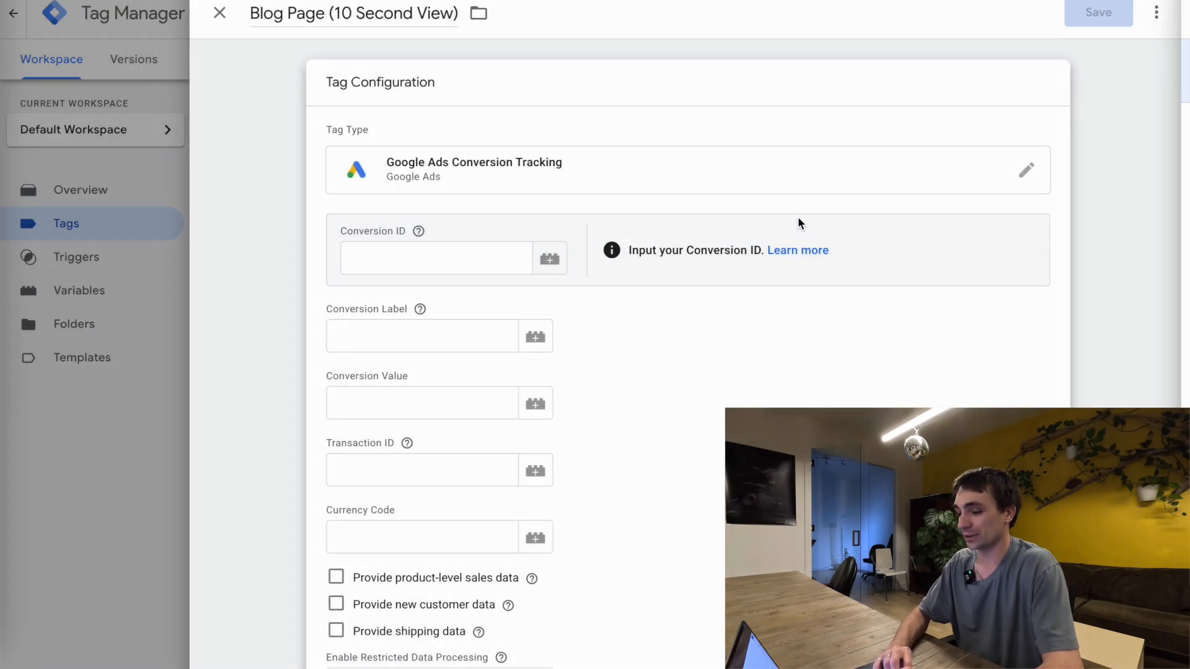
# Copy the conversion ID from the Google Ads setup instructions into the Tag Manager tag's Conversion ID
pyautogui.hotkey('ctrl', 'Tab')
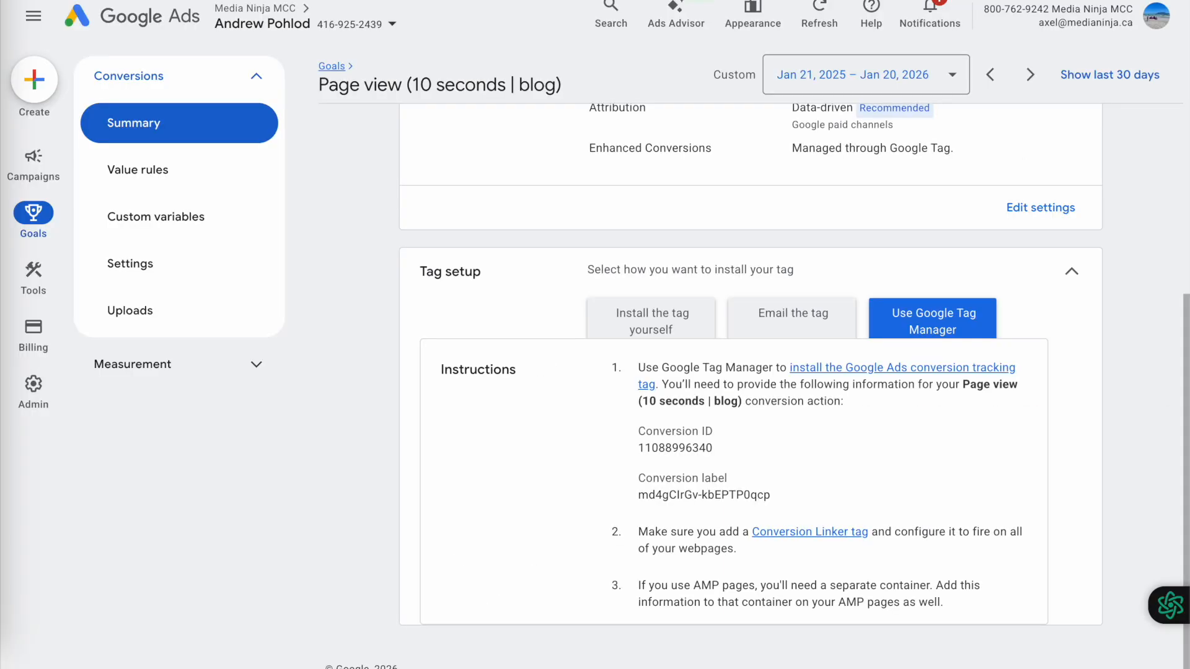
pyautogui.doubleClick(675, 447)
pyautogui.hotkey('ctrl', 'shift', 'Tab')
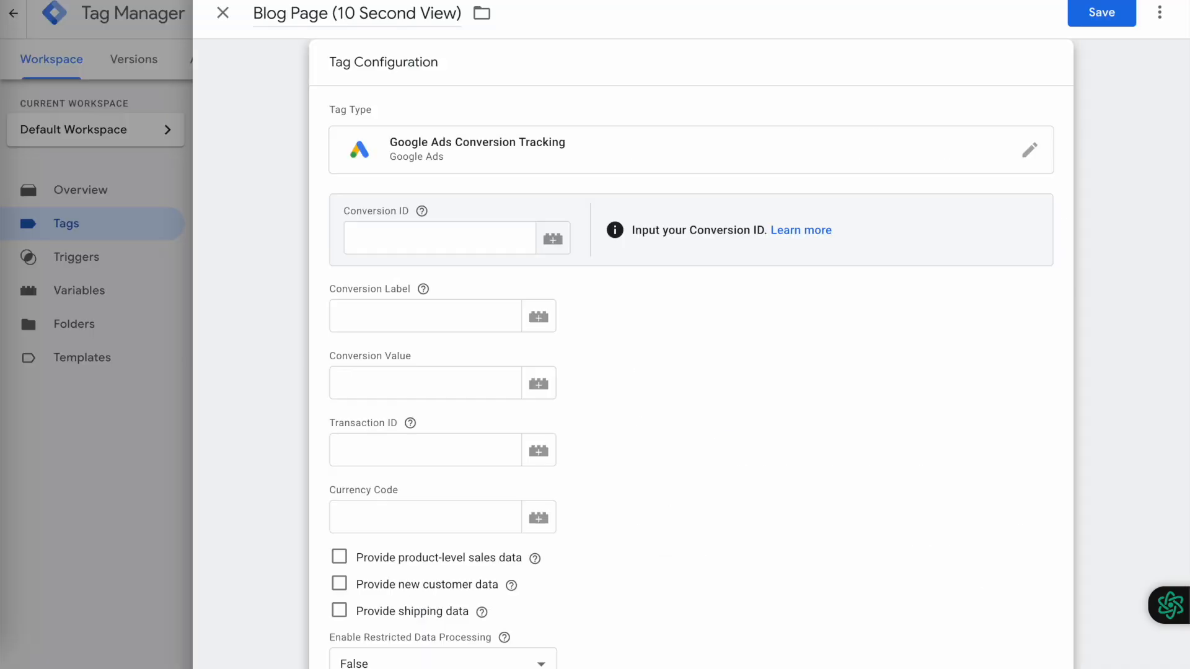
pyautogui.click(414, 251)
pyautogui.hotkey('ctrl', 'v')
# Copy the full conversion label from the Google Ads setup instructions into the Tag Manager tag's Conversion Label
pyautogui.hotkey('ctrl', 'Tab')
pyautogui.doubleClick(666, 495)
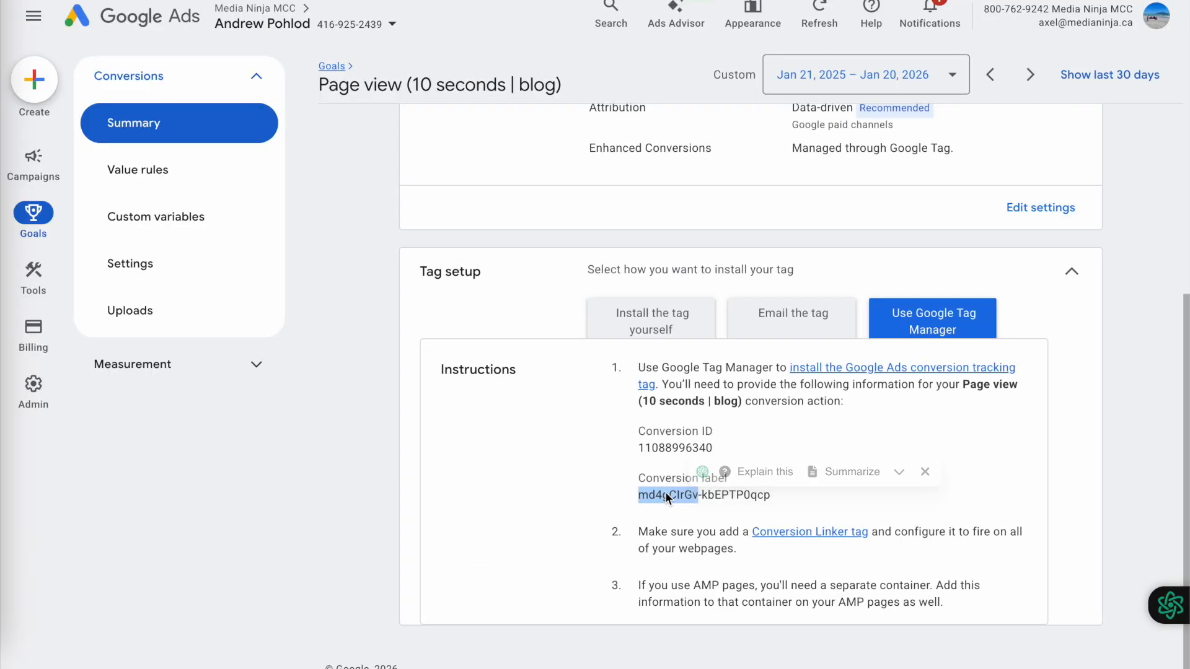
pyautogui.tripleClick(664, 492)
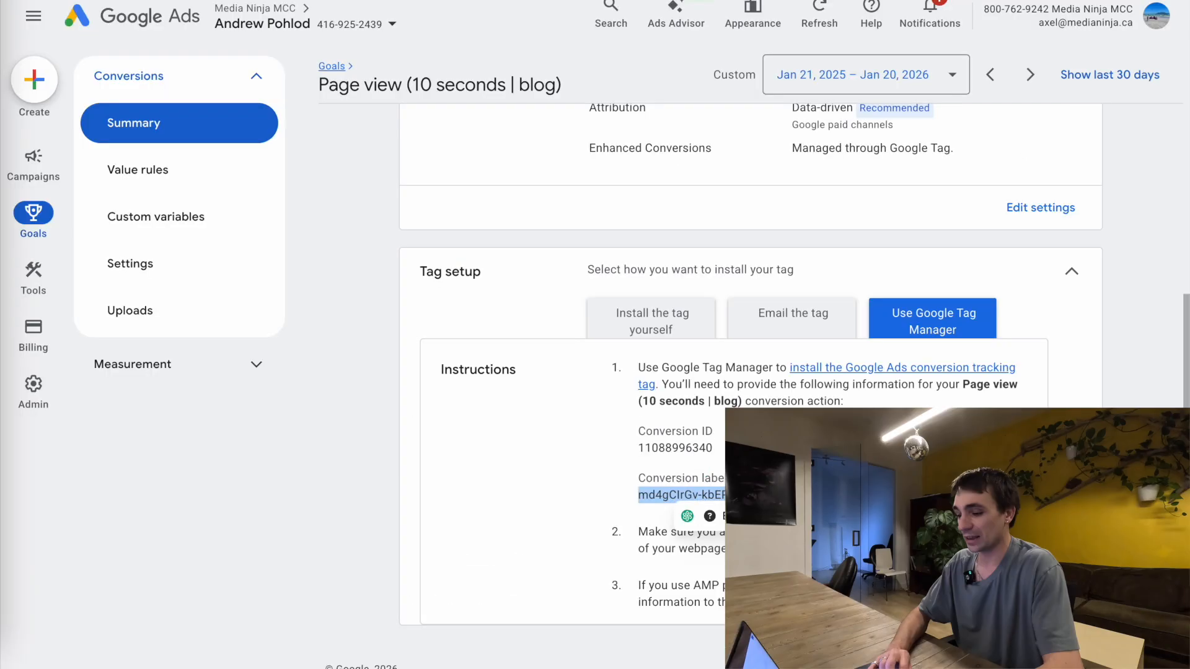
pyautogui.hotkey('ctrl', 'shift', 'Tab')
pyautogui.click(345, 321)
pyautogui.write('md4gClrGv-kbEPTP0qcp')
pyautogui.click(641, 400)
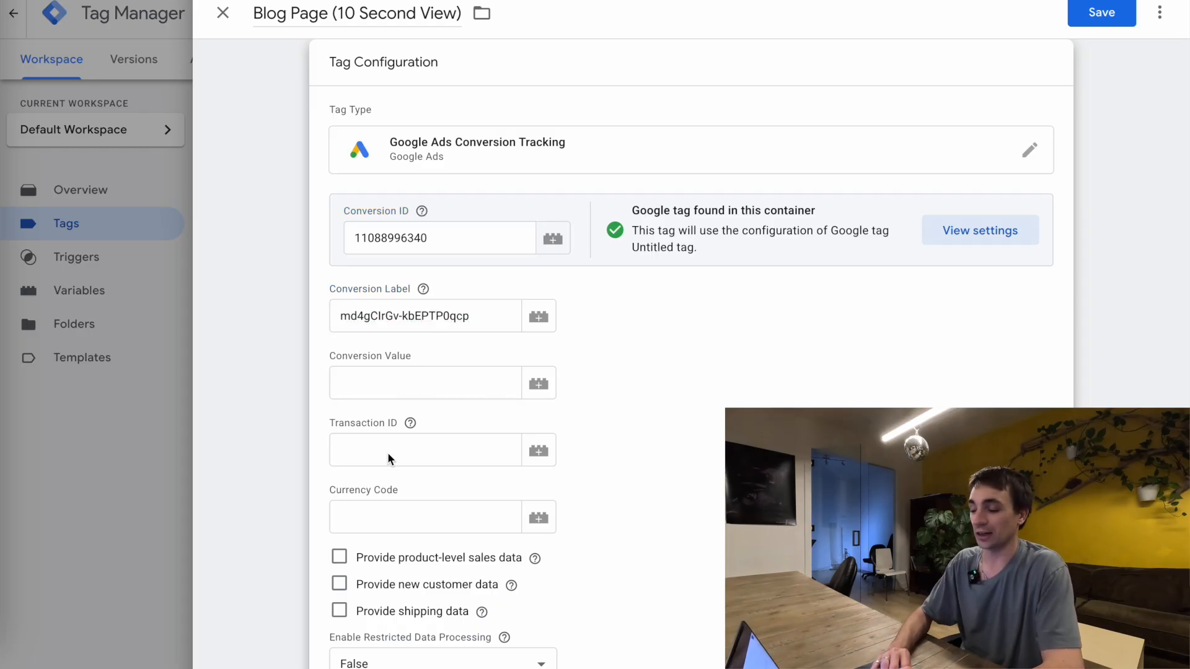
# Set the "10 Second Viewed" timer as the firing trigger of the blog page tag and save the tag
pyautogui.scroll(-1, 378, 427)
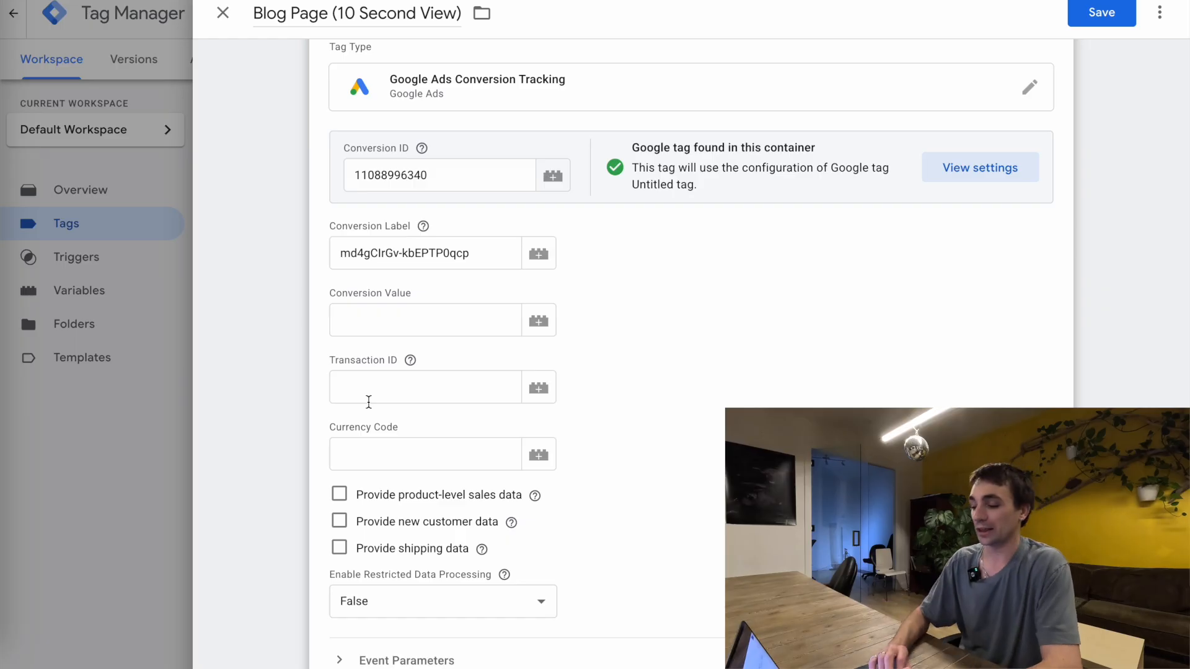
pyautogui.scroll(-1, 357, 444)
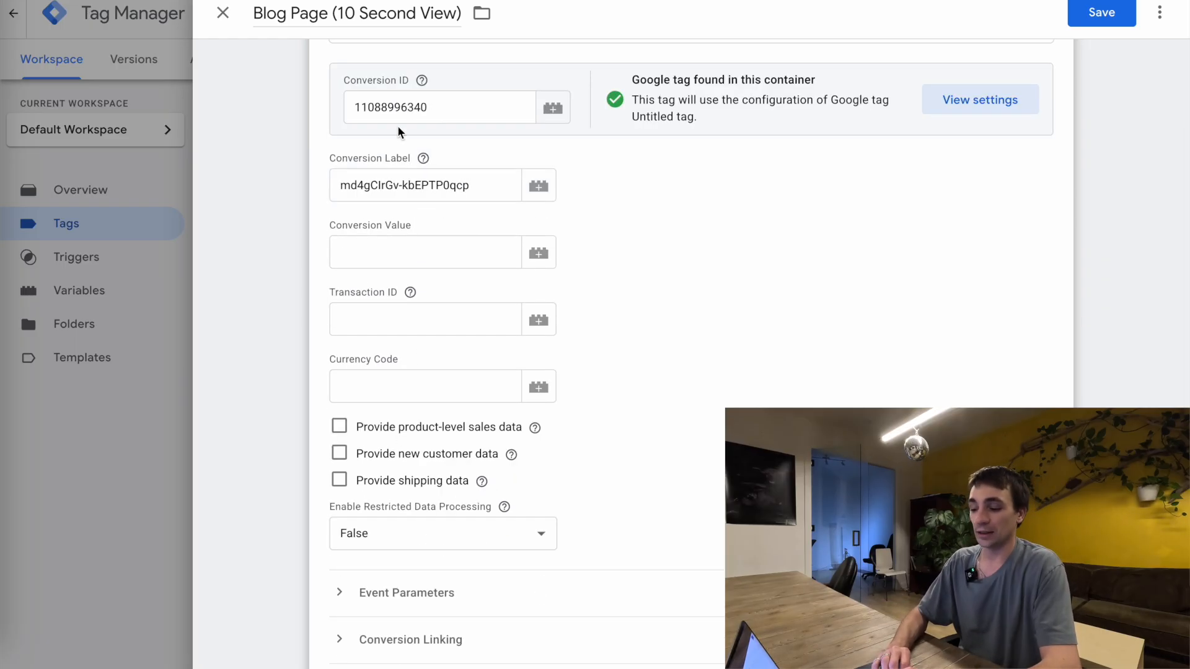
pyautogui.scroll(-5, 409, 142)
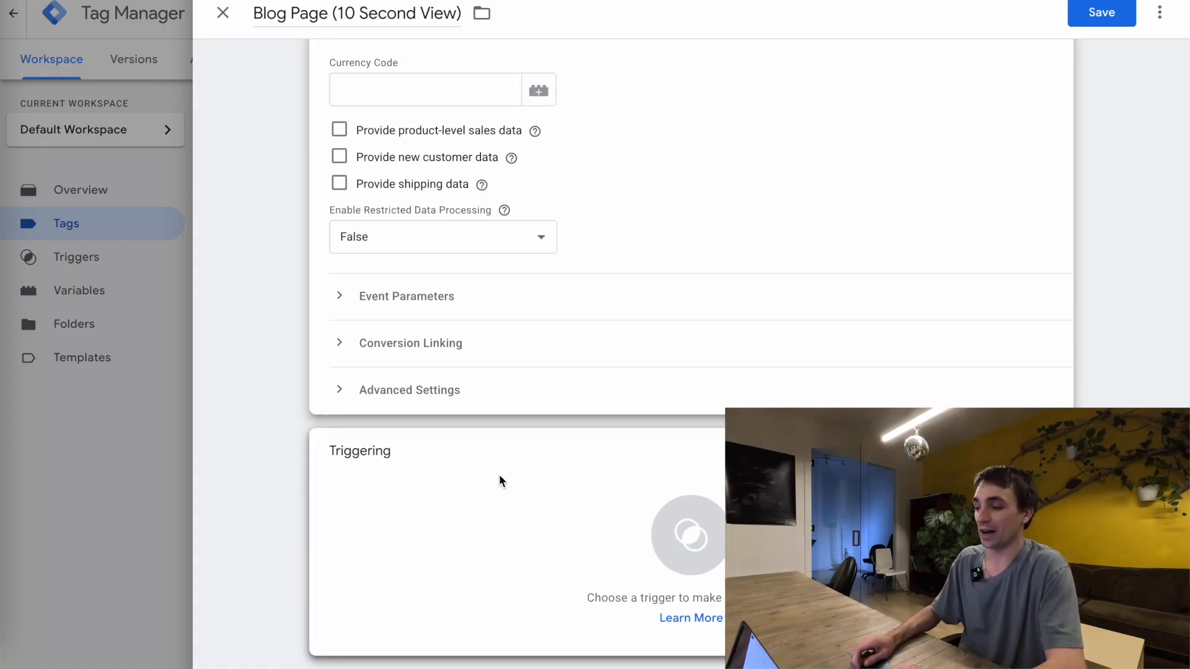
pyautogui.scroll(7, 469, 307)
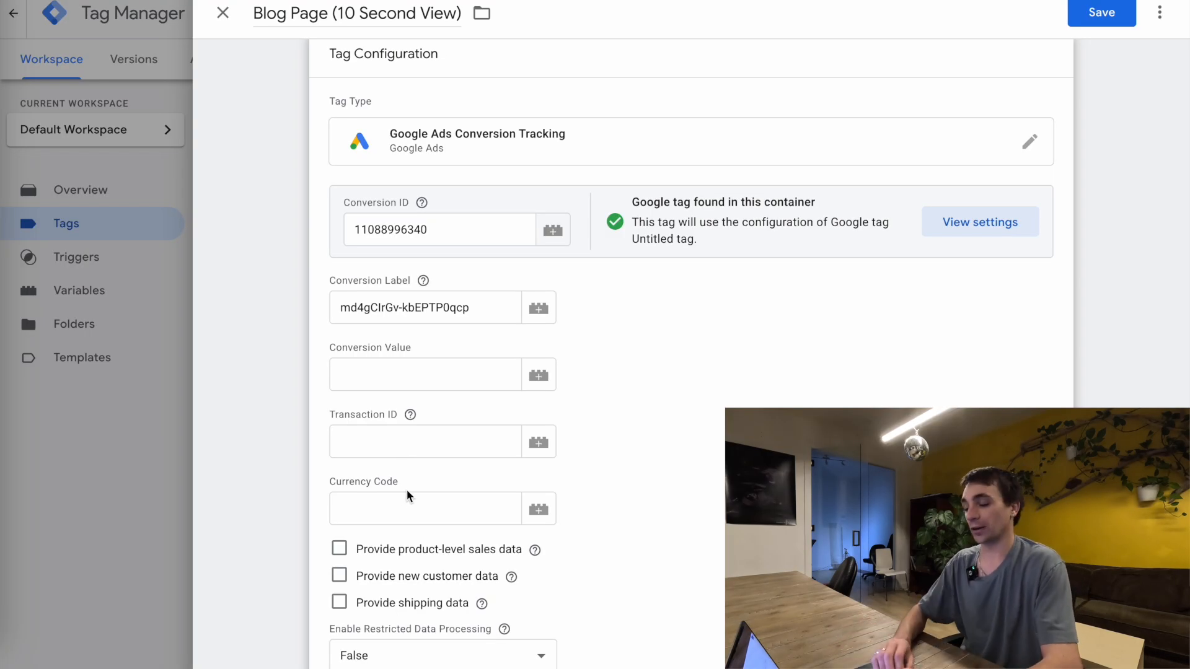
pyautogui.scroll(-7, 497, 409)
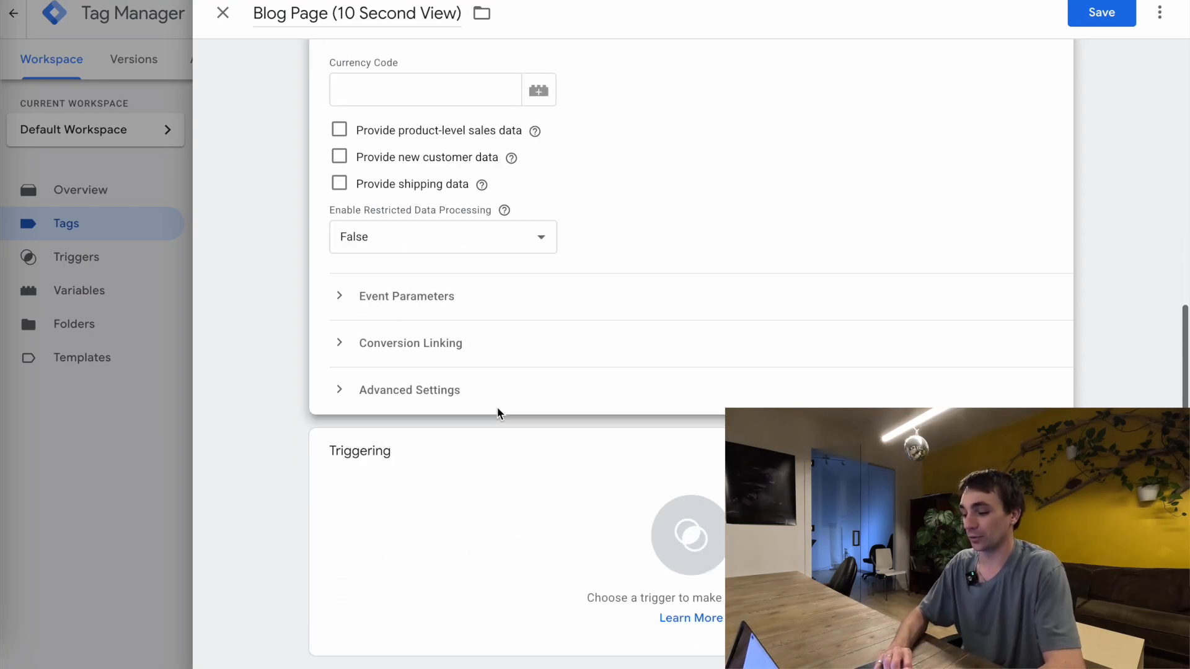
pyautogui.click(470, 492)
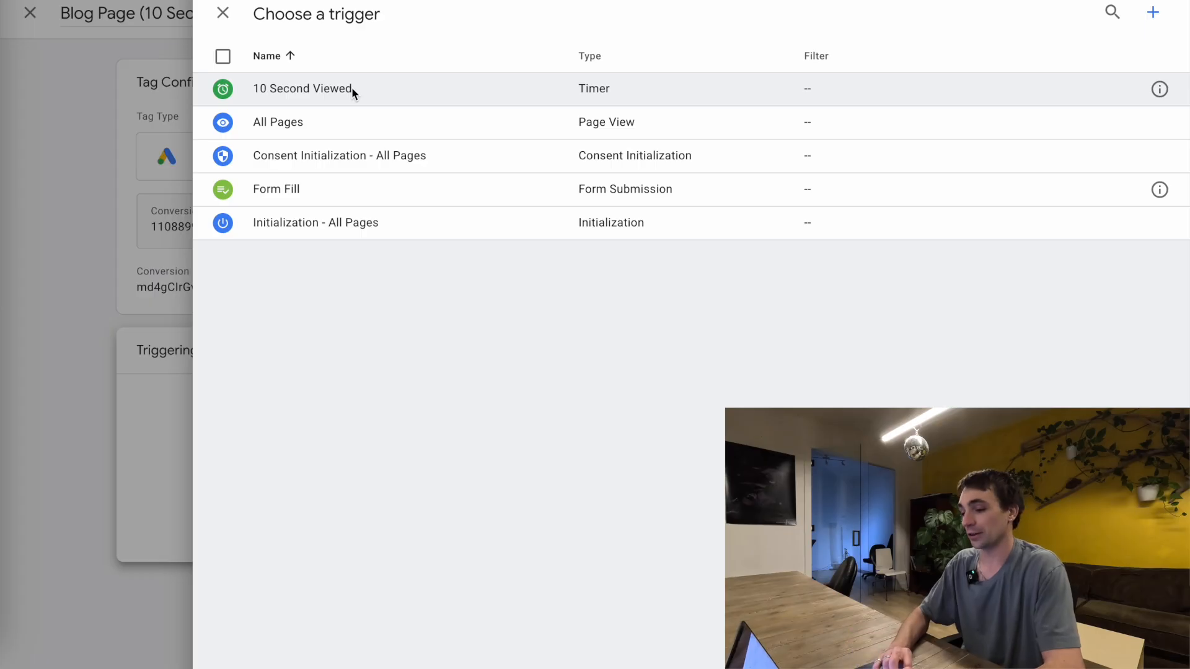
pyautogui.click(317, 88)
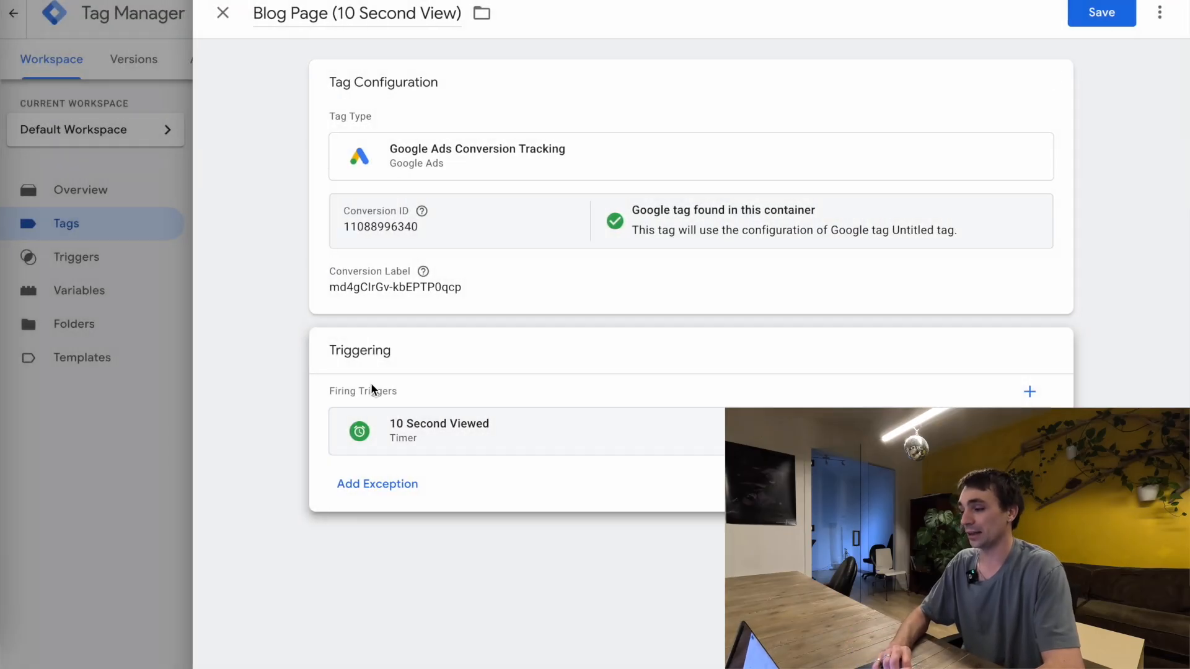
pyautogui.click(1101, 12)
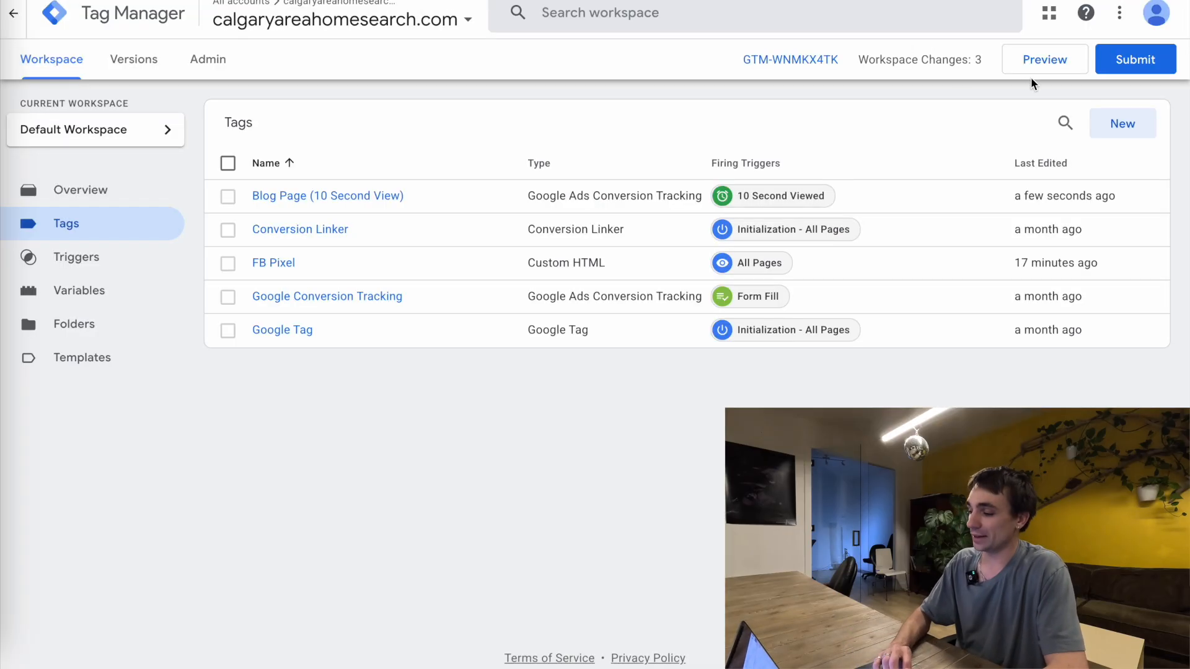
# Submit and publish the workspace changes as a new container version without a version name or description
pyautogui.click(1146, 63)
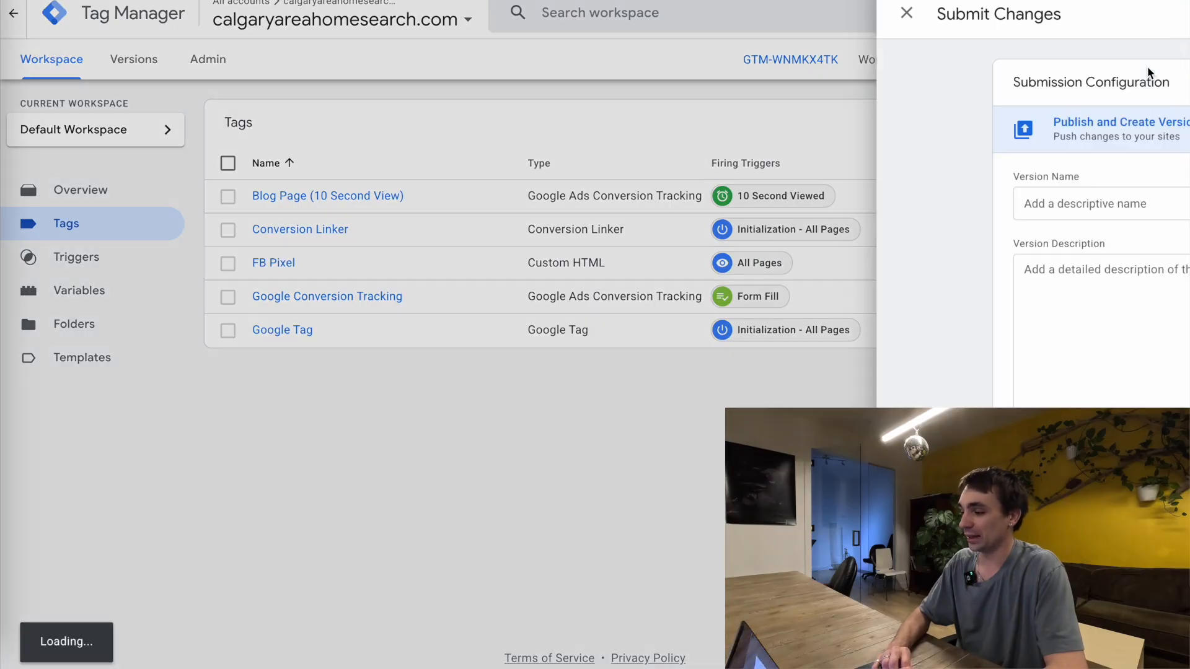
pyautogui.click(1146, 23)
pyautogui.click(799, 499)
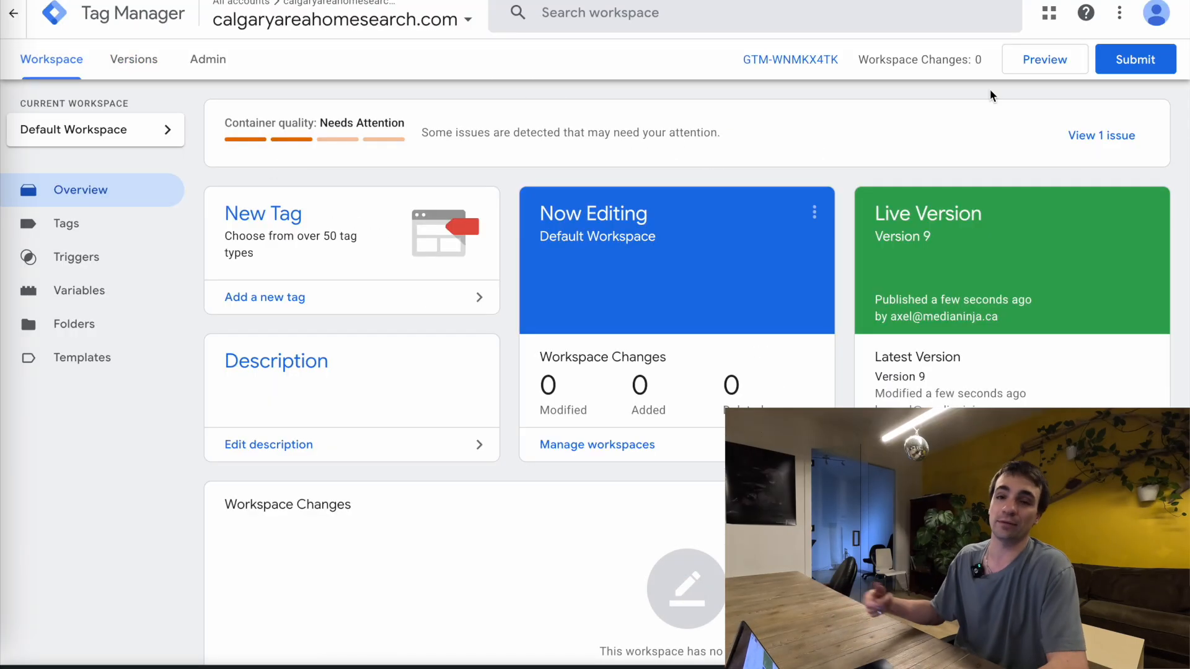
pyautogui.click(1036, 66)
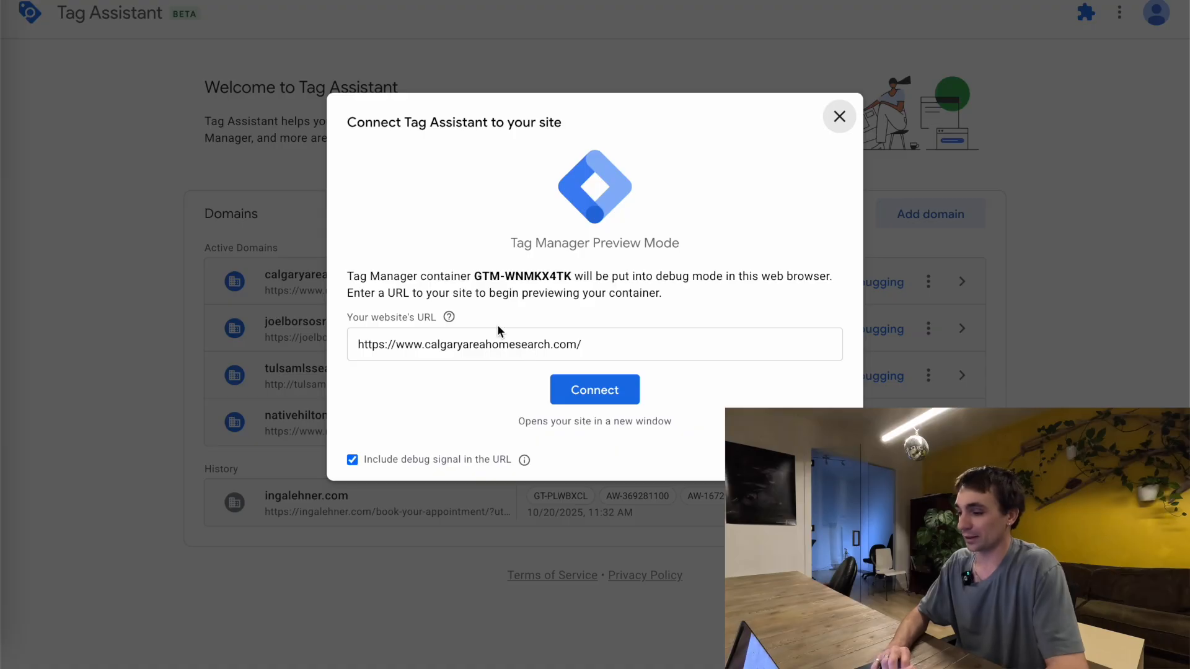
pyautogui.click(589, 384)
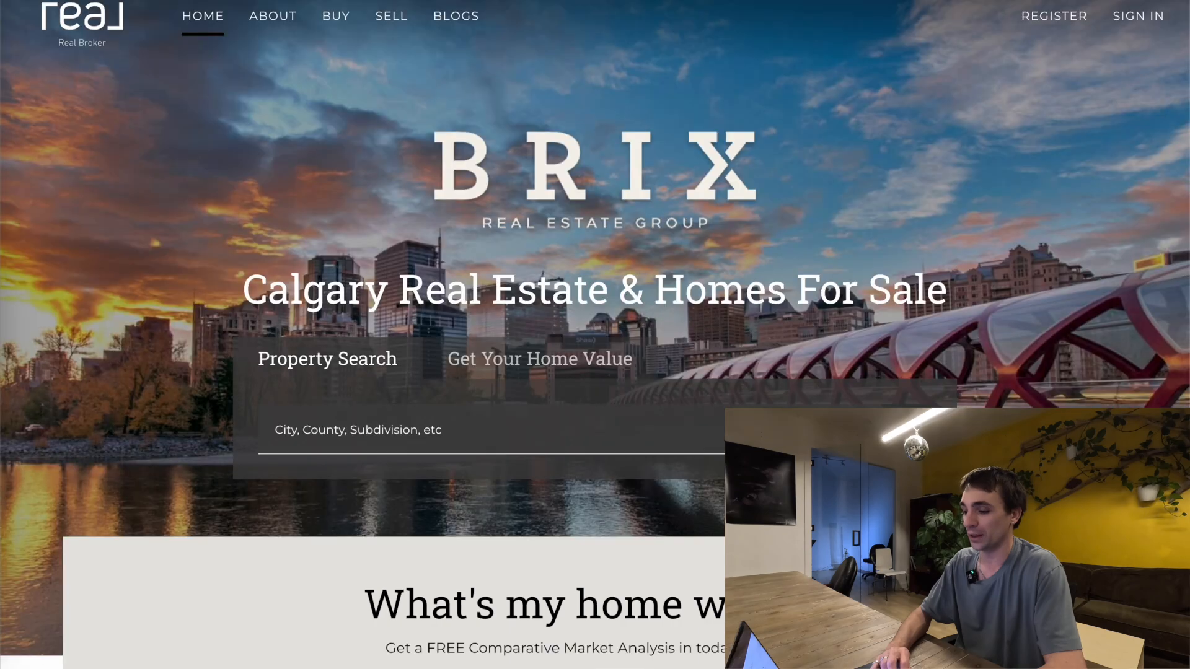
pyautogui.click(551, 2)
pyautogui.click(594, 304)
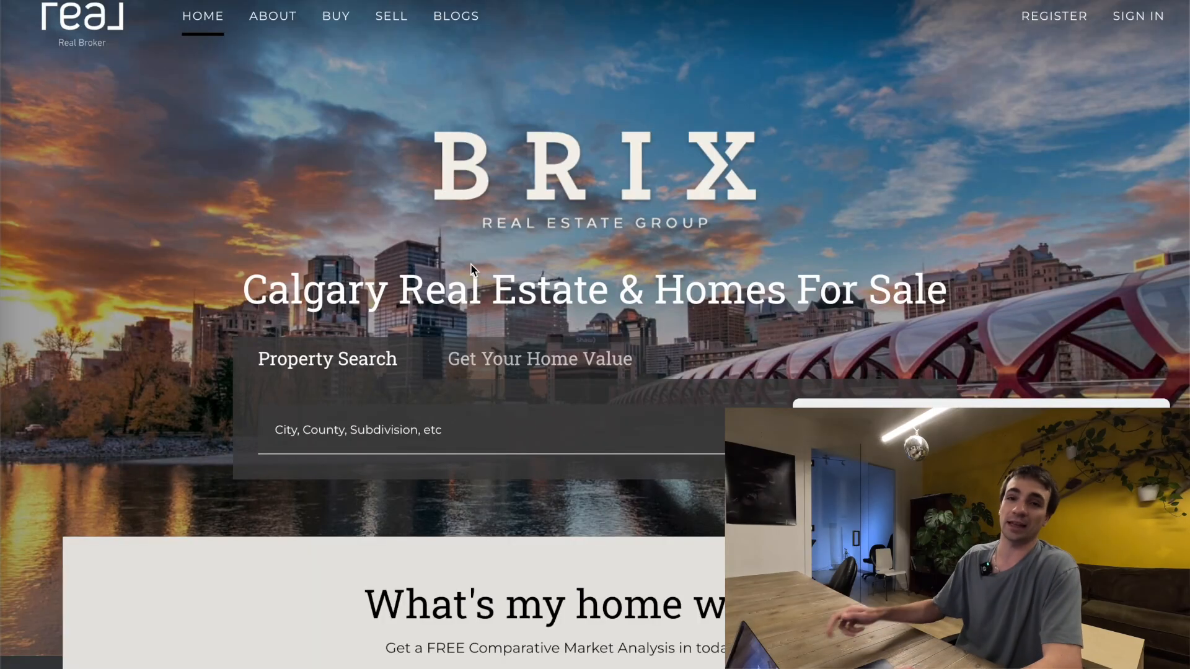
pyautogui.click(470, 31)
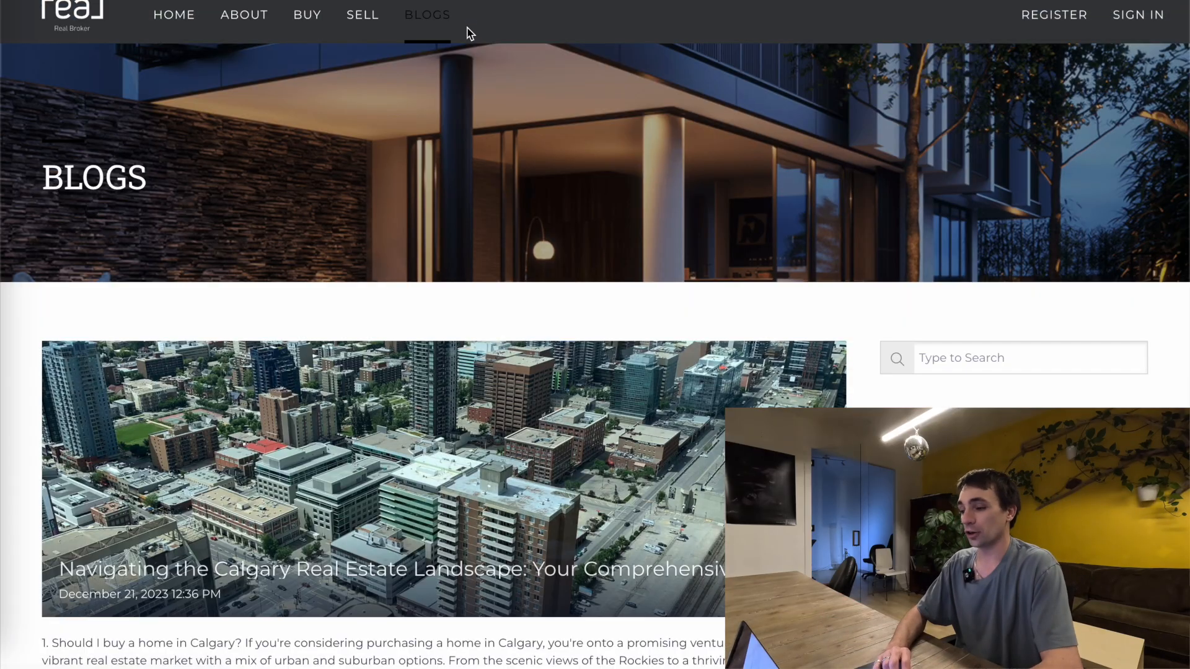